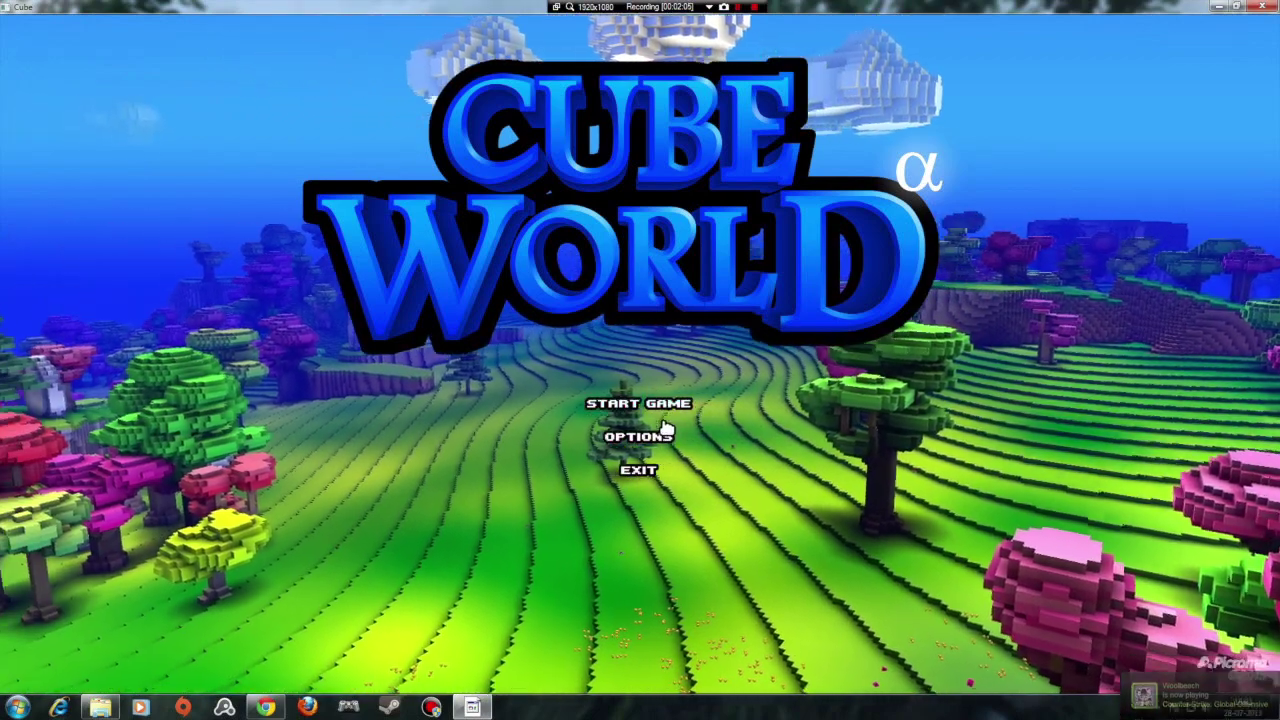
Start the game and open the creation screen for a new character.
click(650, 402)
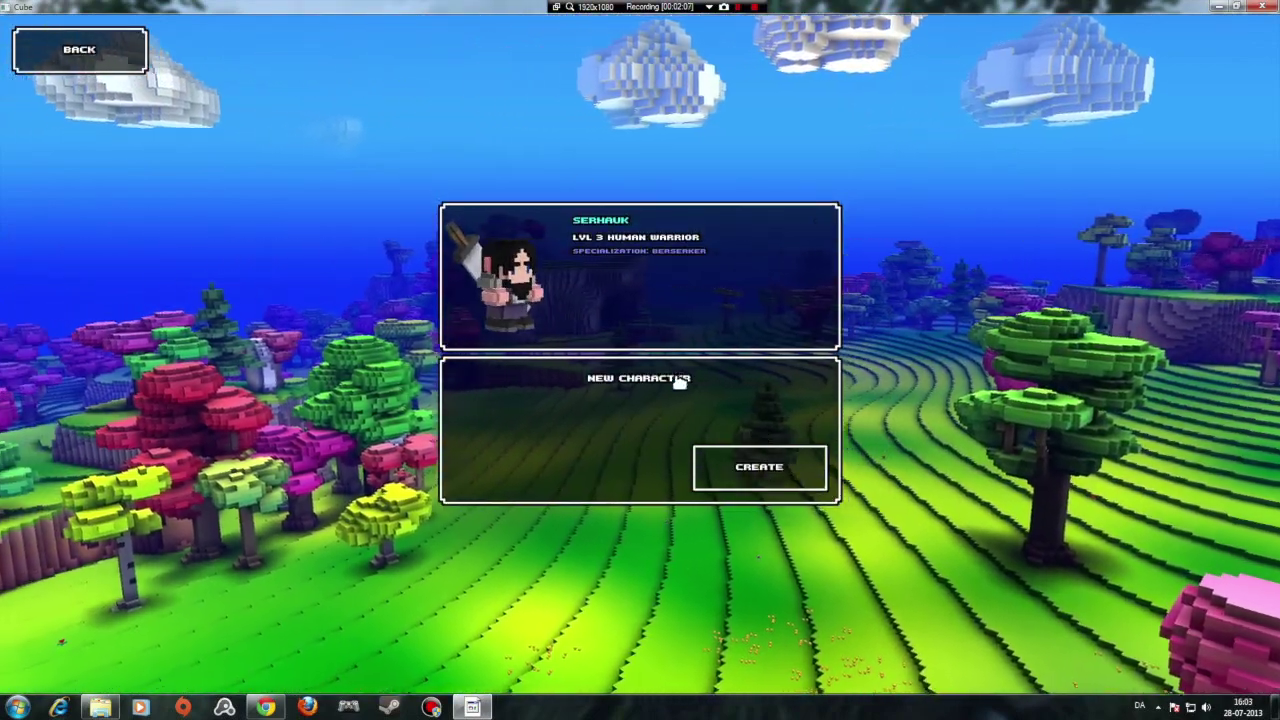
mouse_move(592, 256)
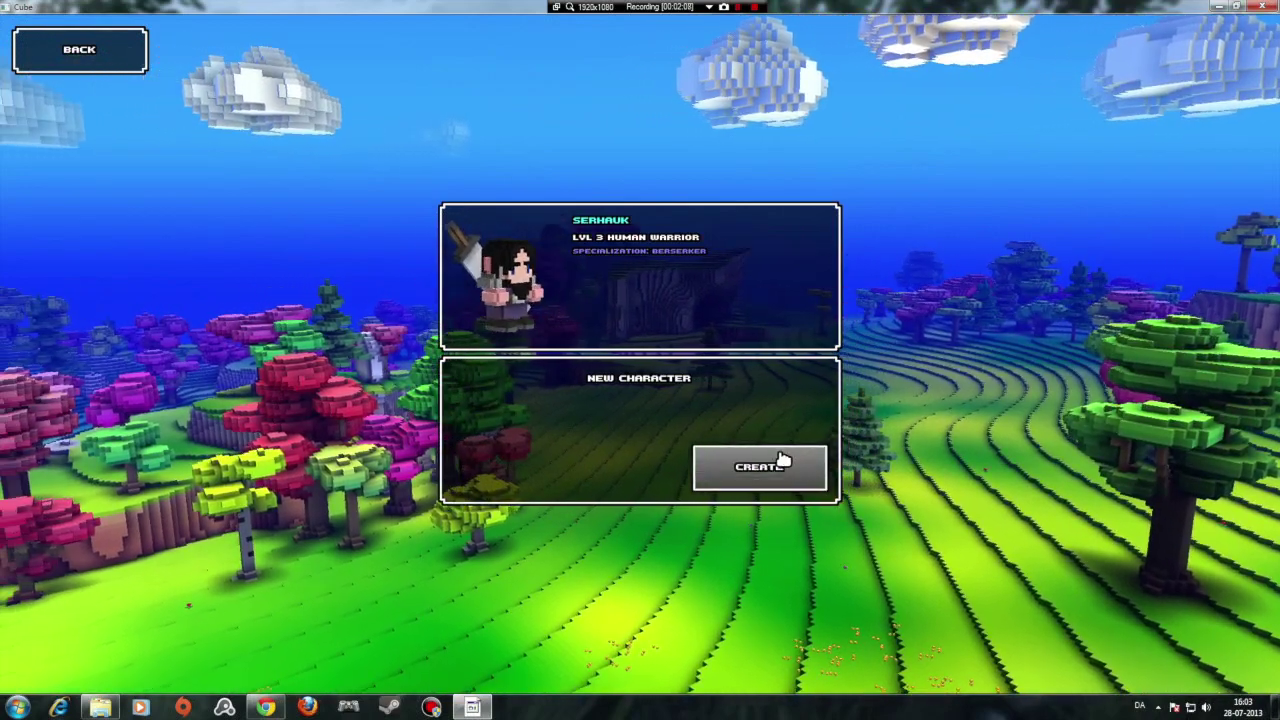
click(772, 462)
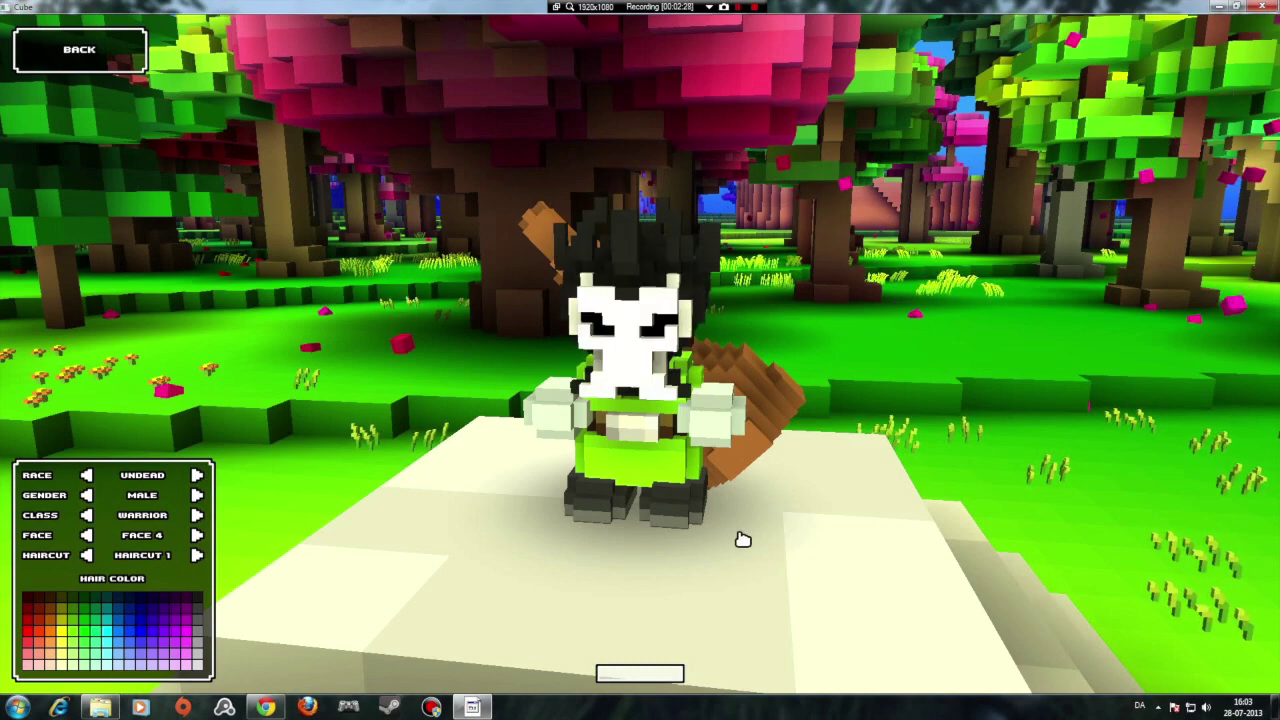
Examine the undead male warrior's face, haircut and back weapon from the front, side and rear, both close up and from afar.
drag(768, 537, 731, 531)
scroll(727, 518, up, 5)
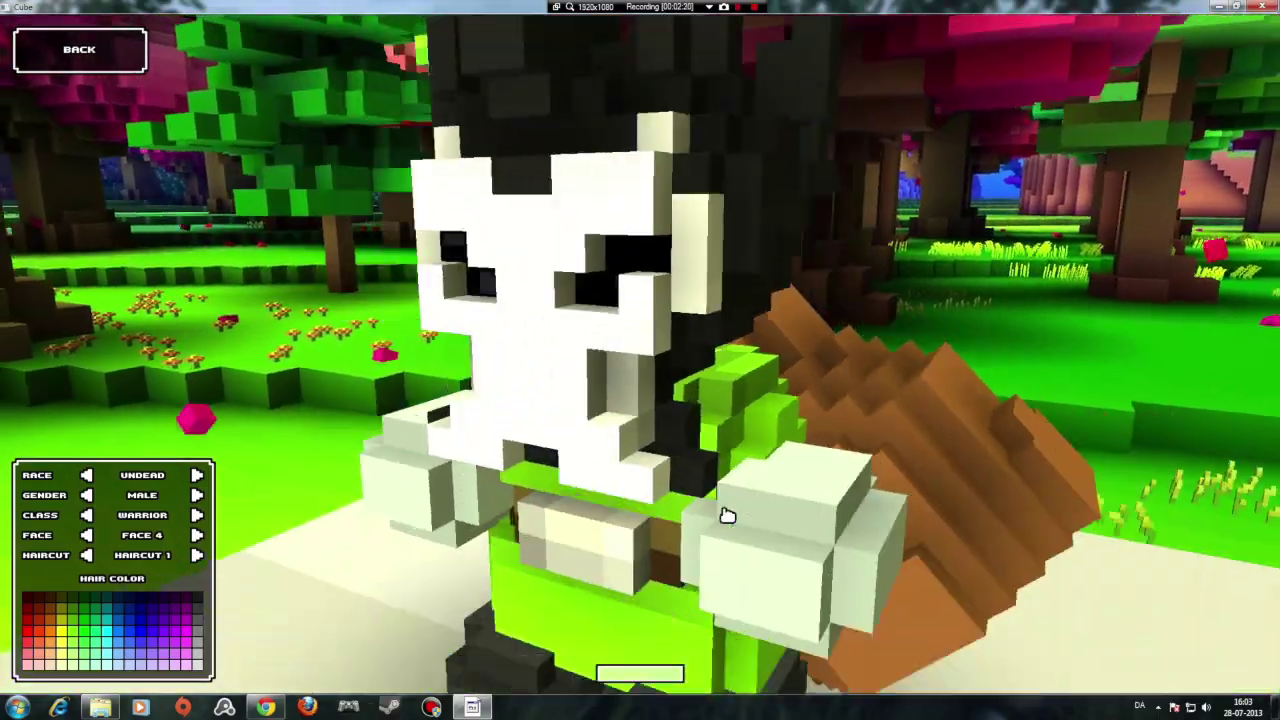
scroll(727, 515, down, 4)
drag(563, 523, 629, 404)
scroll(757, 511, down, 3)
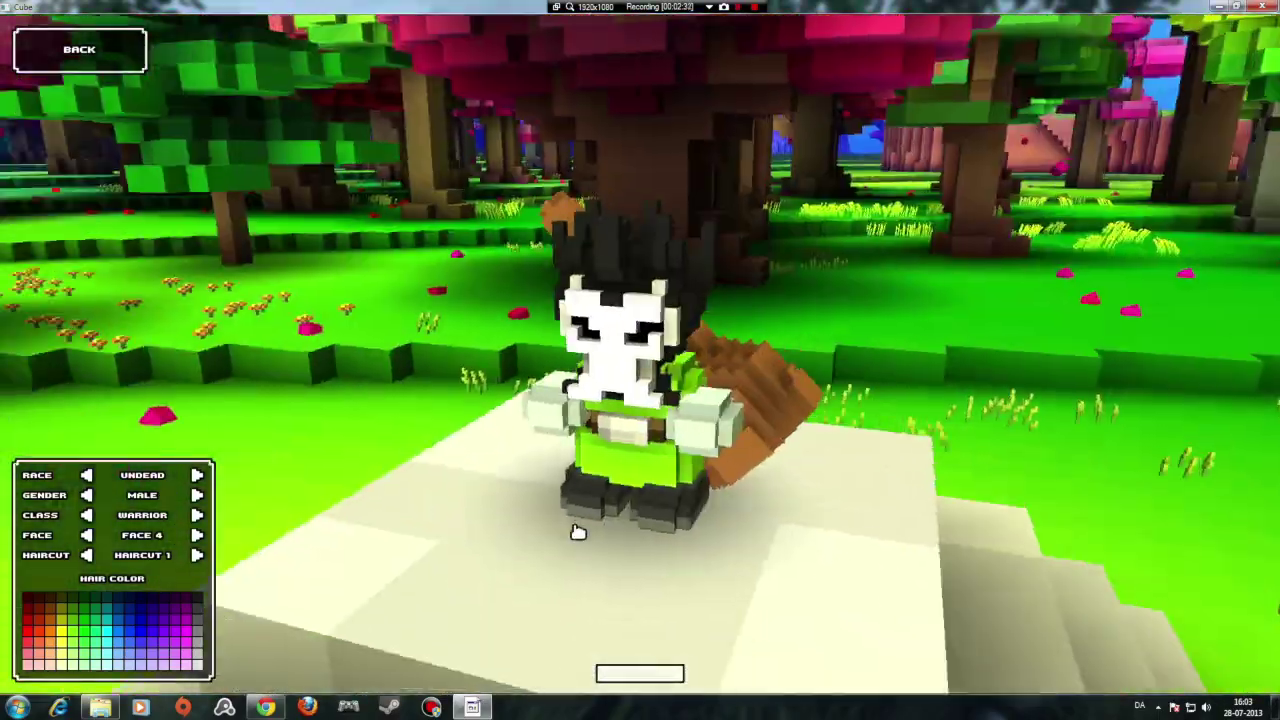
drag(733, 468, 665, 408)
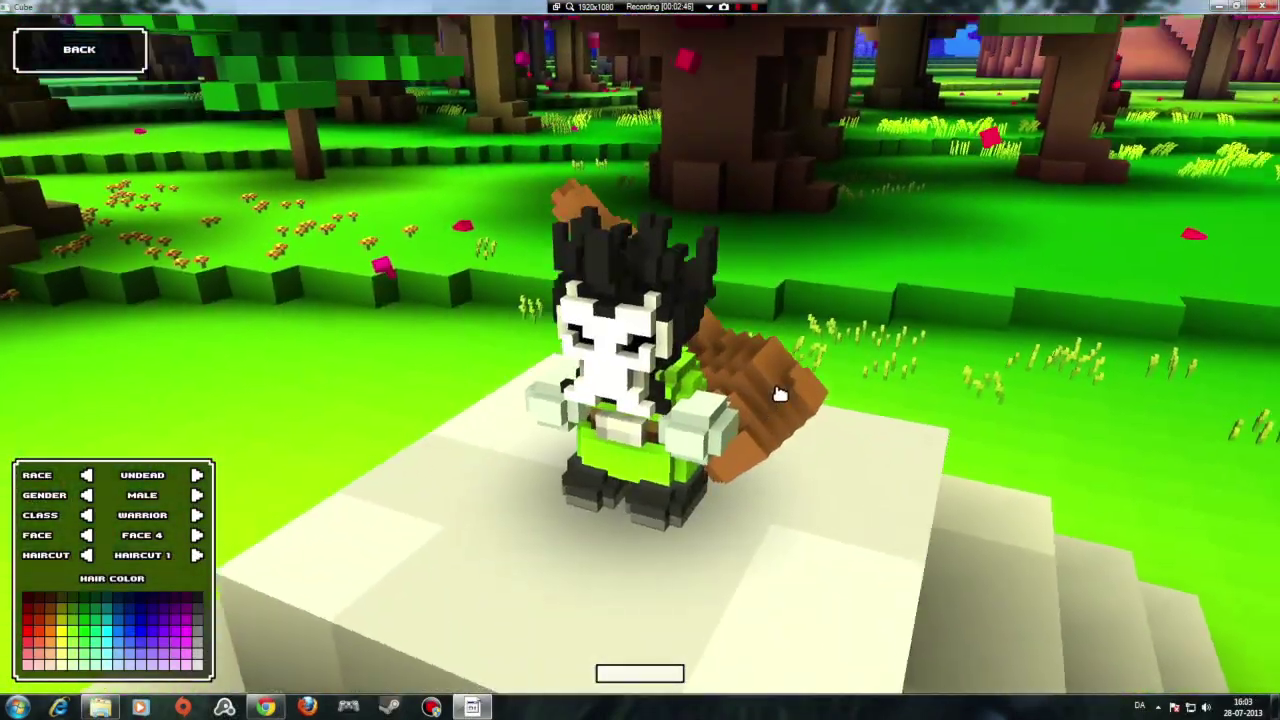
mouse_move(780, 395)
mouse_down()
mouse_move(920, 366)
mouse_move(768, 385)
mouse_up()
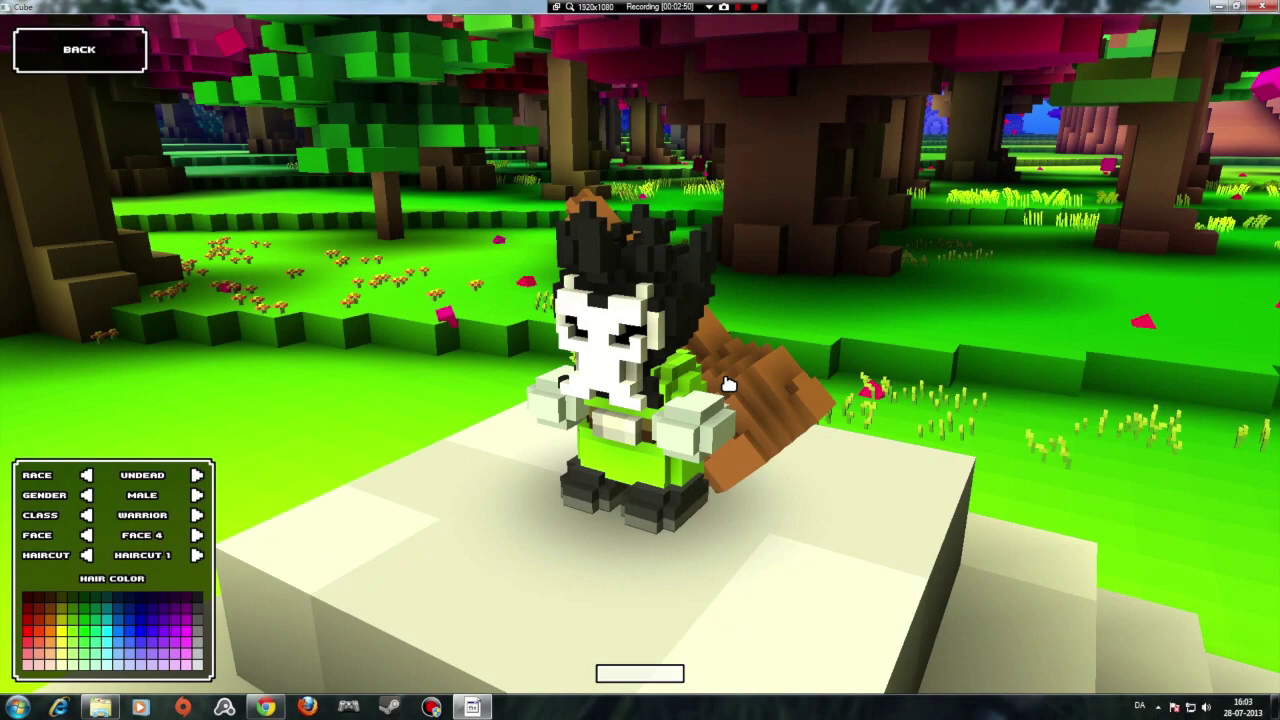
drag(469, 403, 532, 388)
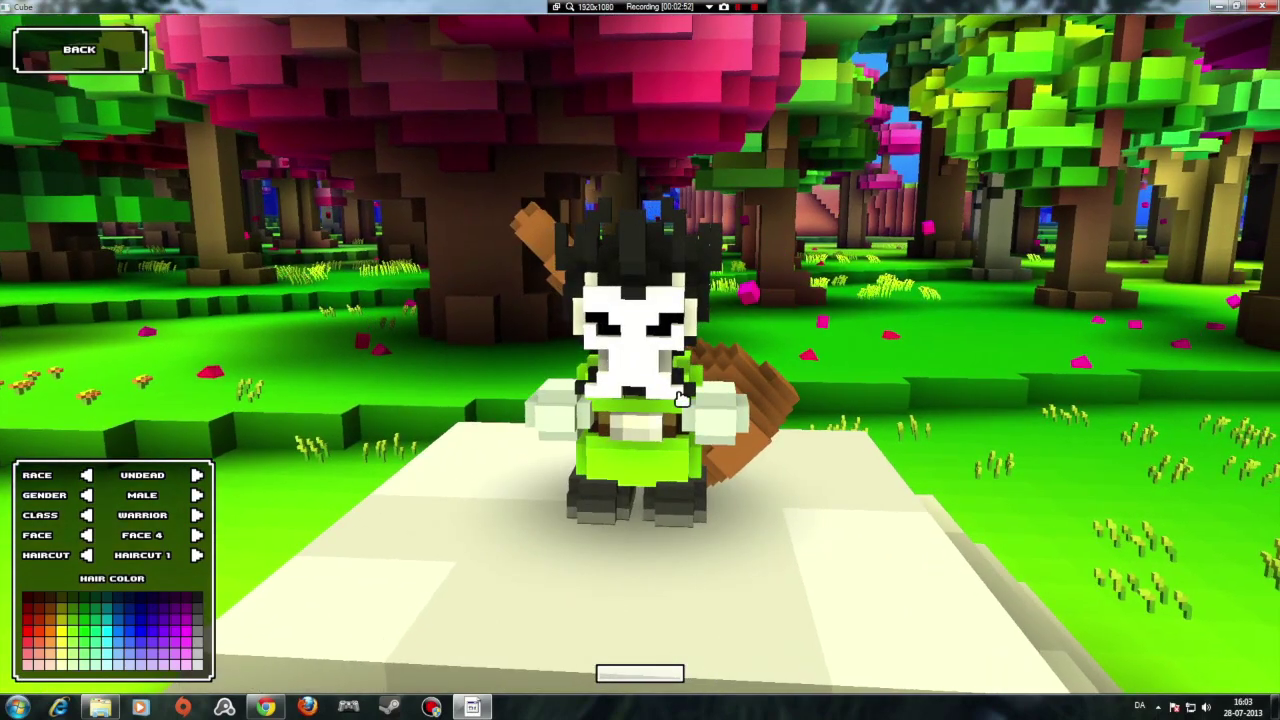
drag(680, 398, 901, 337)
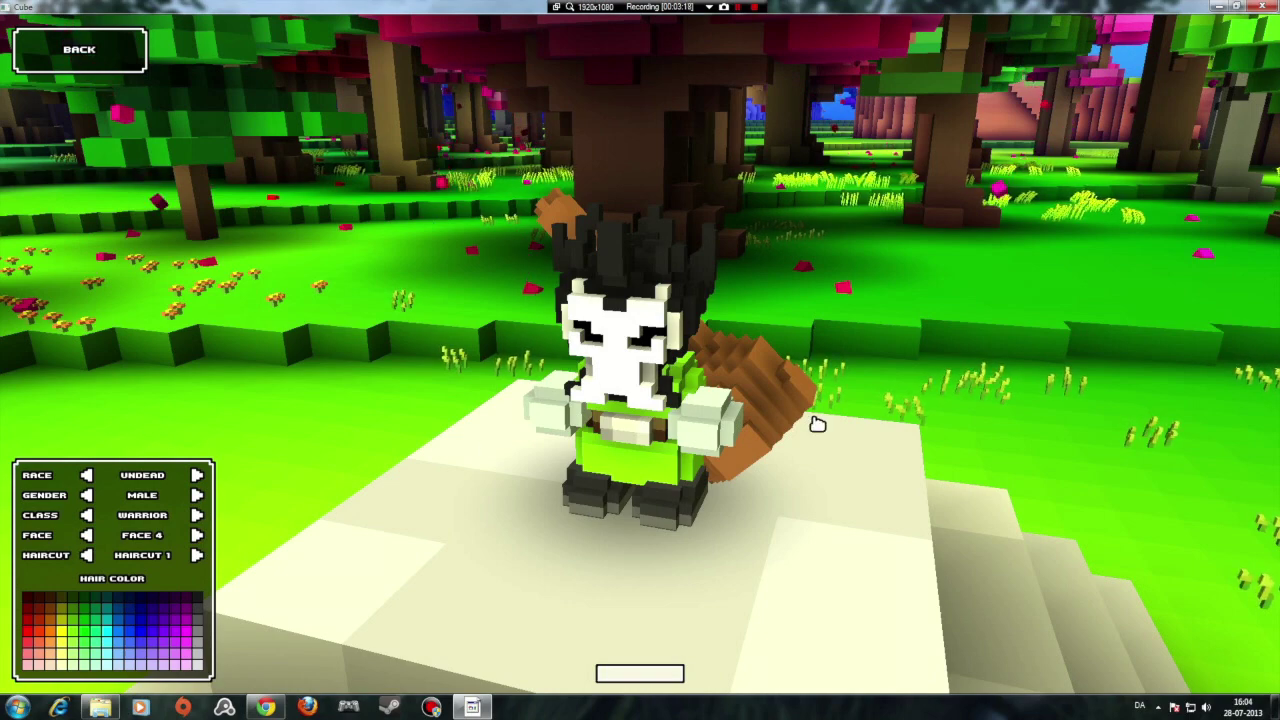
right_drag(922, 357, 340, 215)
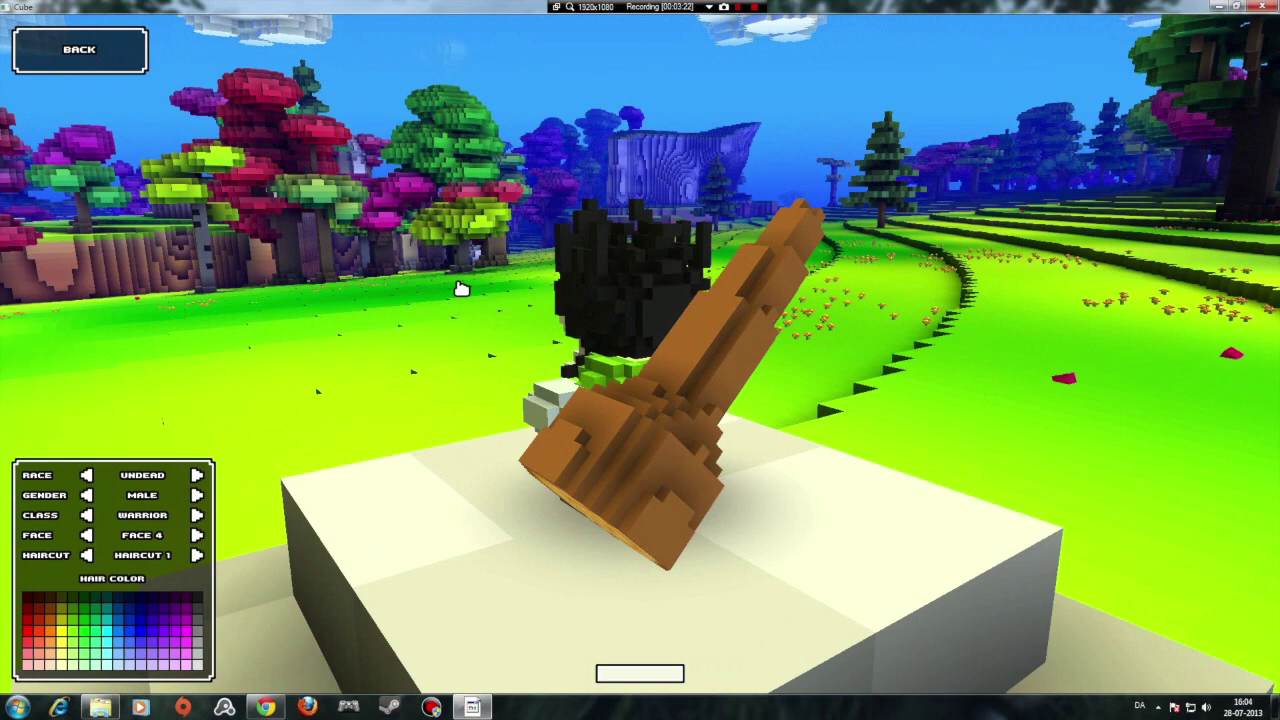
right_drag(461, 289, 660, 303)
drag(469, 331, 928, 367)
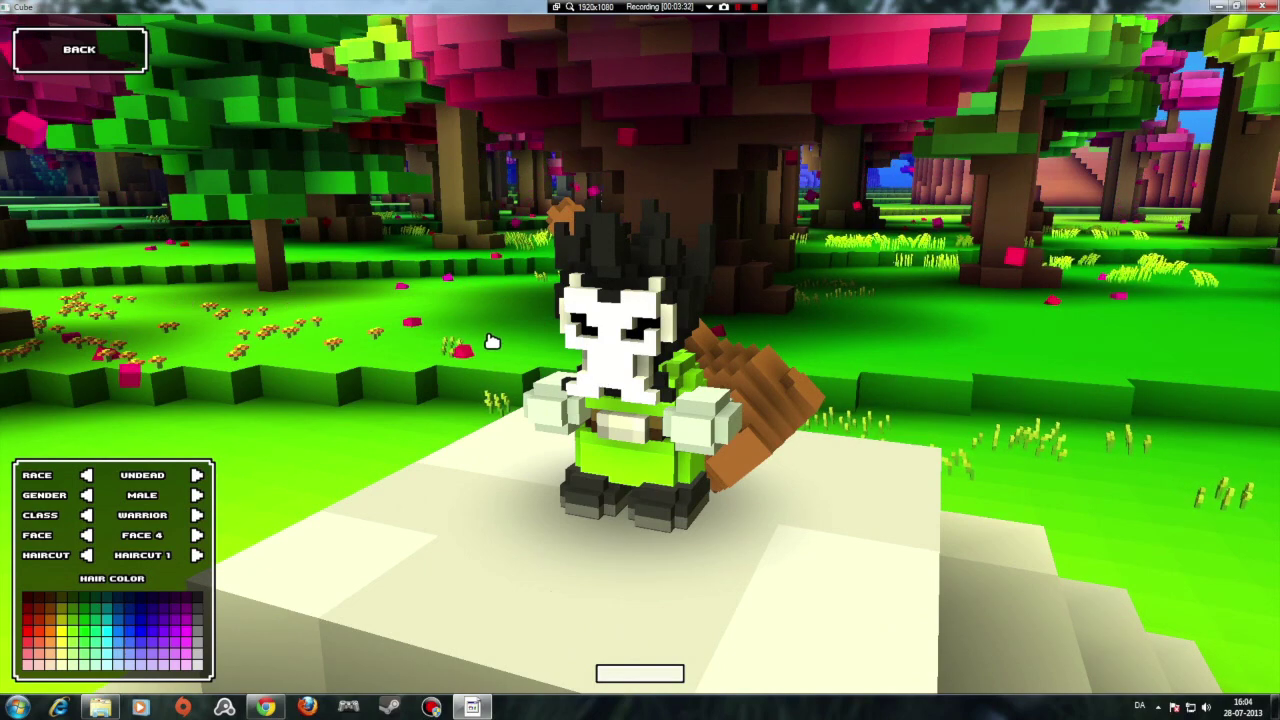
drag(492, 341, 585, 302)
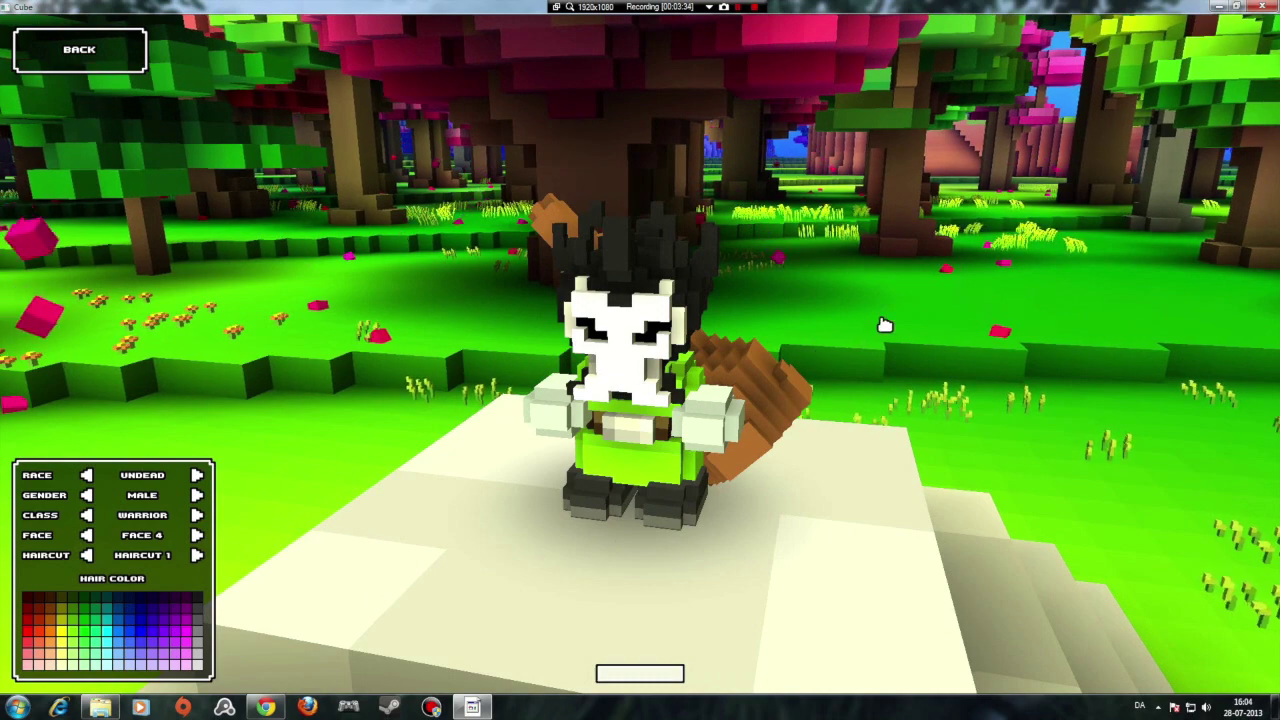
drag(885, 325, 607, 395)
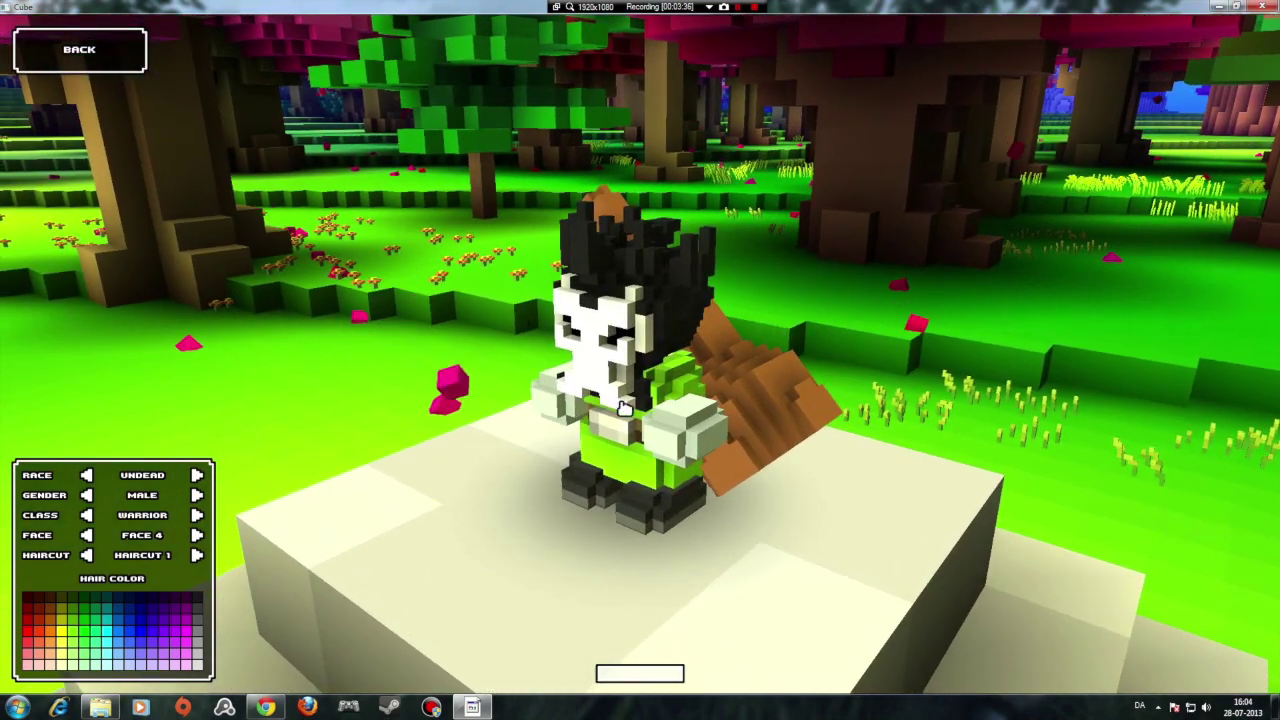
drag(545, 300, 861, 345)
scroll(963, 323, up, 3)
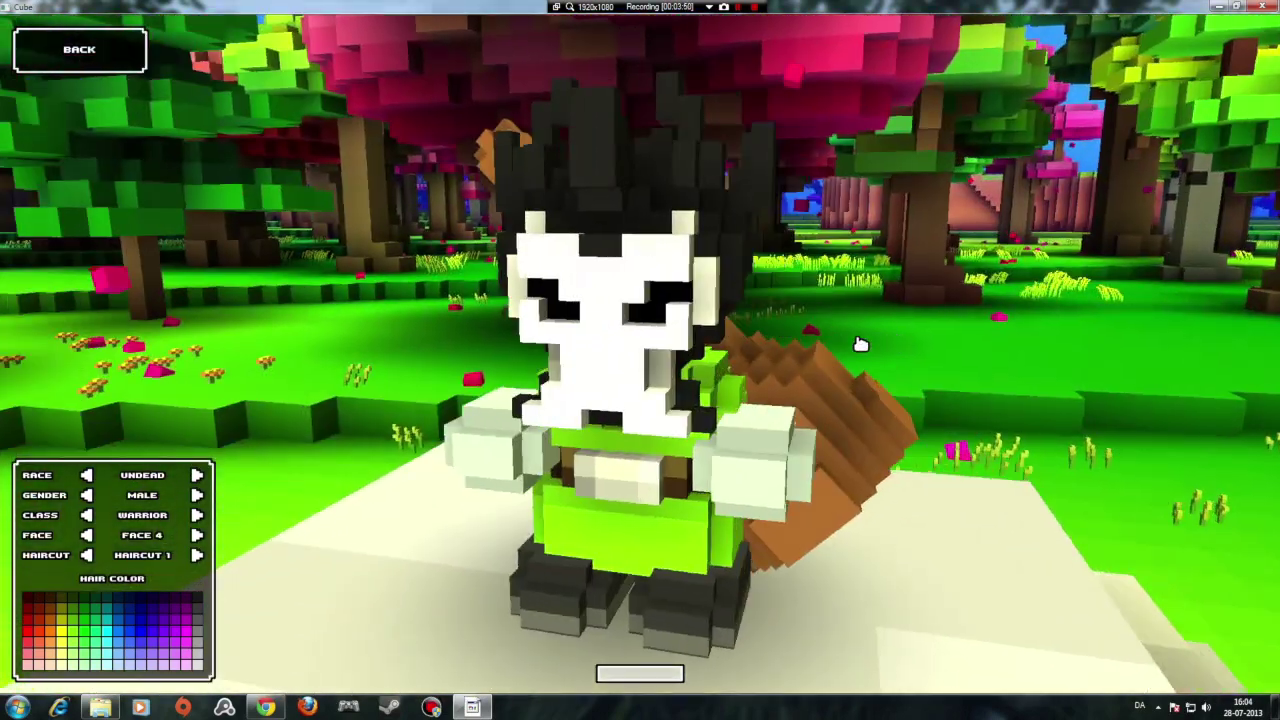
scroll(861, 345, down, 3)
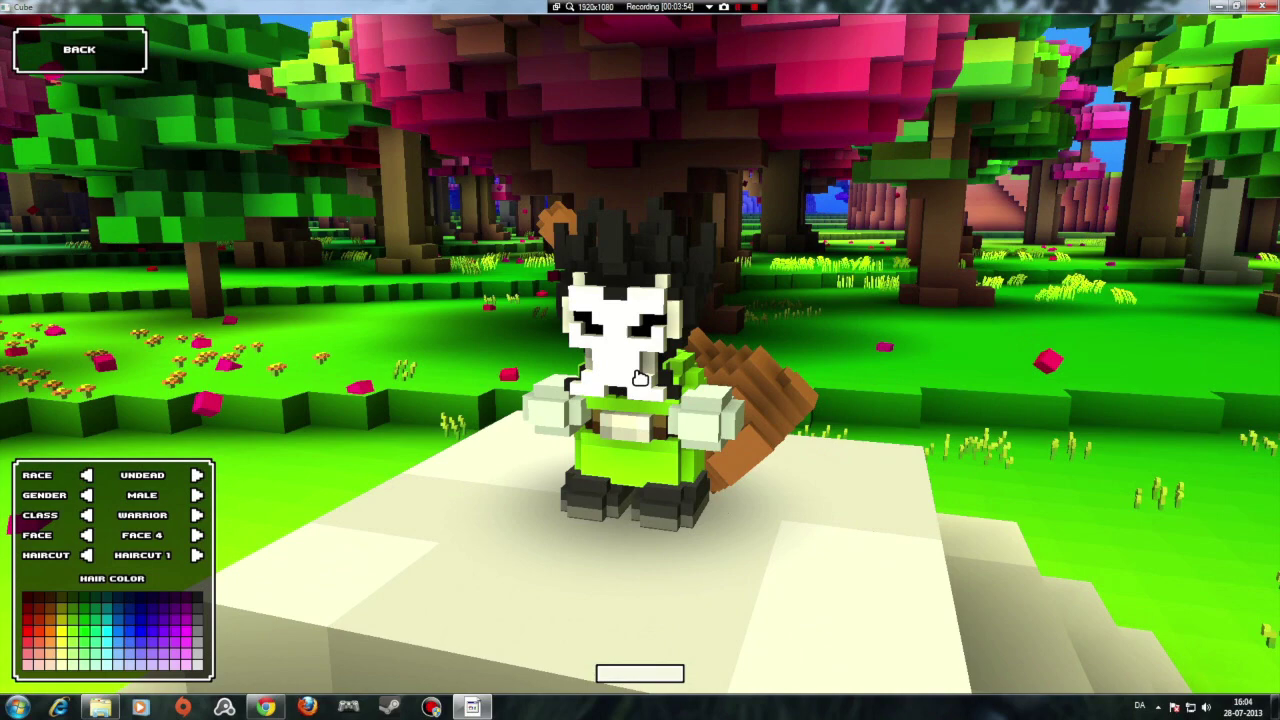
Leave character creation without creating the character and close the game.
click(79, 52)
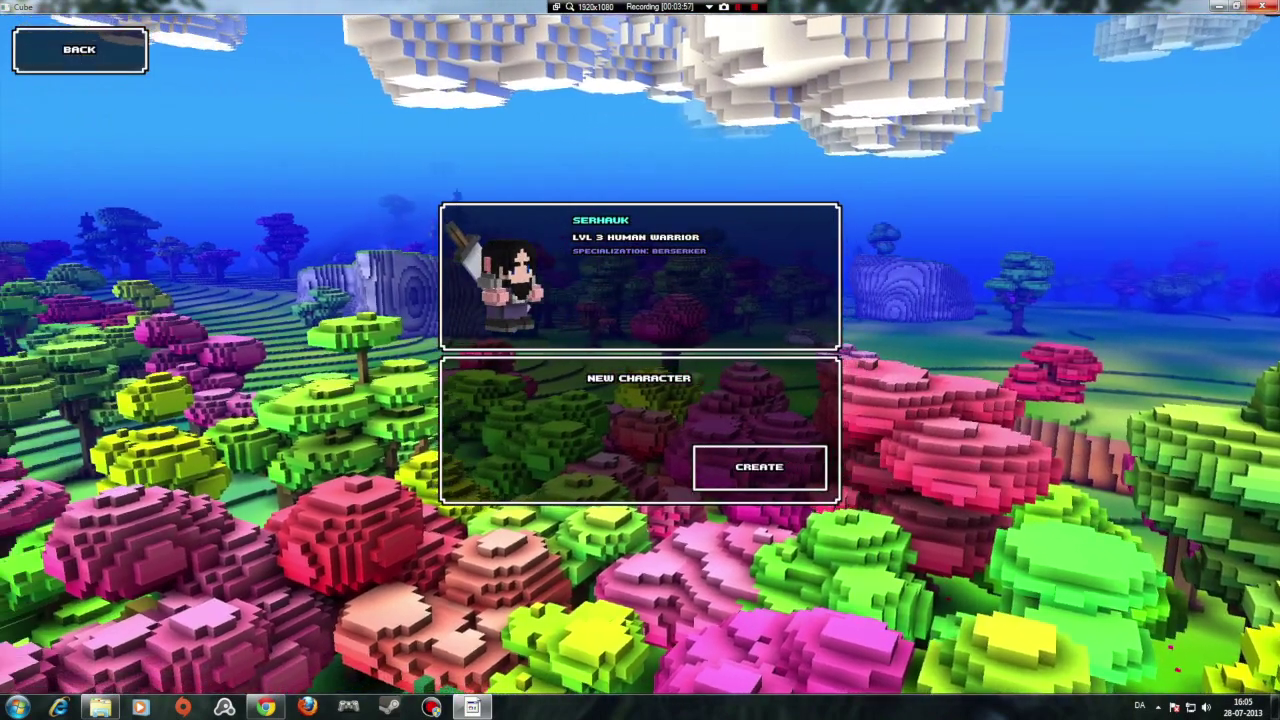
click(1262, 6)
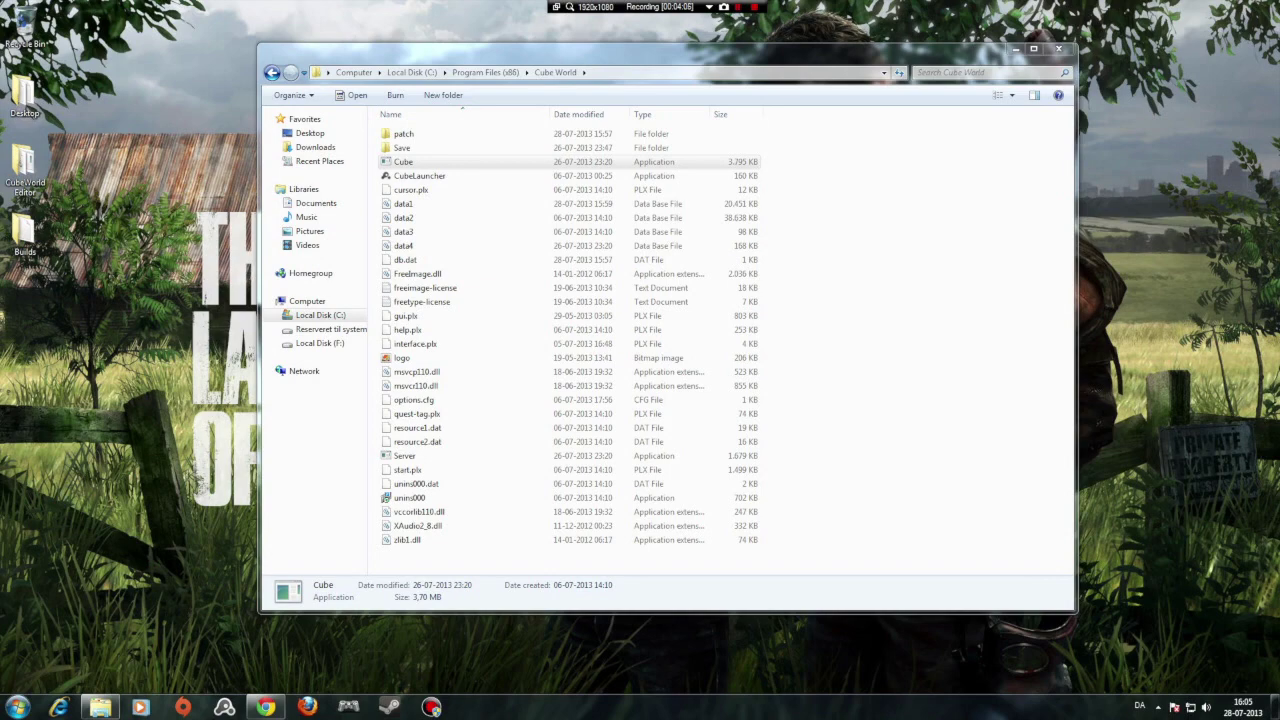
Switch to Chrome and review the Asset Browser v0.1 release page and the CWME 0.0.6 download post, and minimize the browser.
click(266, 707)
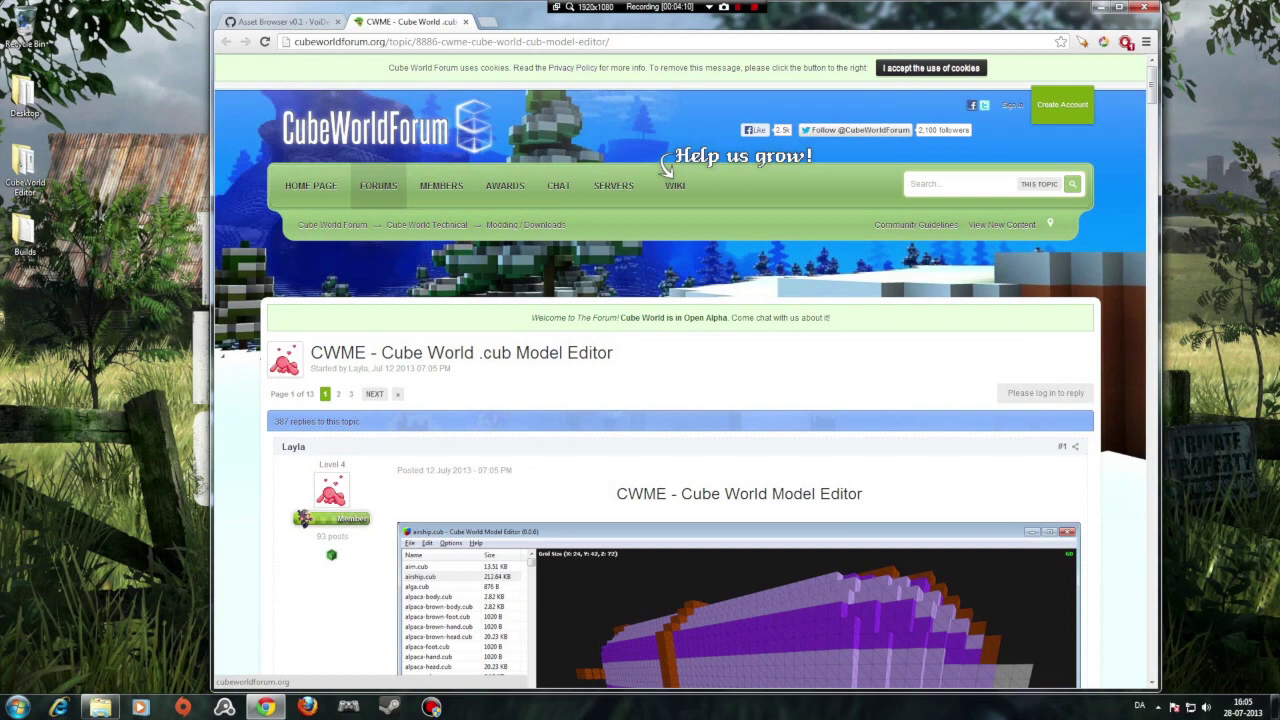
click(286, 21)
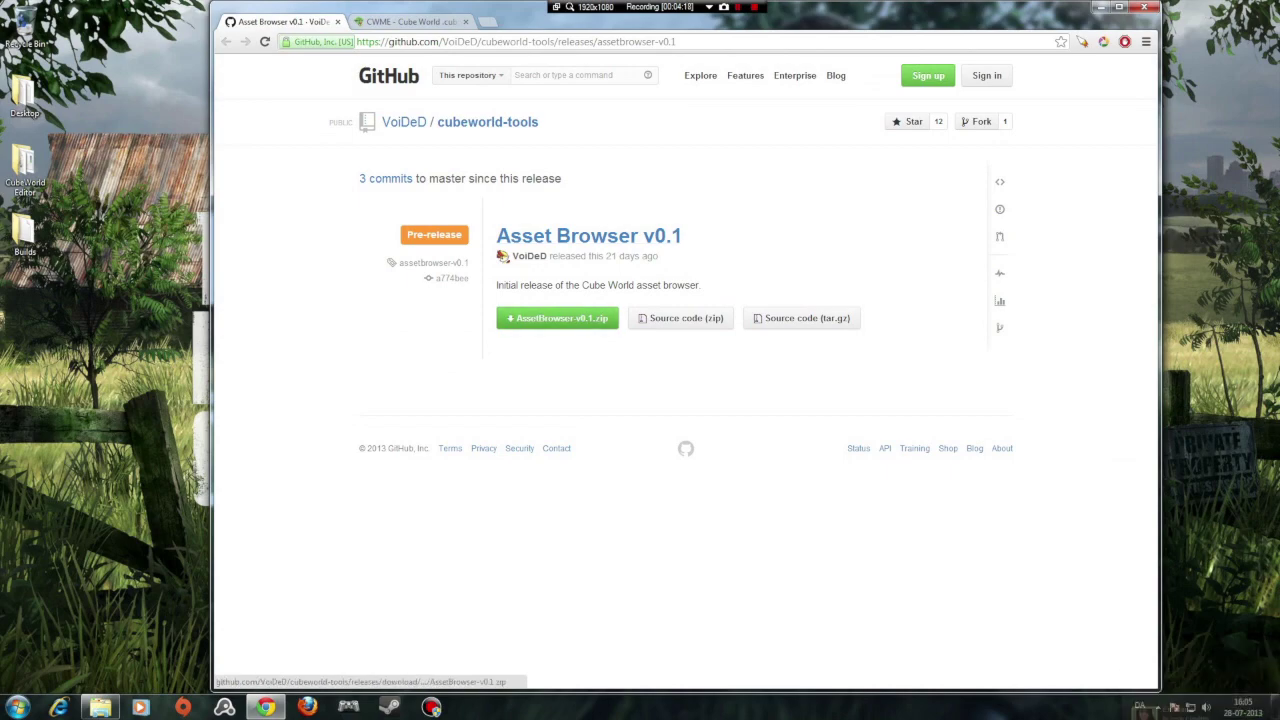
click(410, 21)
scroll(680, 370, down, 2)
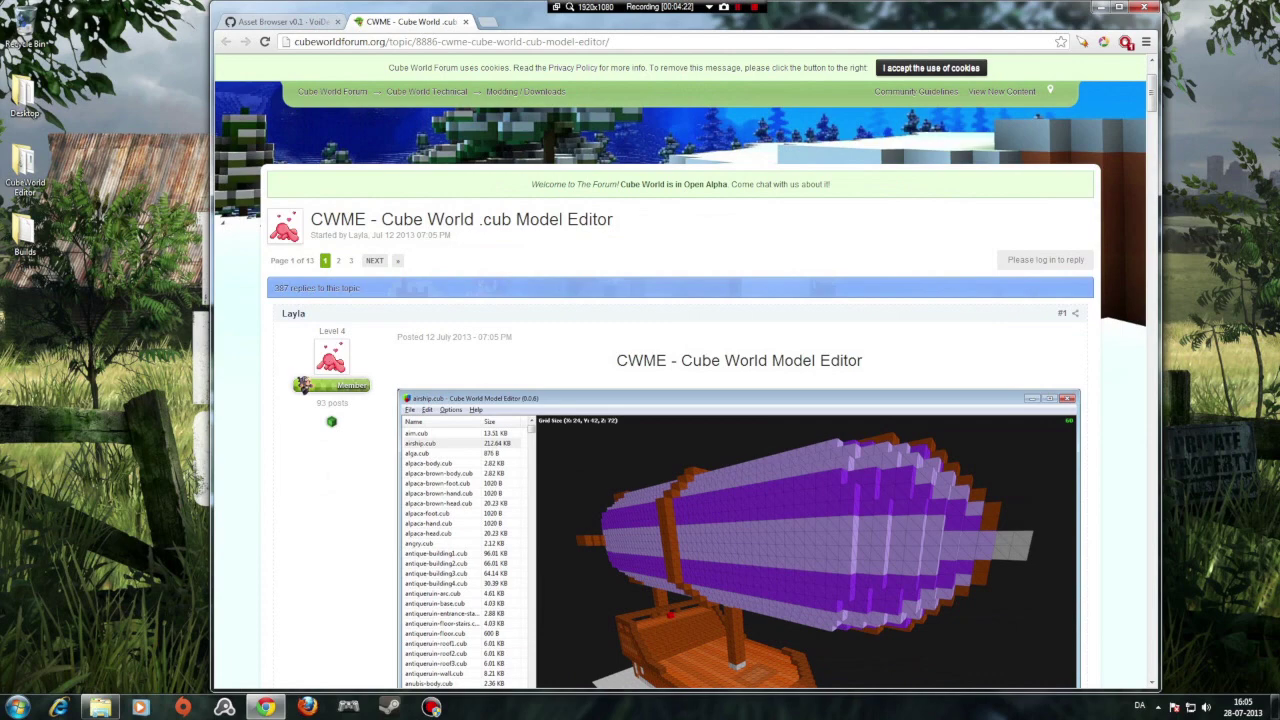
scroll(685, 377, down, 8)
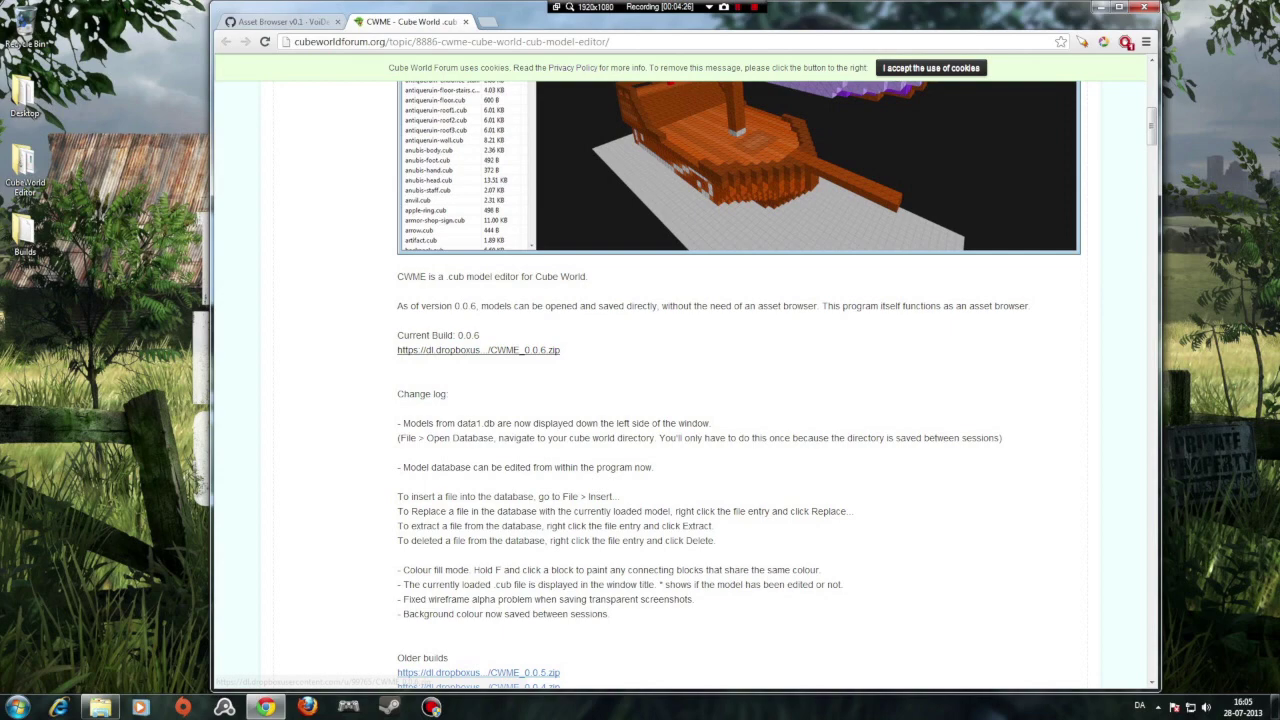
click(1101, 7)
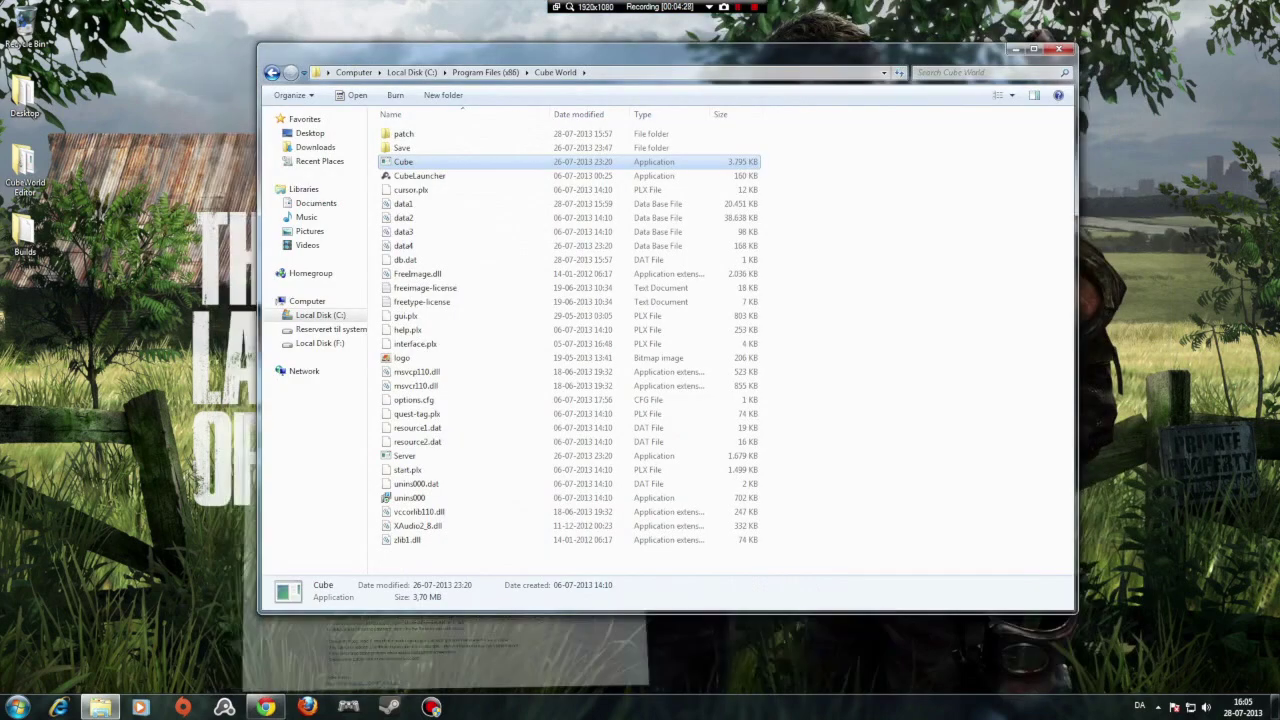
Open the CubeWorld Editor folder from the desktop, and minimize the Cube World program folder window.
click(165, 262)
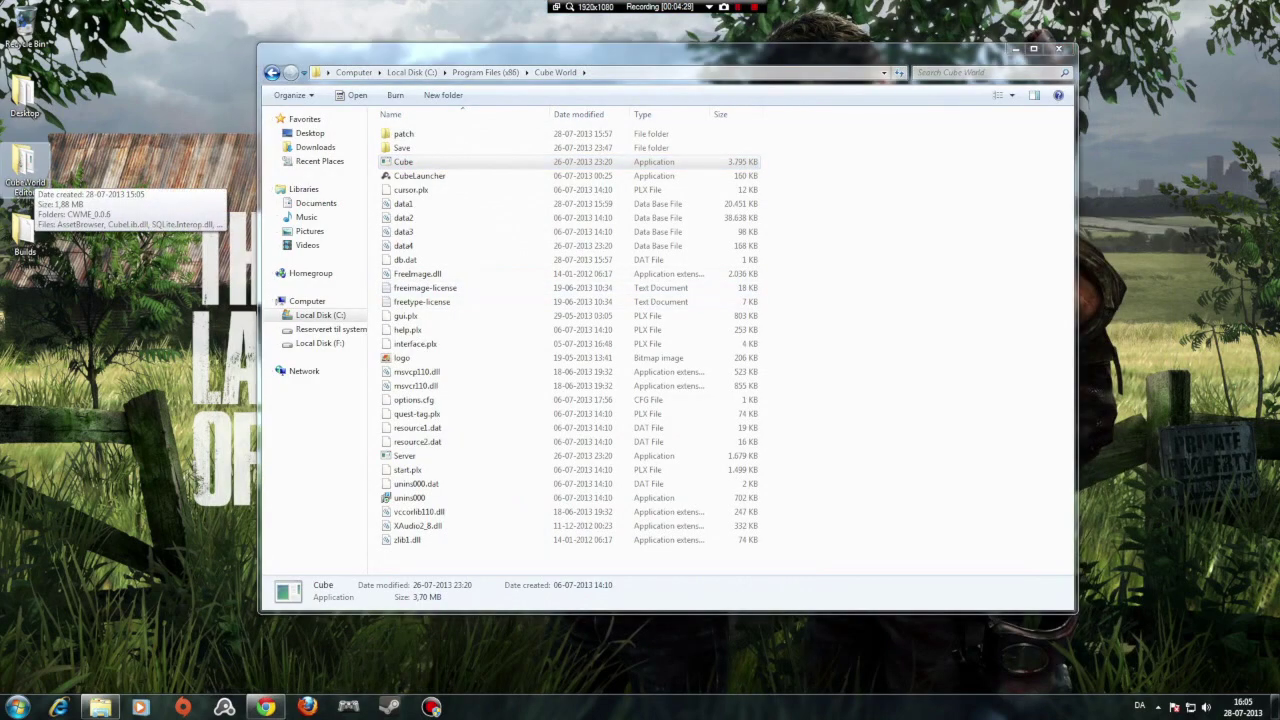
double_click(25, 168)
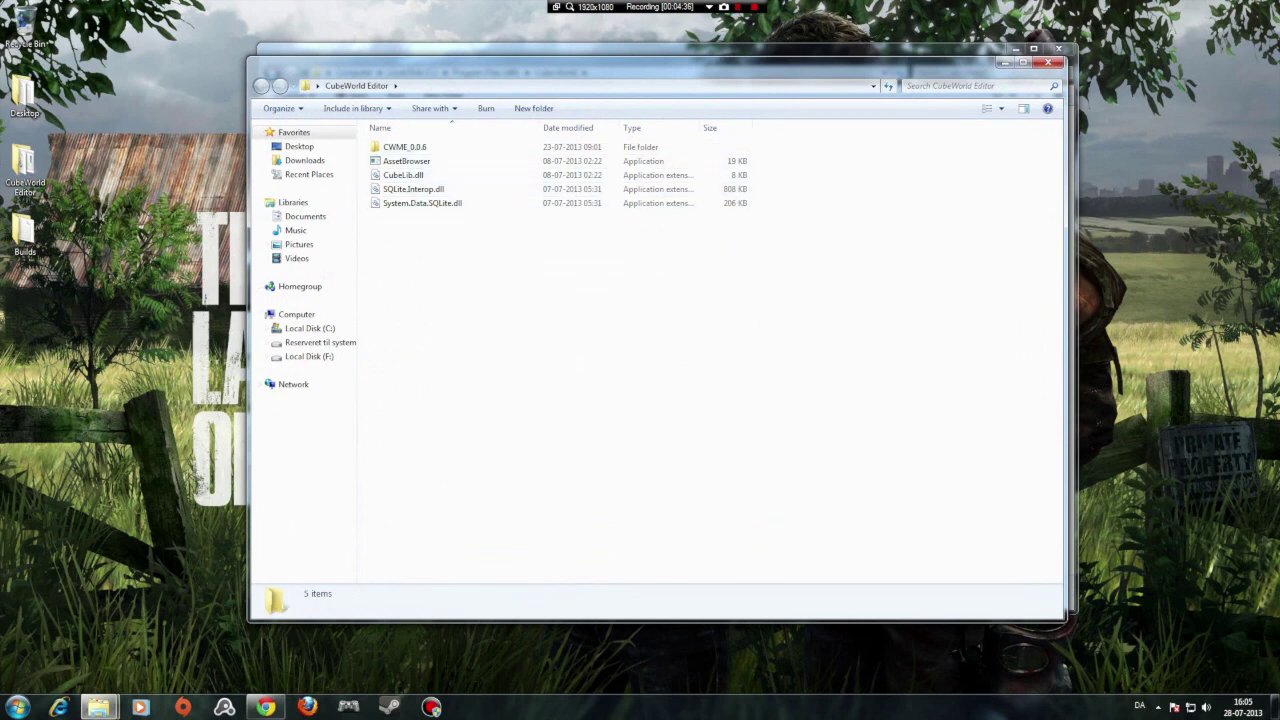
click(405, 147)
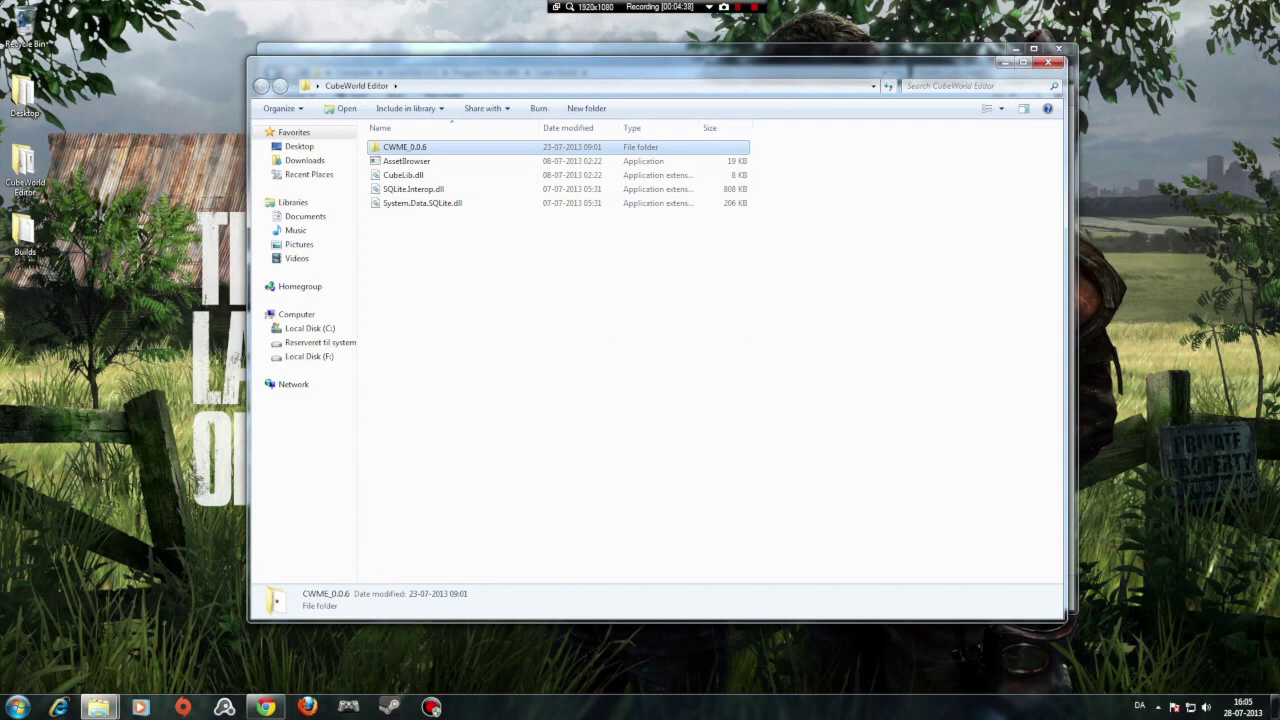
drag(416, 228, 408, 166)
click(428, 262)
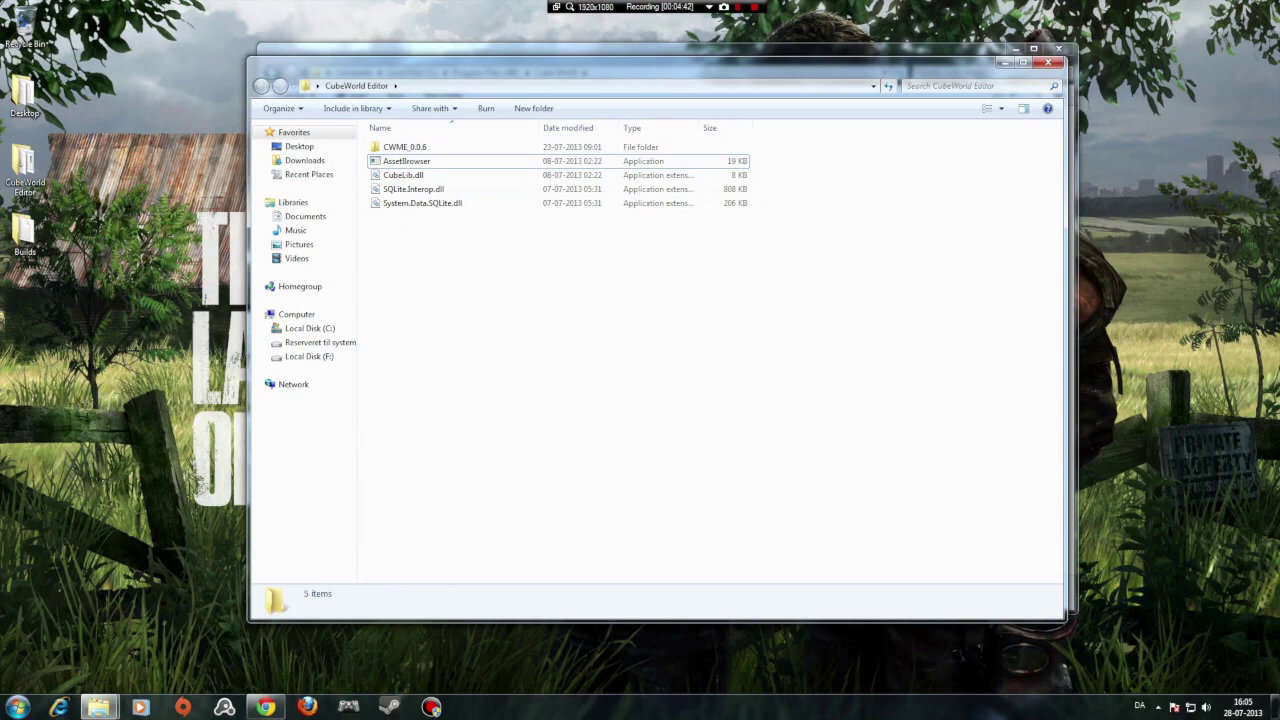
click(1072, 150)
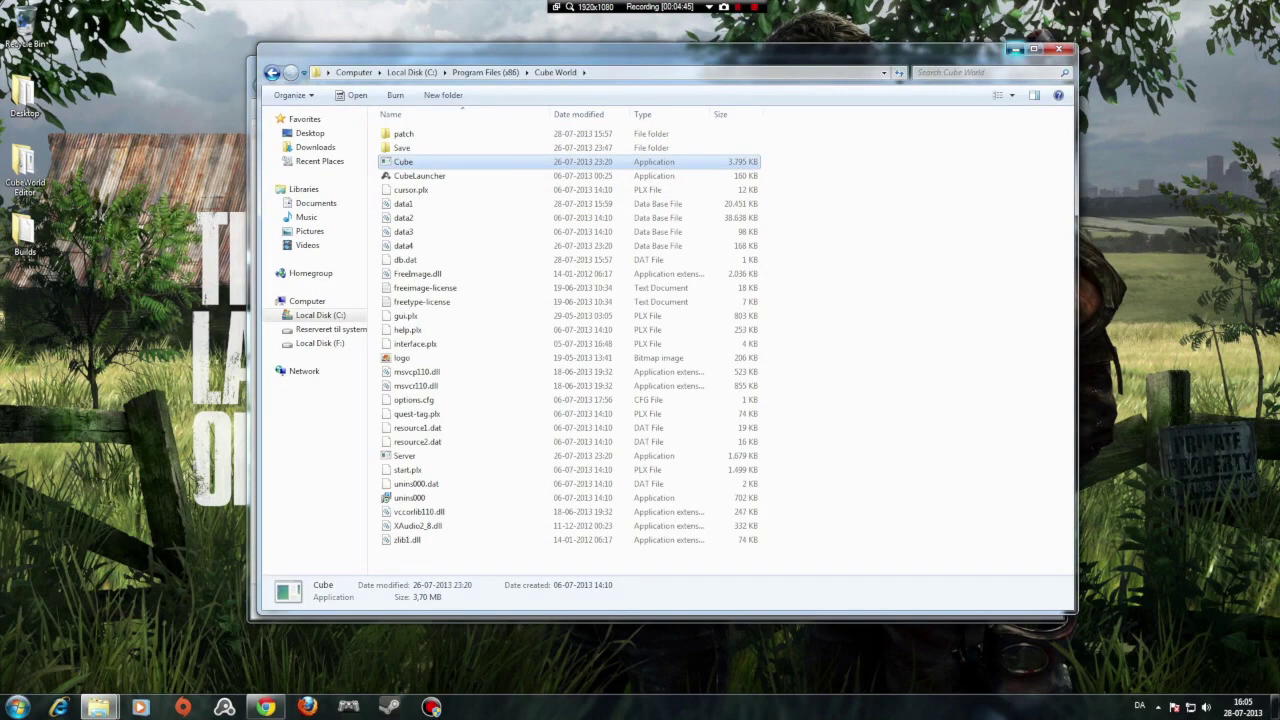
click(1015, 49)
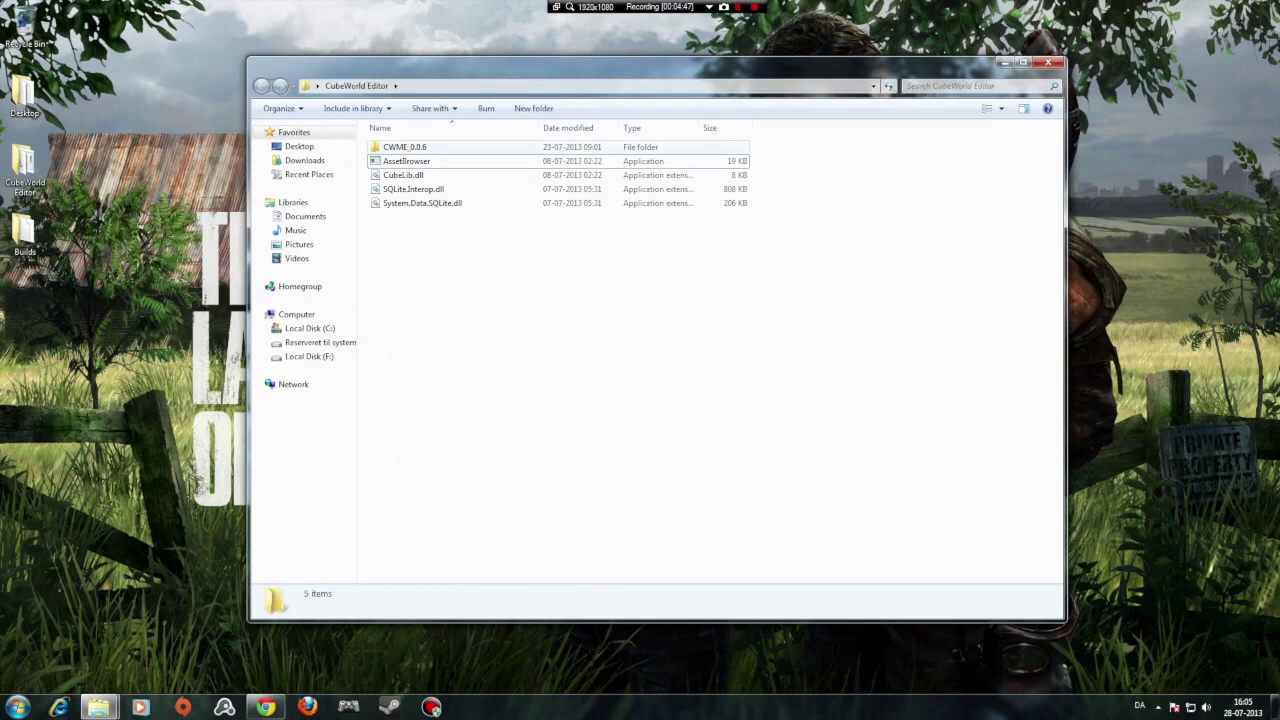
Launch the CWME application from the CWME_0.0.6 folder and allow it to run despite the unverified publisher.
double_click(404, 147)
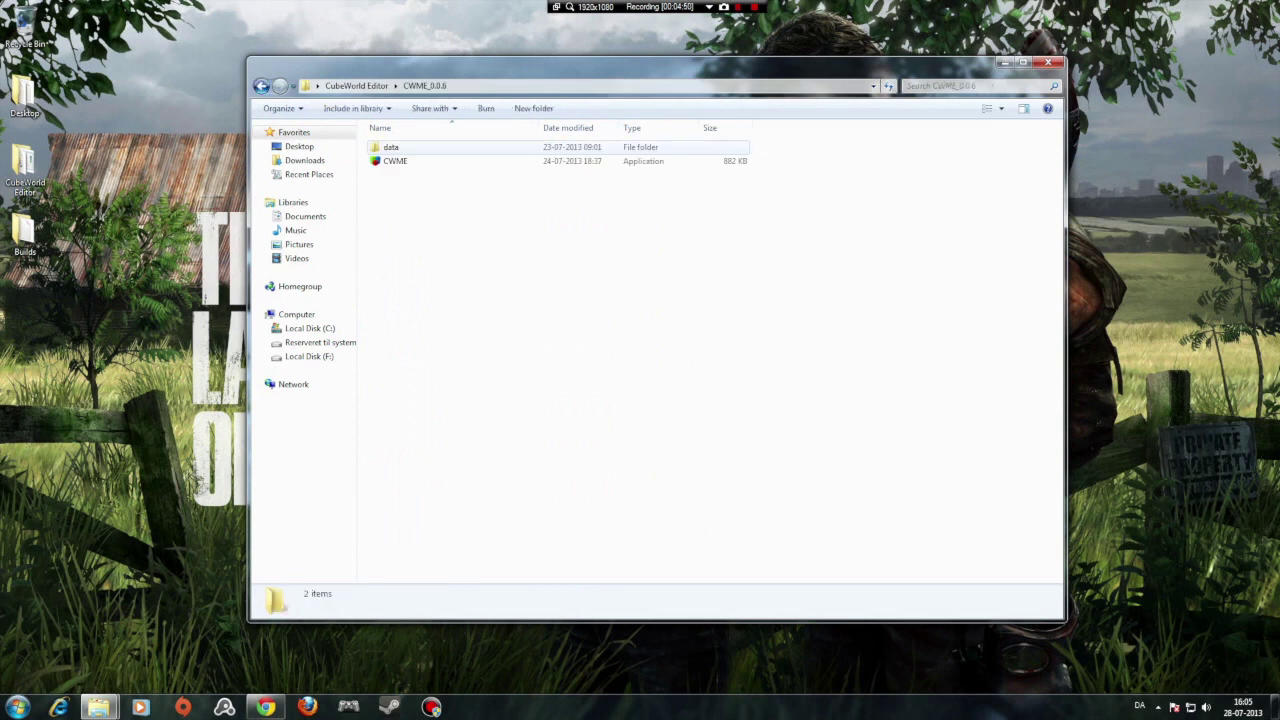
double_click(395, 161)
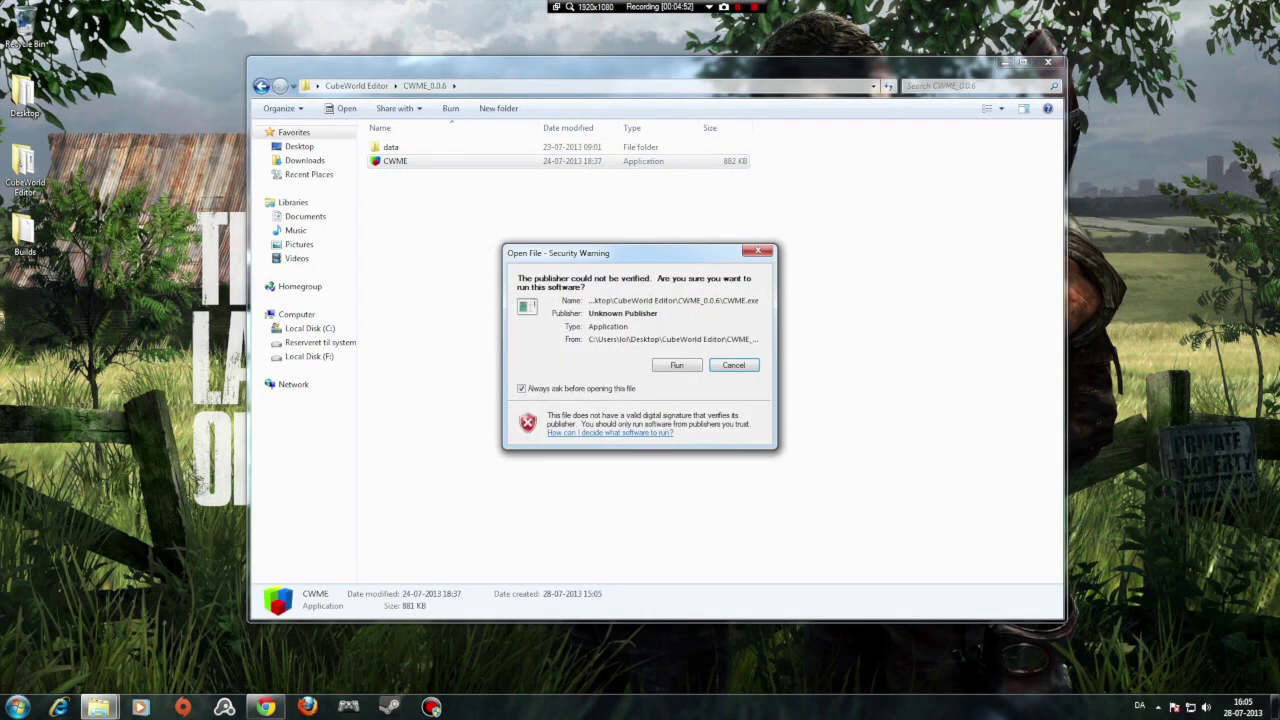
click(675, 361)
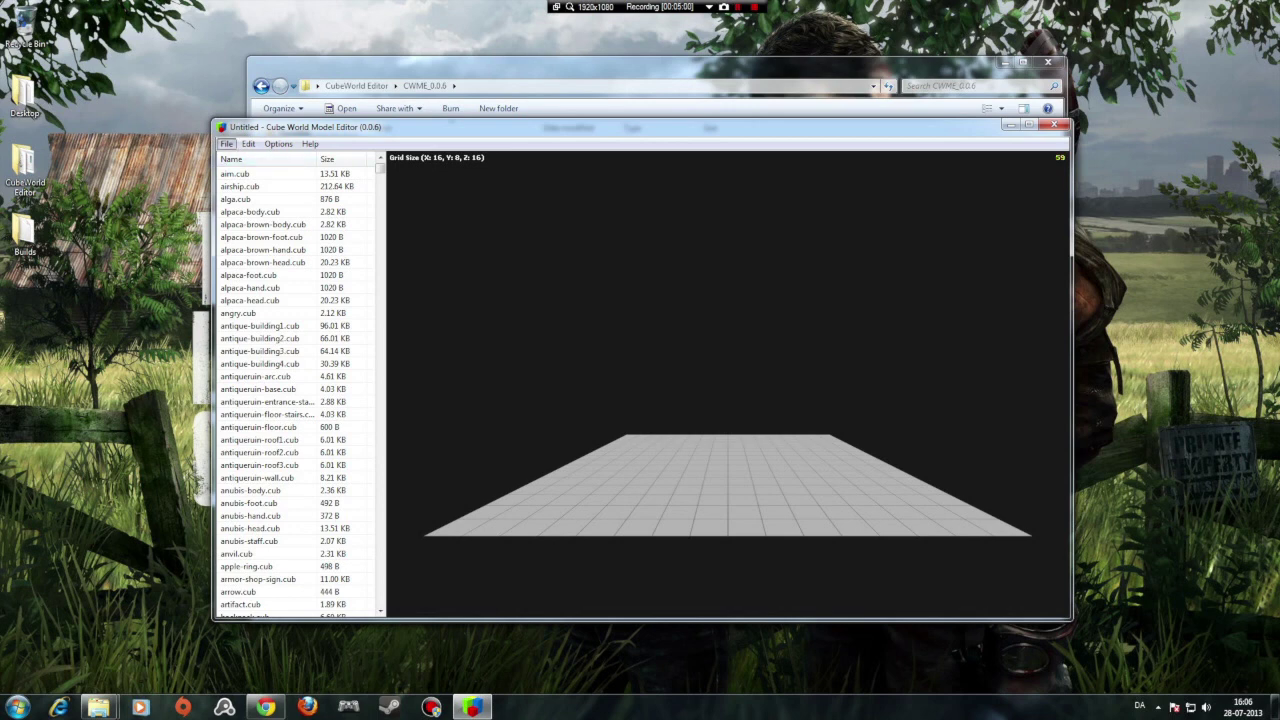
Load the model database from the Cube World install directory in Program Files (x86).
click(227, 144)
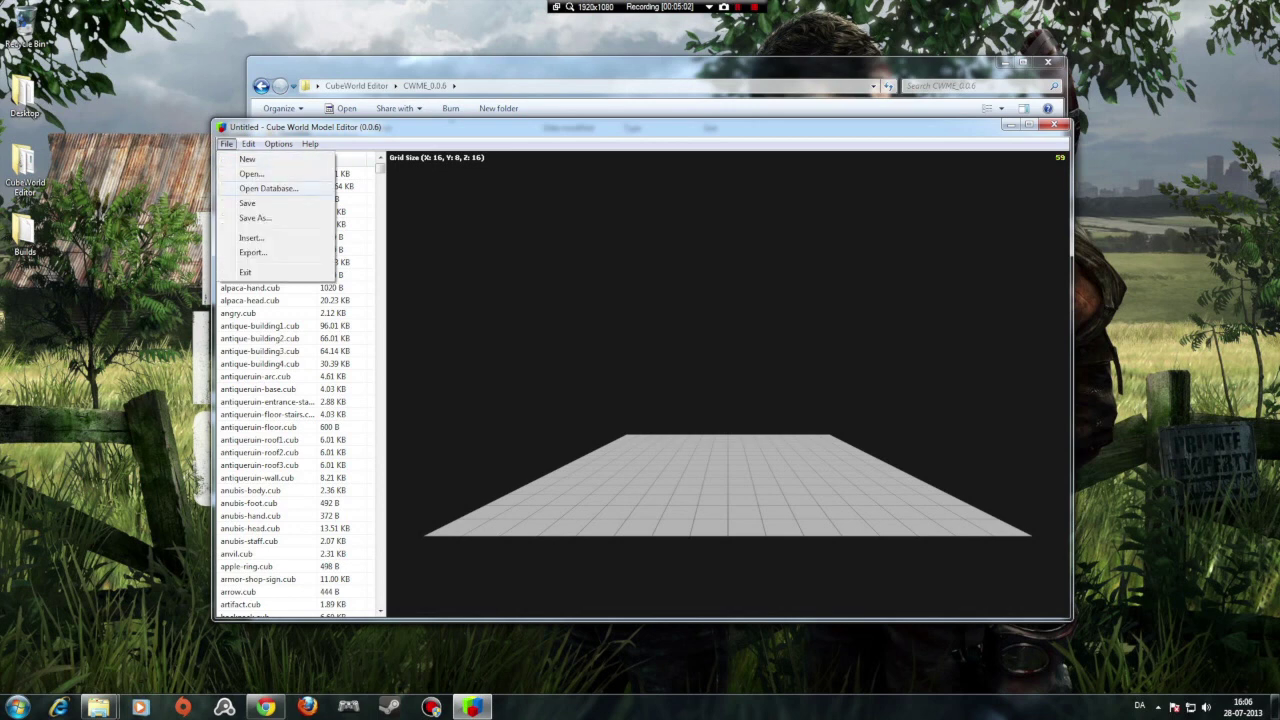
click(268, 188)
drag(730, 317, 730, 338)
scroll(616, 412, up, 3)
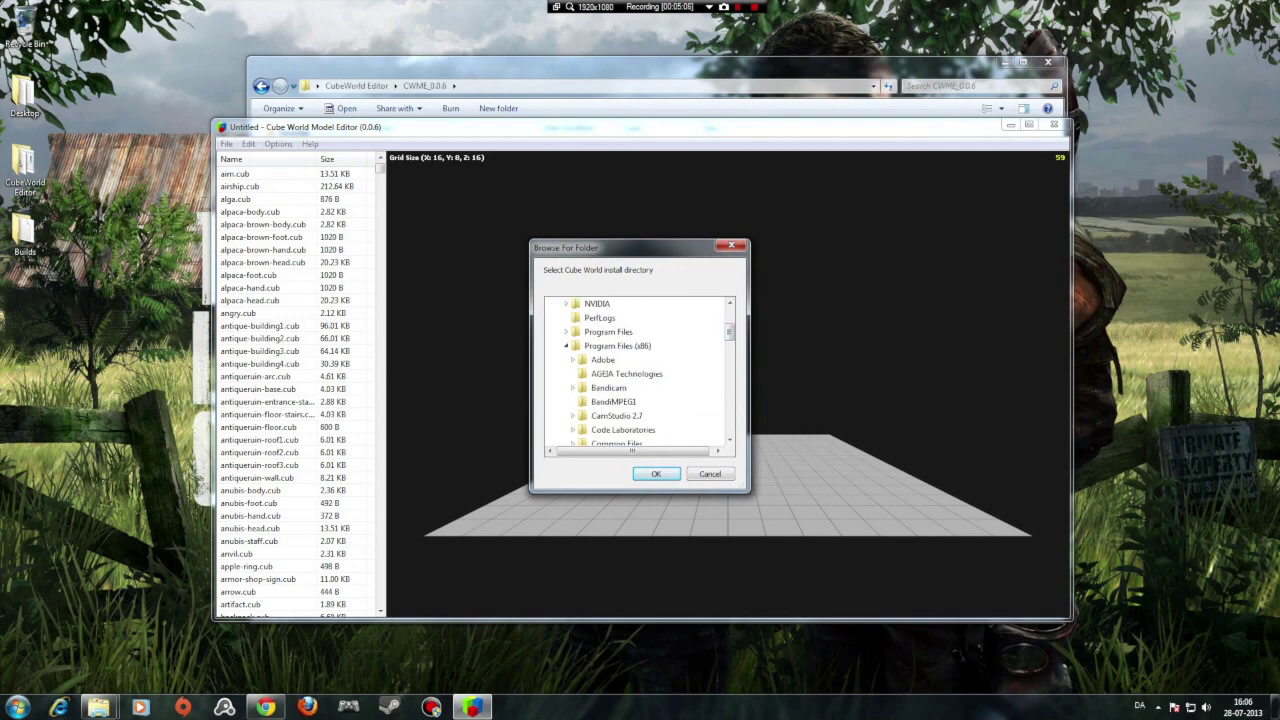
scroll(616, 412, down, 3)
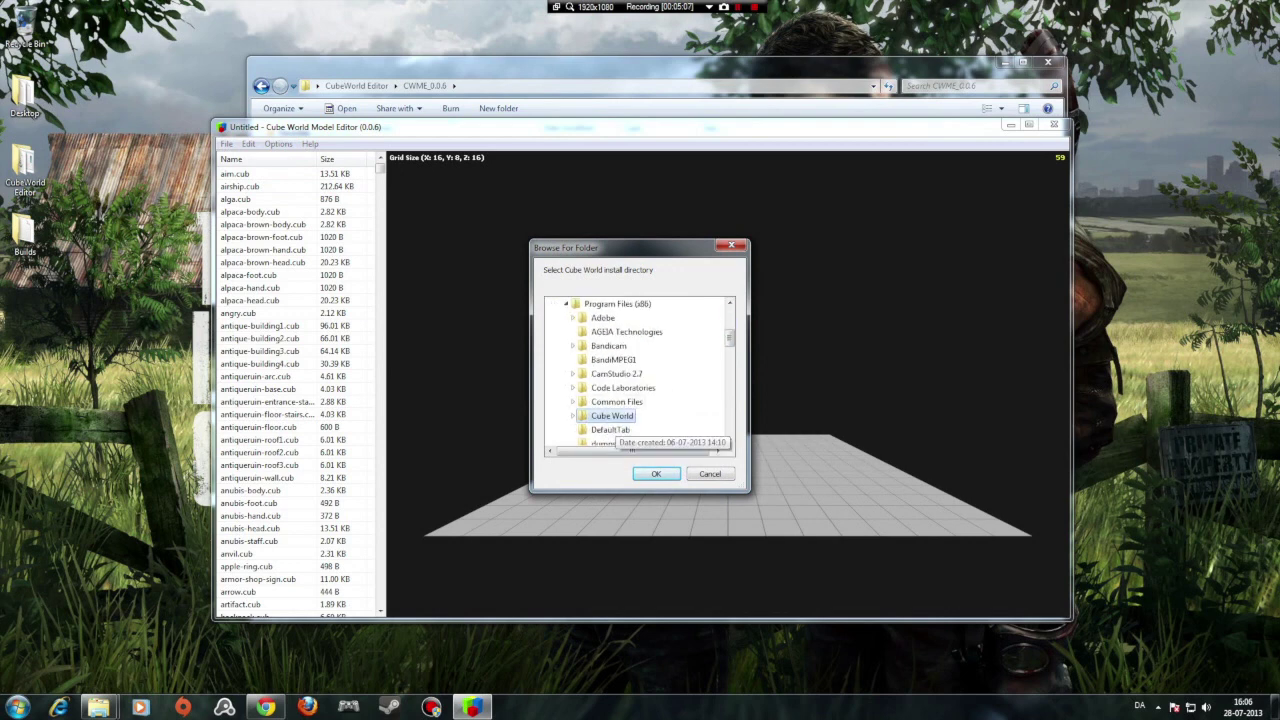
scroll(615, 430, up, 1)
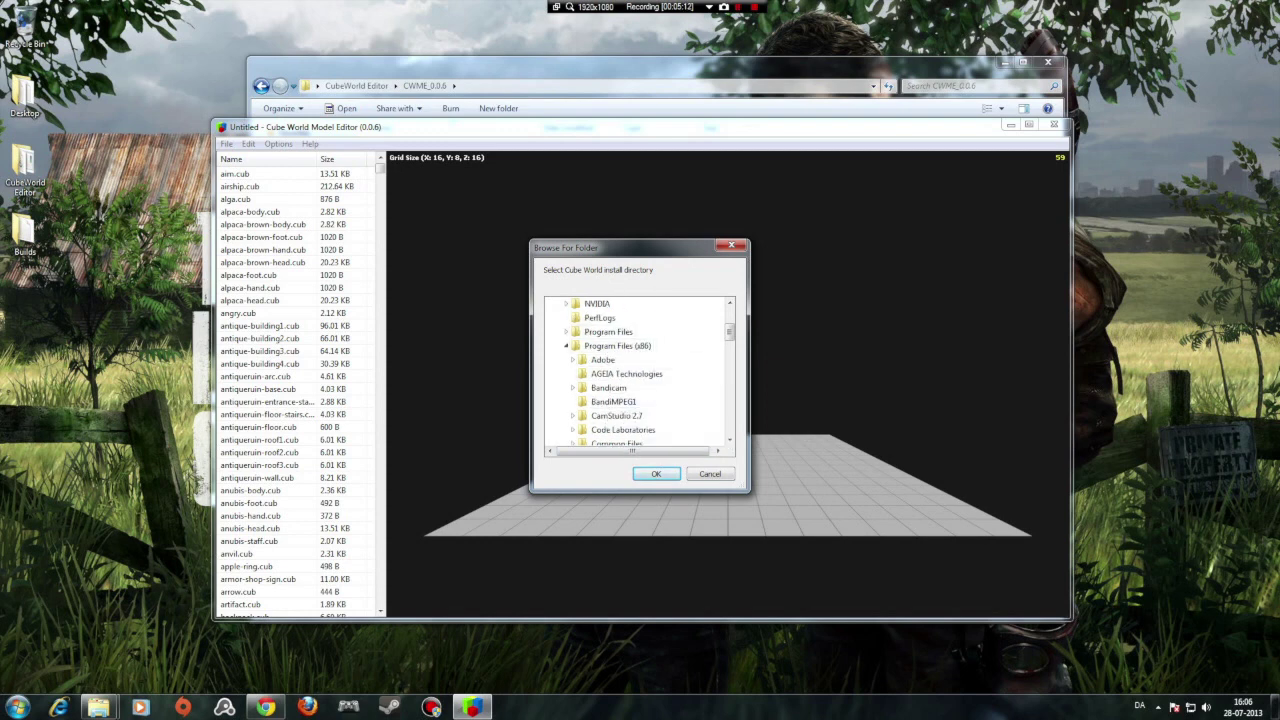
scroll(615, 416, down, 1)
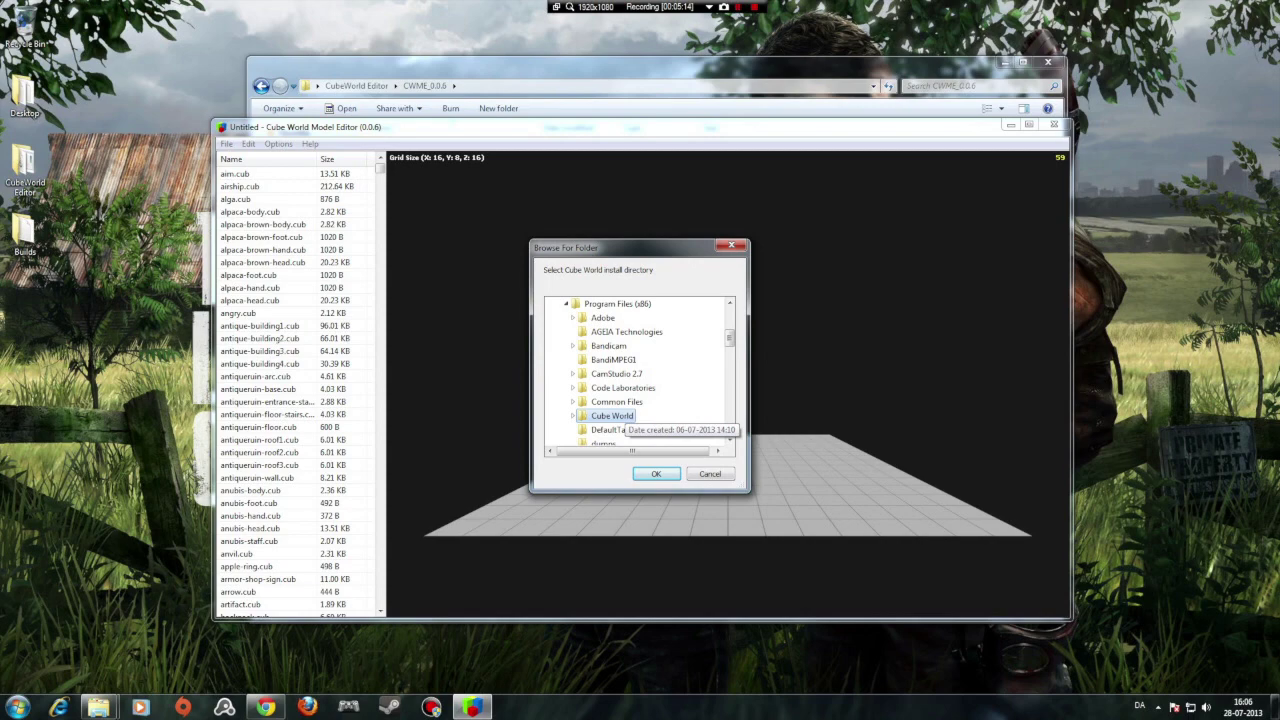
click(615, 416)
click(656, 473)
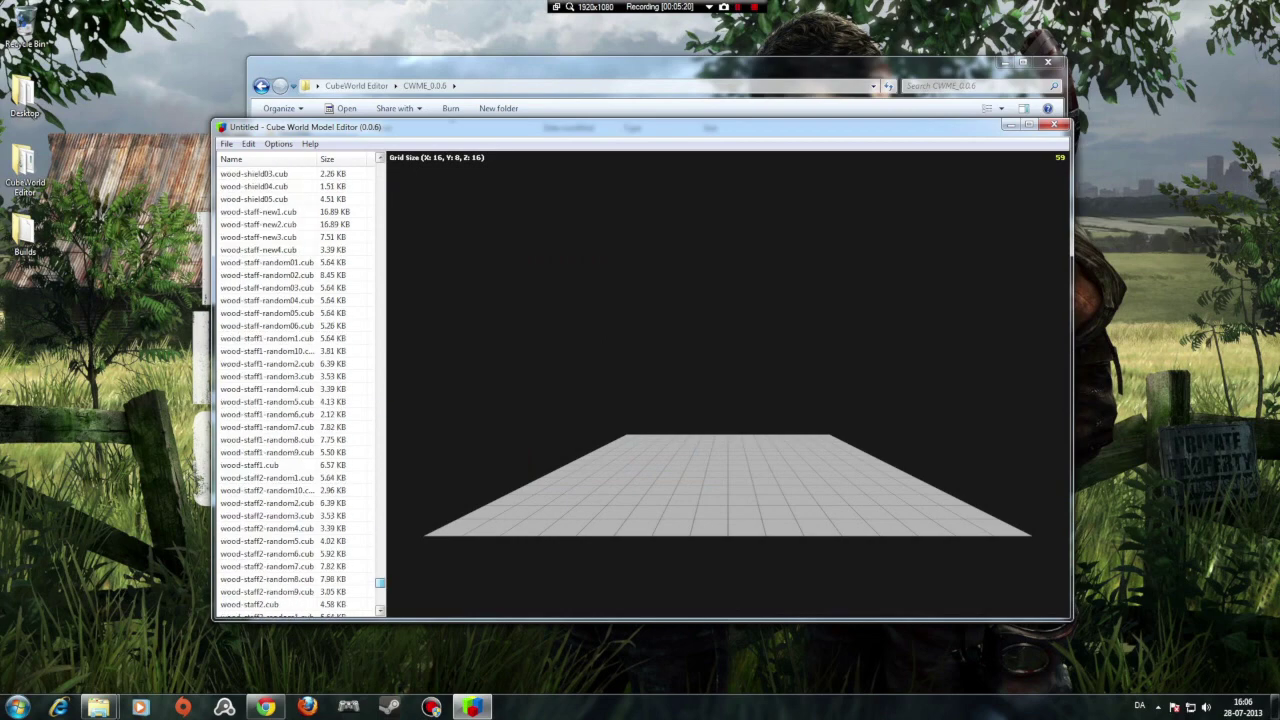
Launch AssetBrowser from the CubeWorld Editor folder and allow it to run despite the unverified publisher.
drag(420, 127, 575, 115)
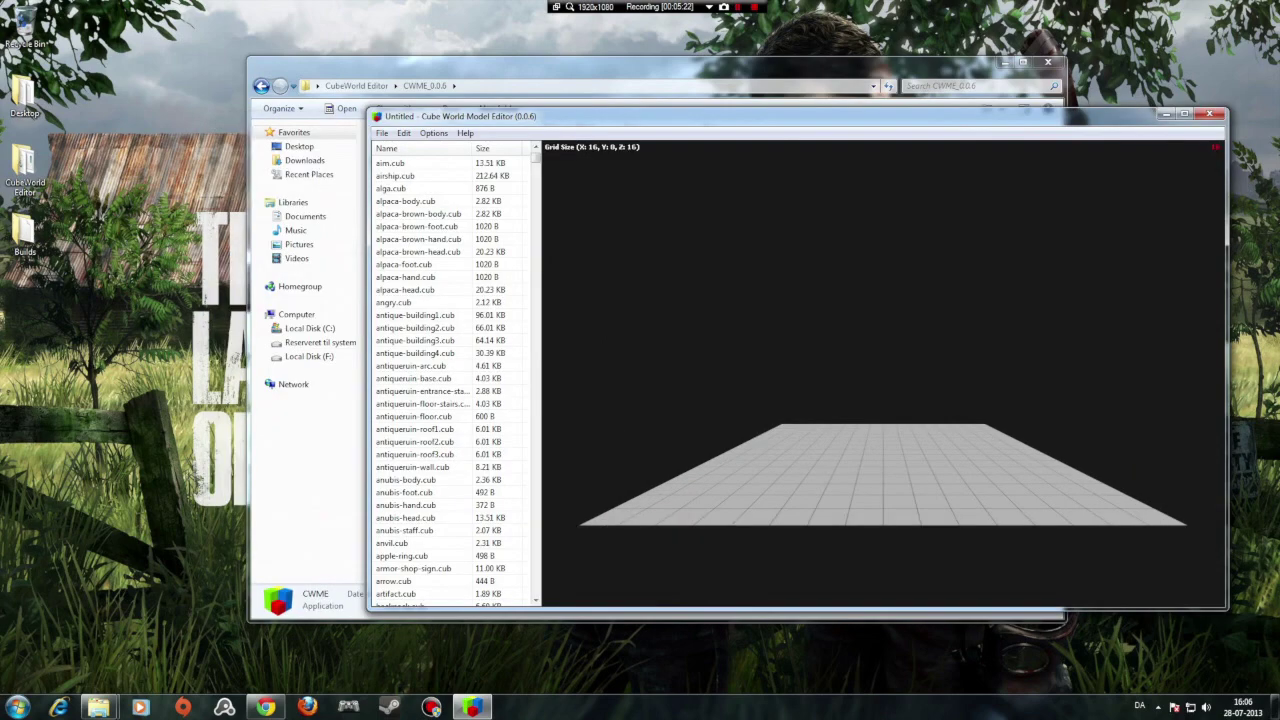
drag(560, 65, 514, 83)
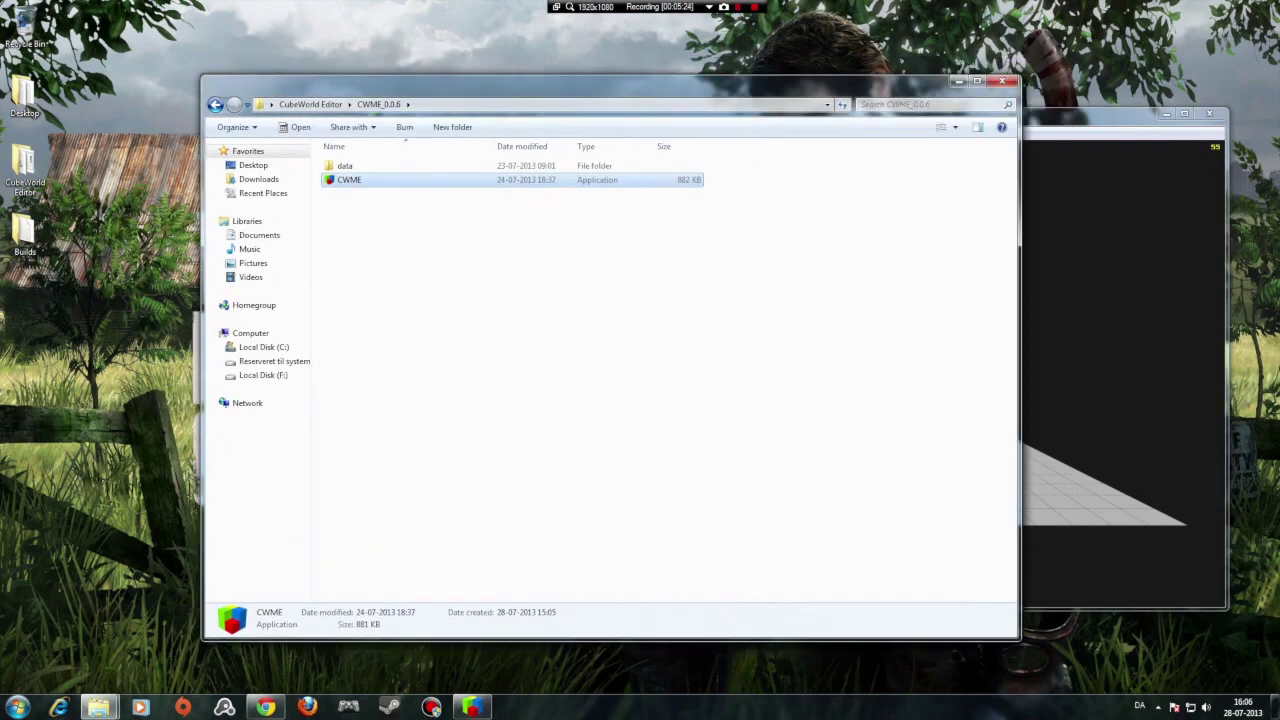
click(215, 104)
click(376, 180)
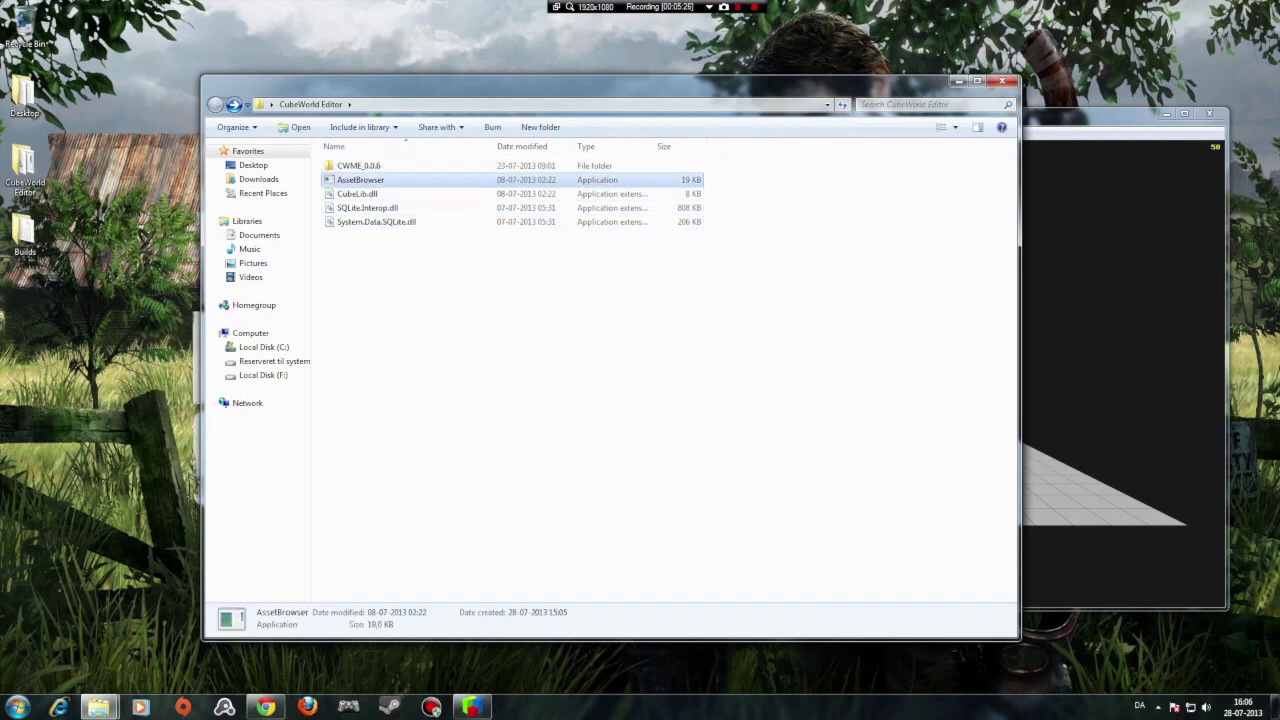
double_click(376, 180)
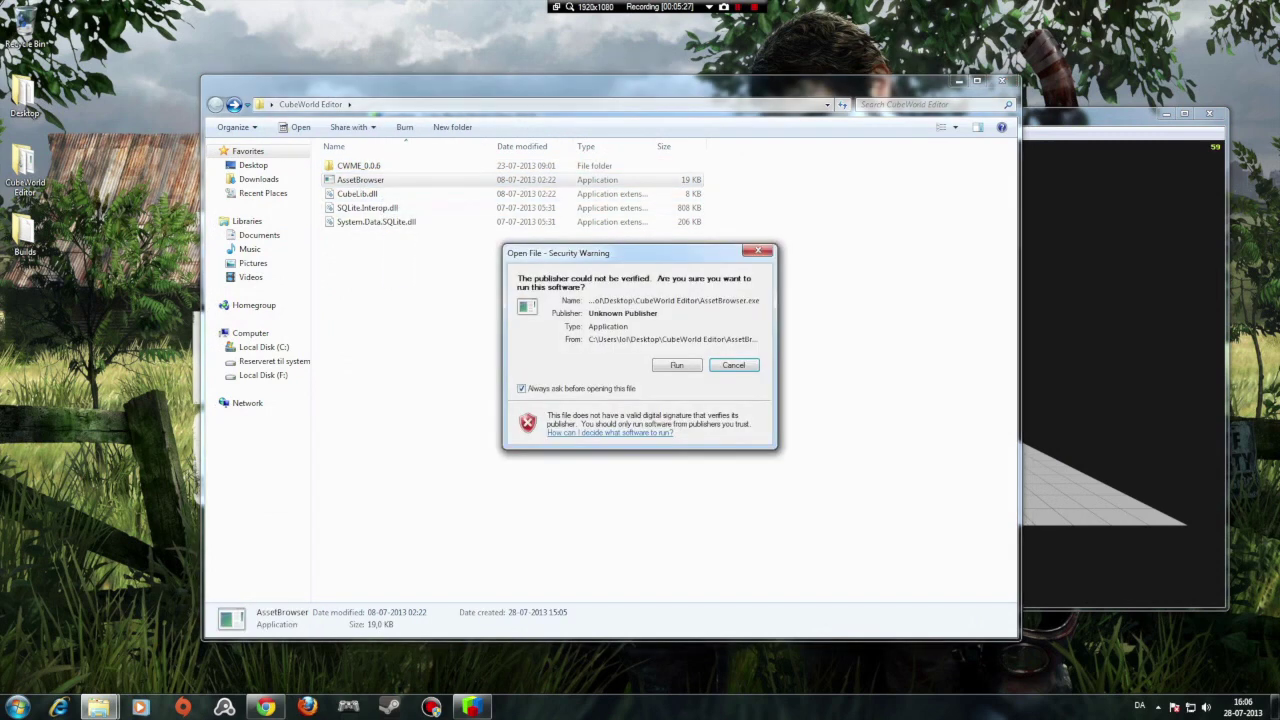
click(676, 365)
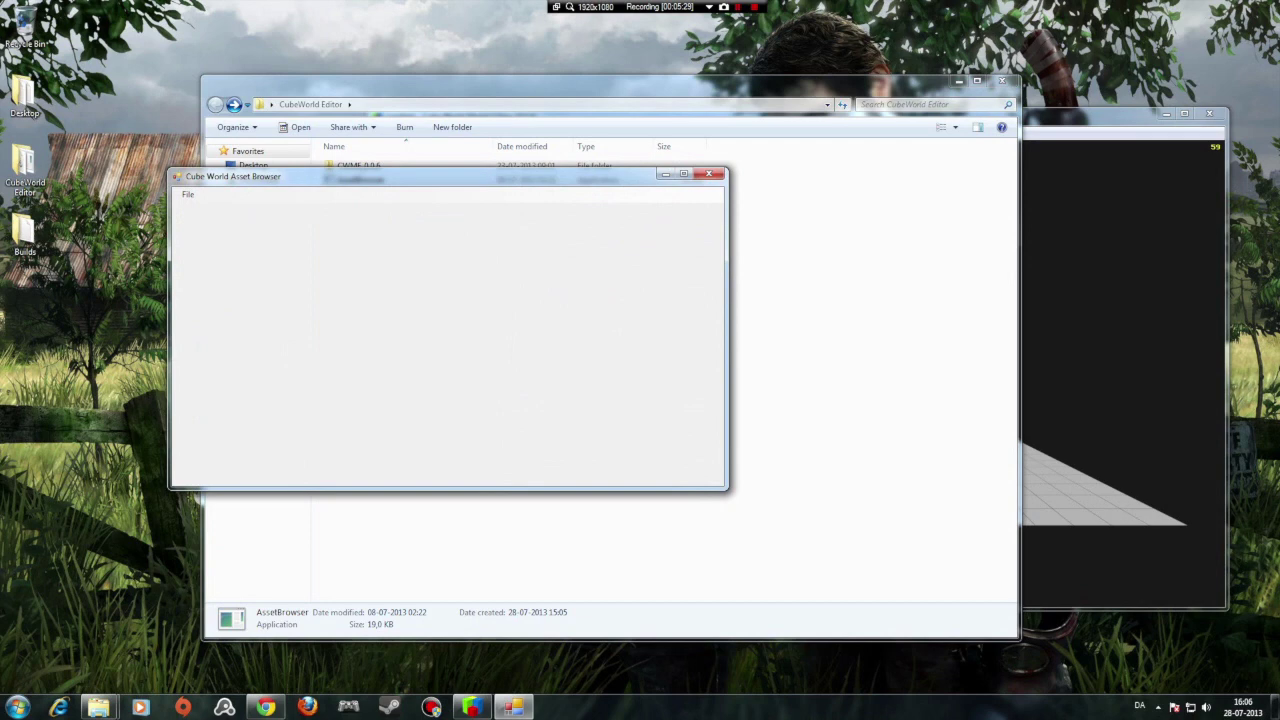
Open the Cube World install directory in the Asset Browser and list the assets of data1.
drag(267, 176, 287, 140)
click(208, 158)
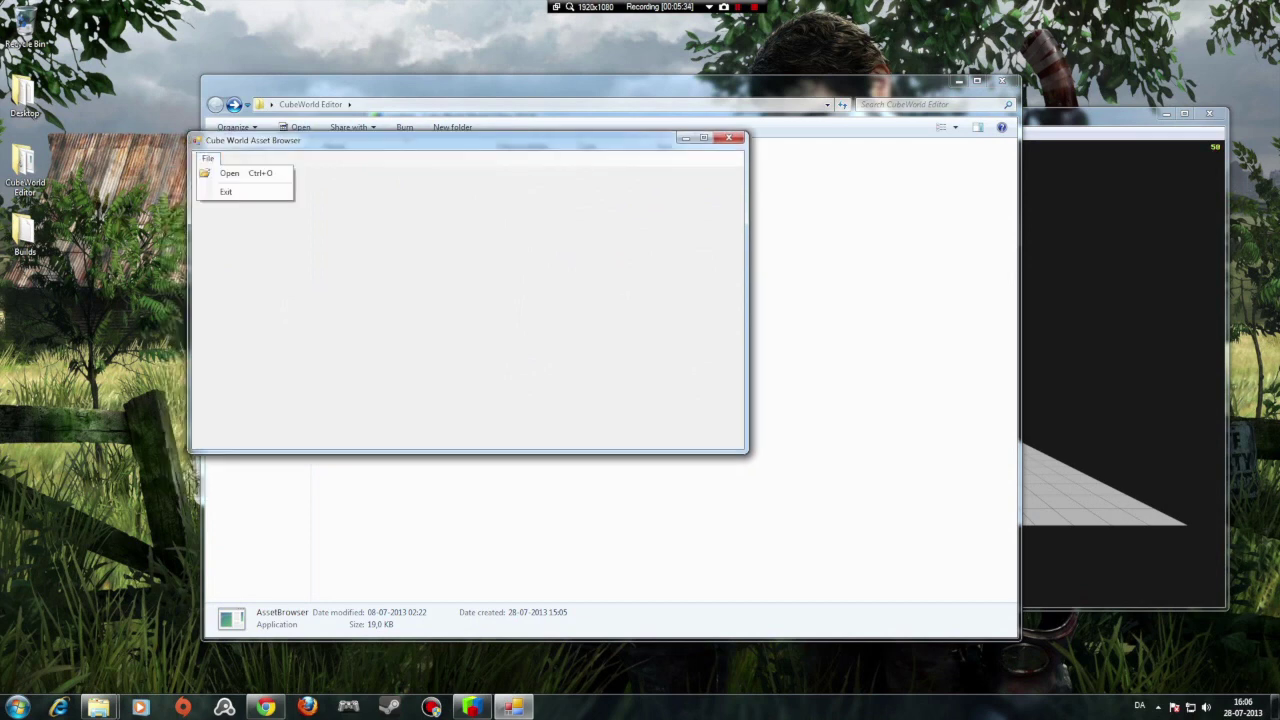
click(229, 173)
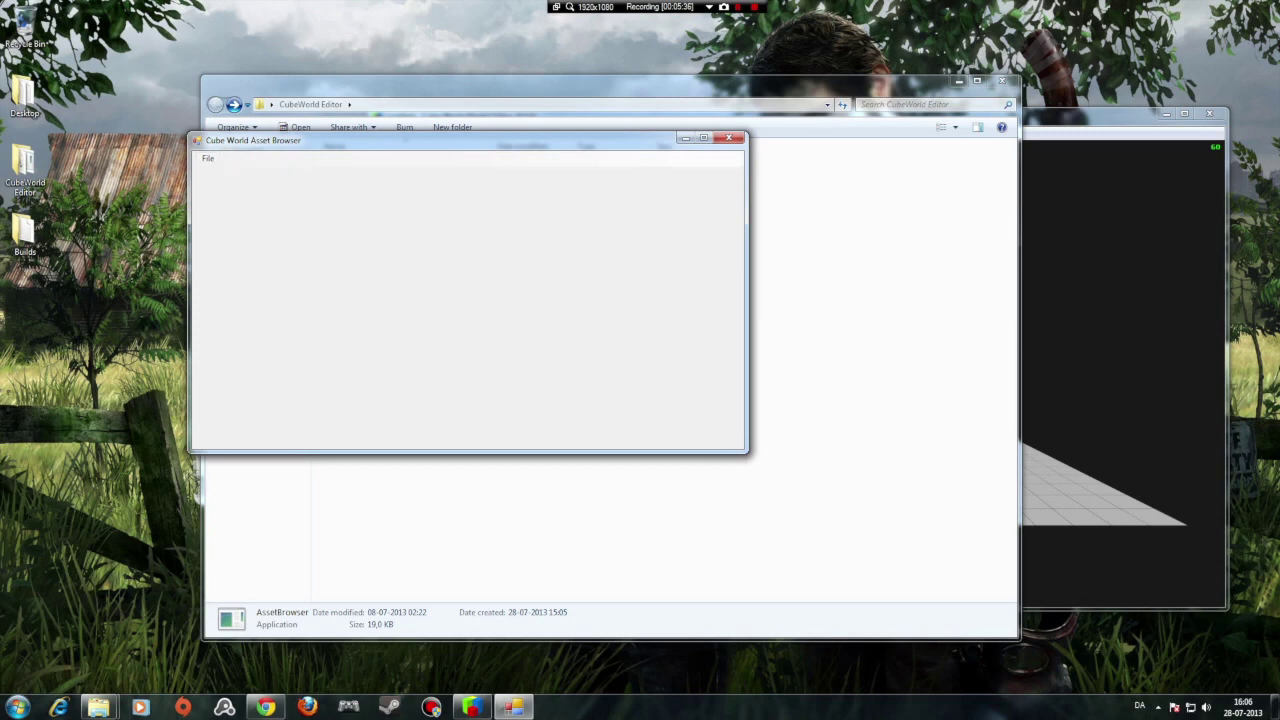
drag(730, 332, 730, 339)
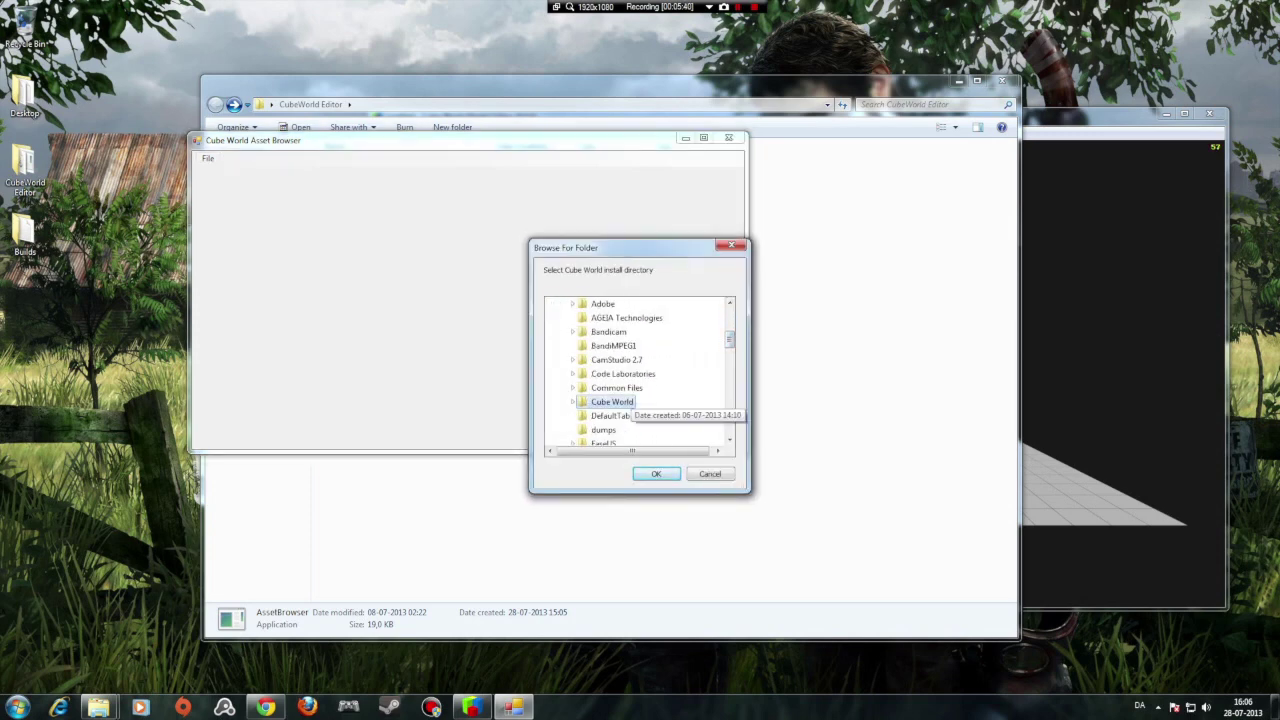
click(656, 473)
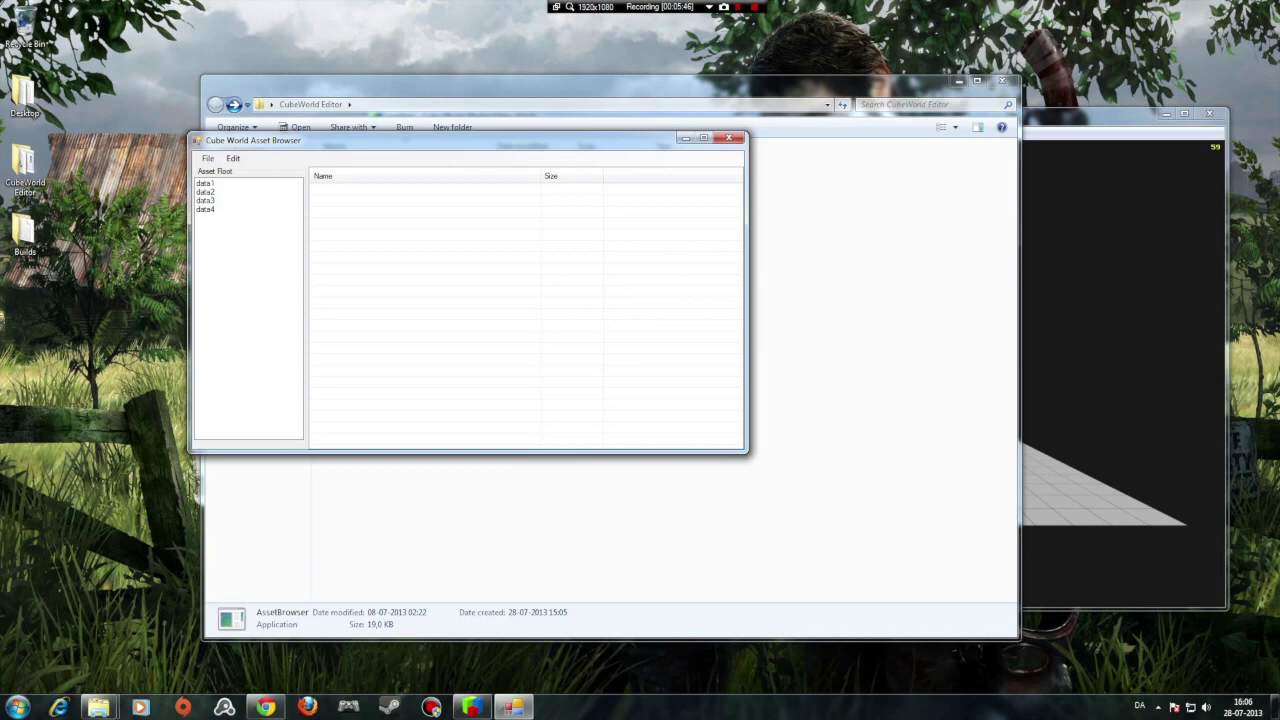
click(206, 184)
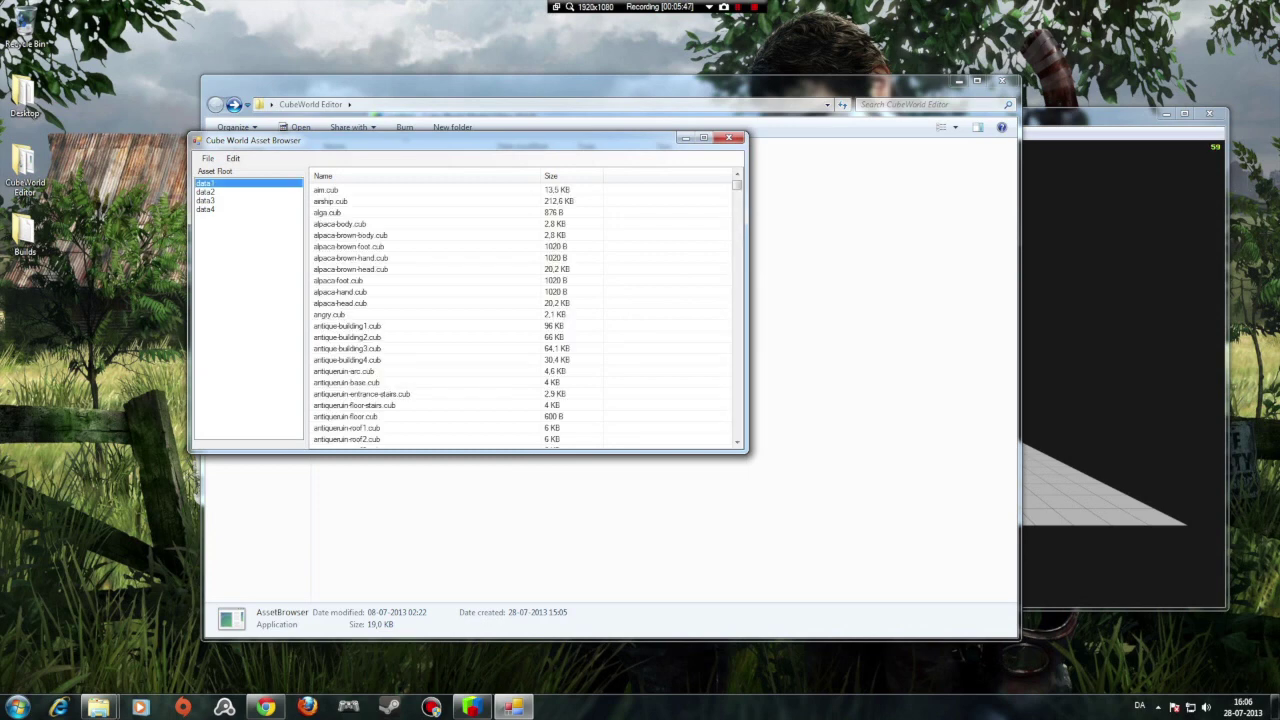
Compare the Asset Browser's file list with the Cube World Model Editor's, and maximize the Model Editor window.
drag(430, 141, 336, 194)
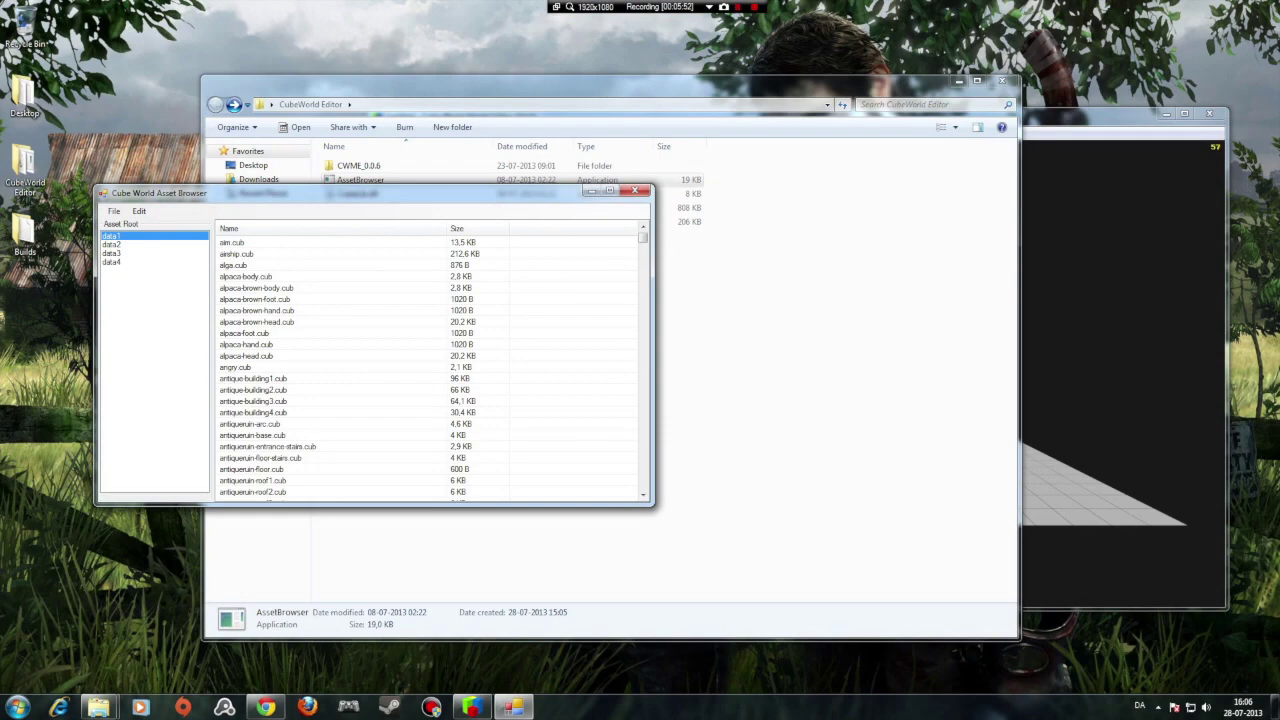
click(472, 707)
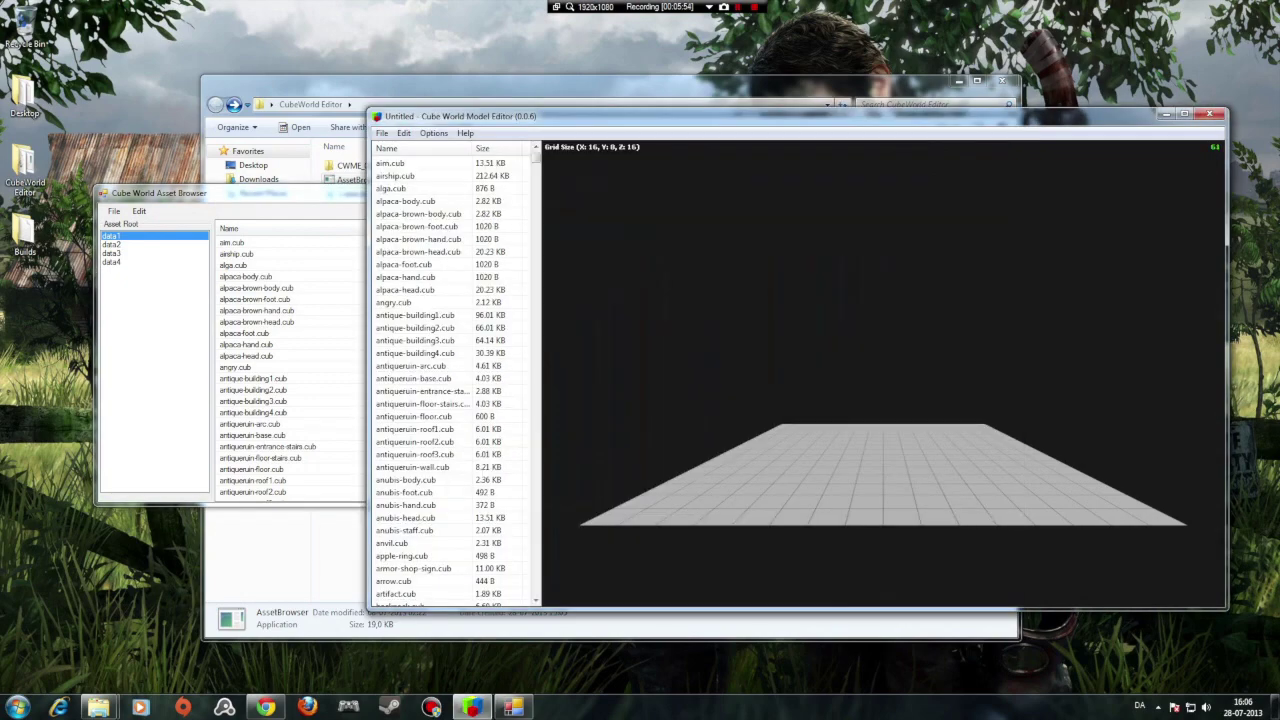
mouse_move(640, 116)
mouse_down()
mouse_move(680, 106)
mouse_move(627, 94)
mouse_up()
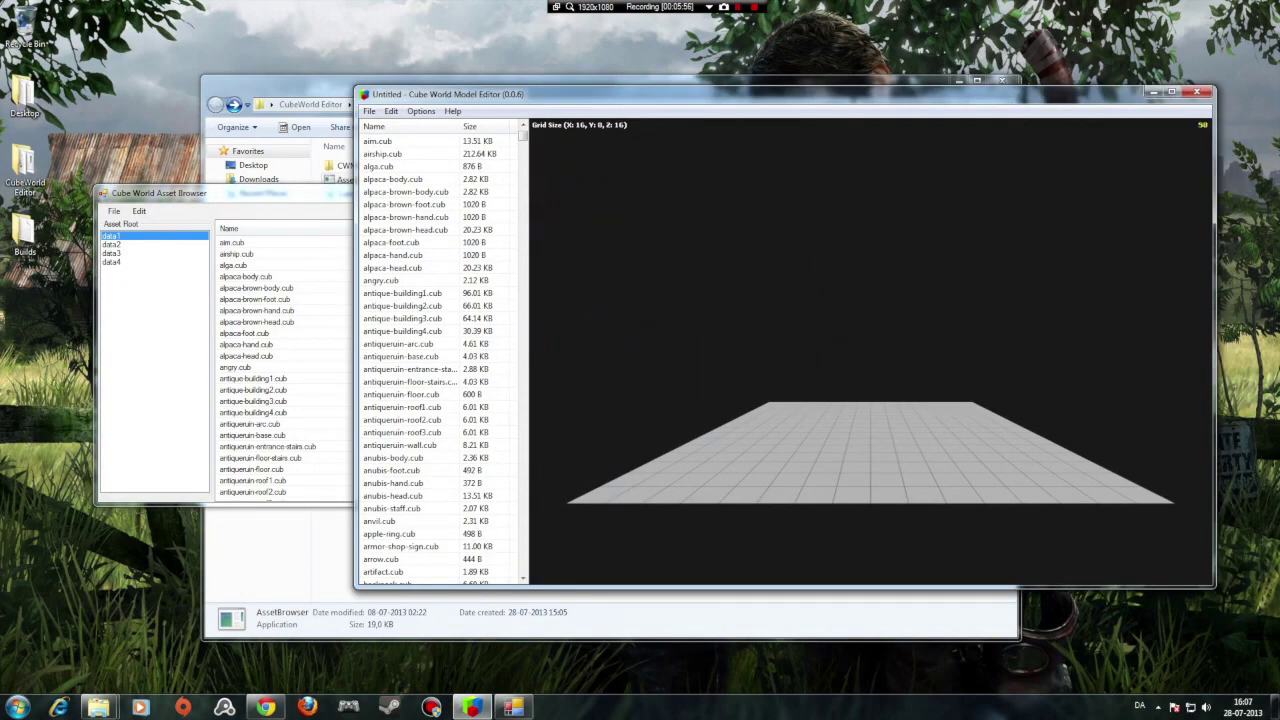
click(514, 707)
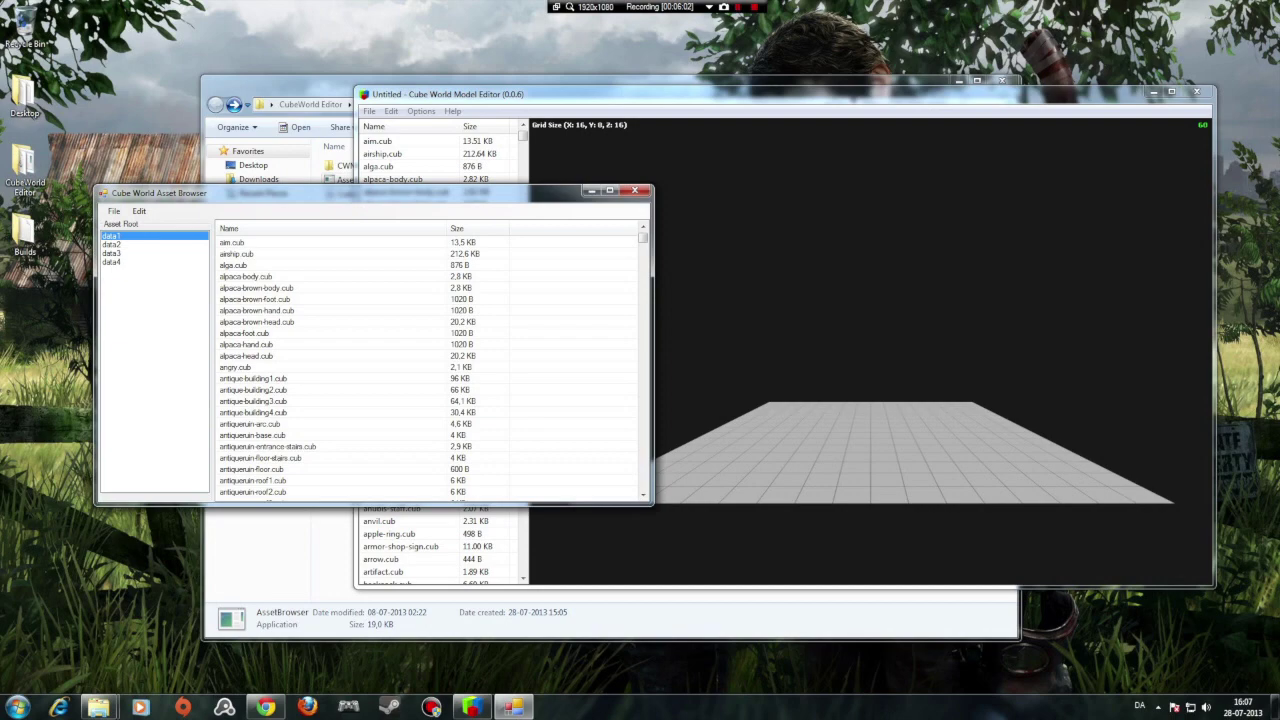
key(alt+Tab)
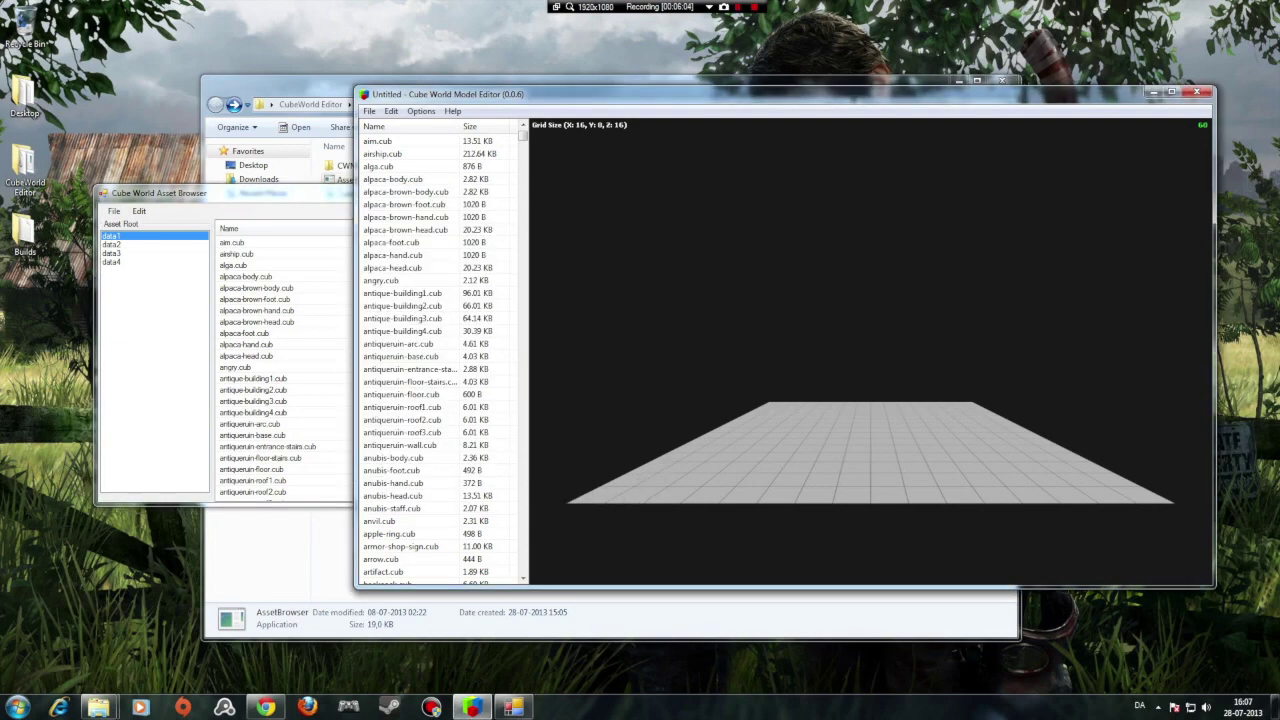
drag(700, 94, 521, 87)
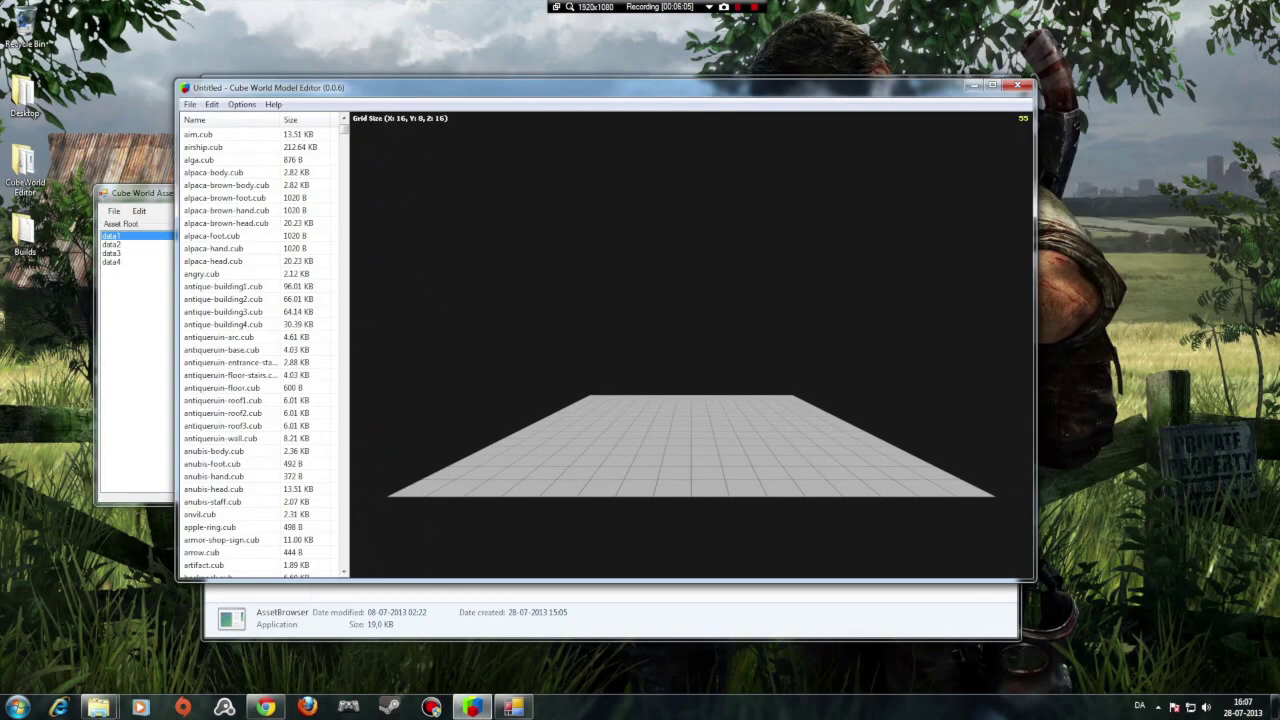
click(640, 622)
key(alt+Tab)
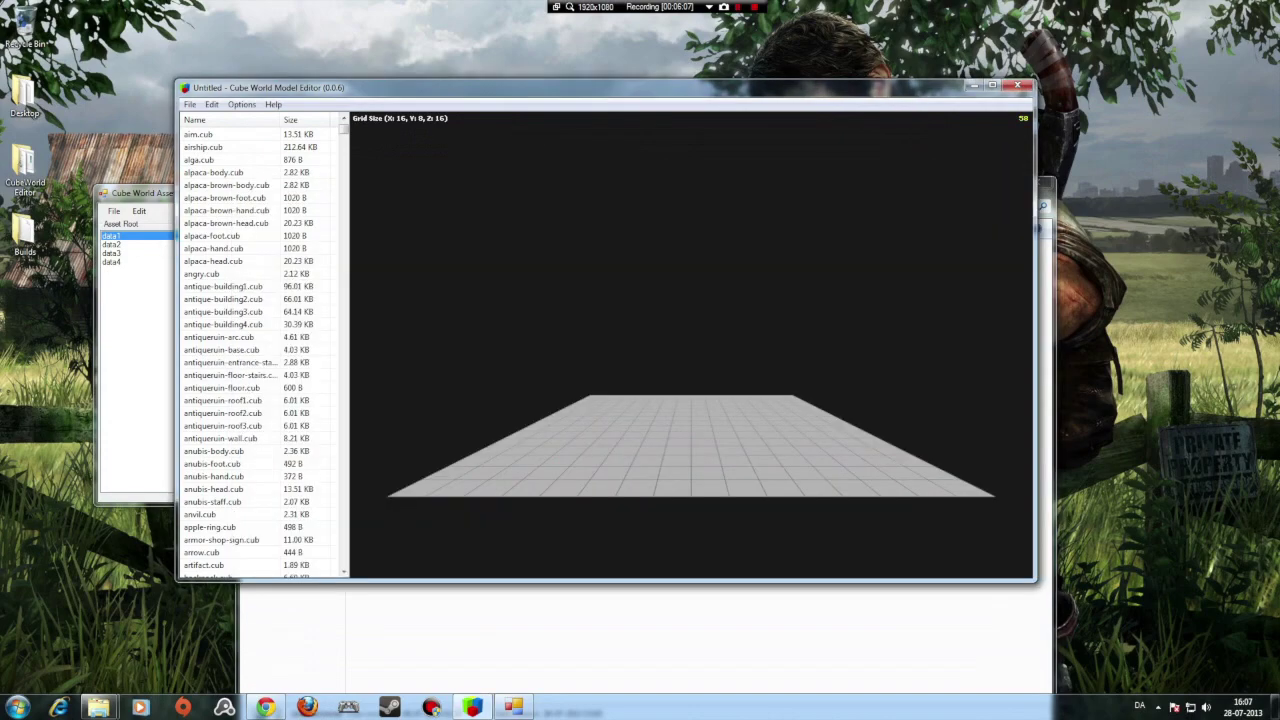
click(1005, 52)
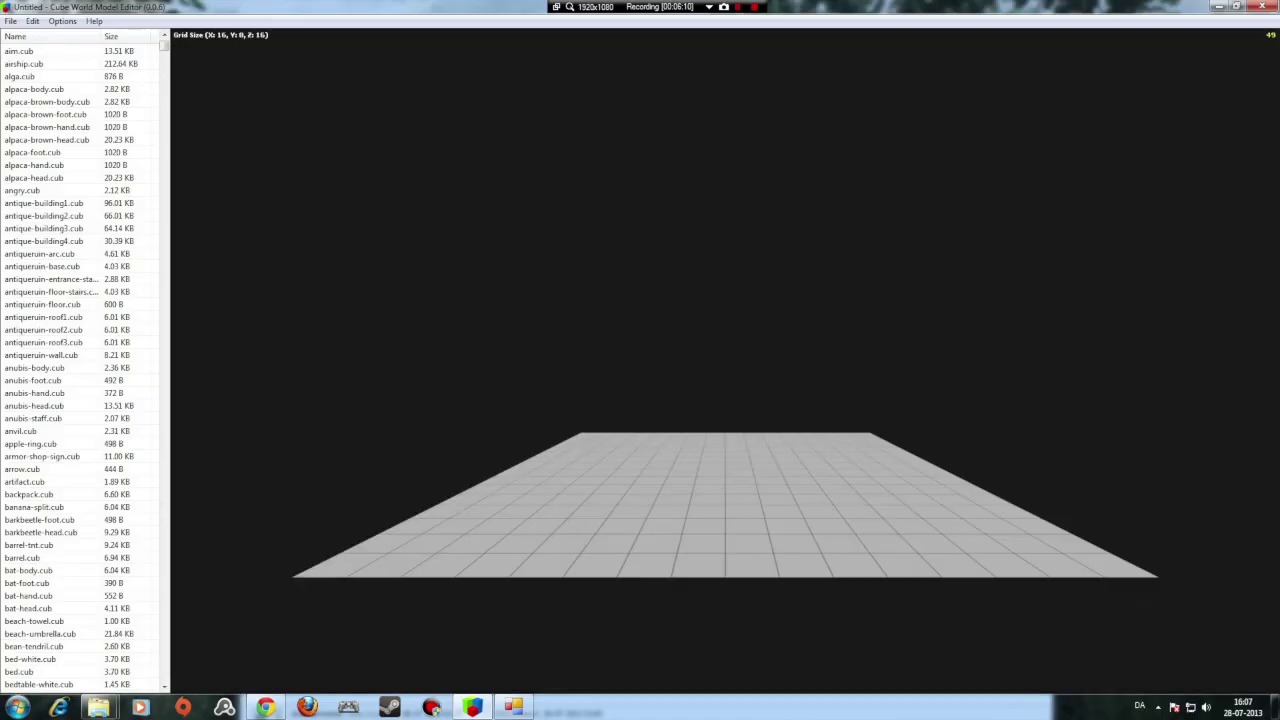
Open the alpaca-body.cub model and examine it from a raised corner angle.
middle_drag(725, 400, 733, 432)
scroll(725, 400, down, 2)
scroll(725, 400, up, 2)
click(50, 89)
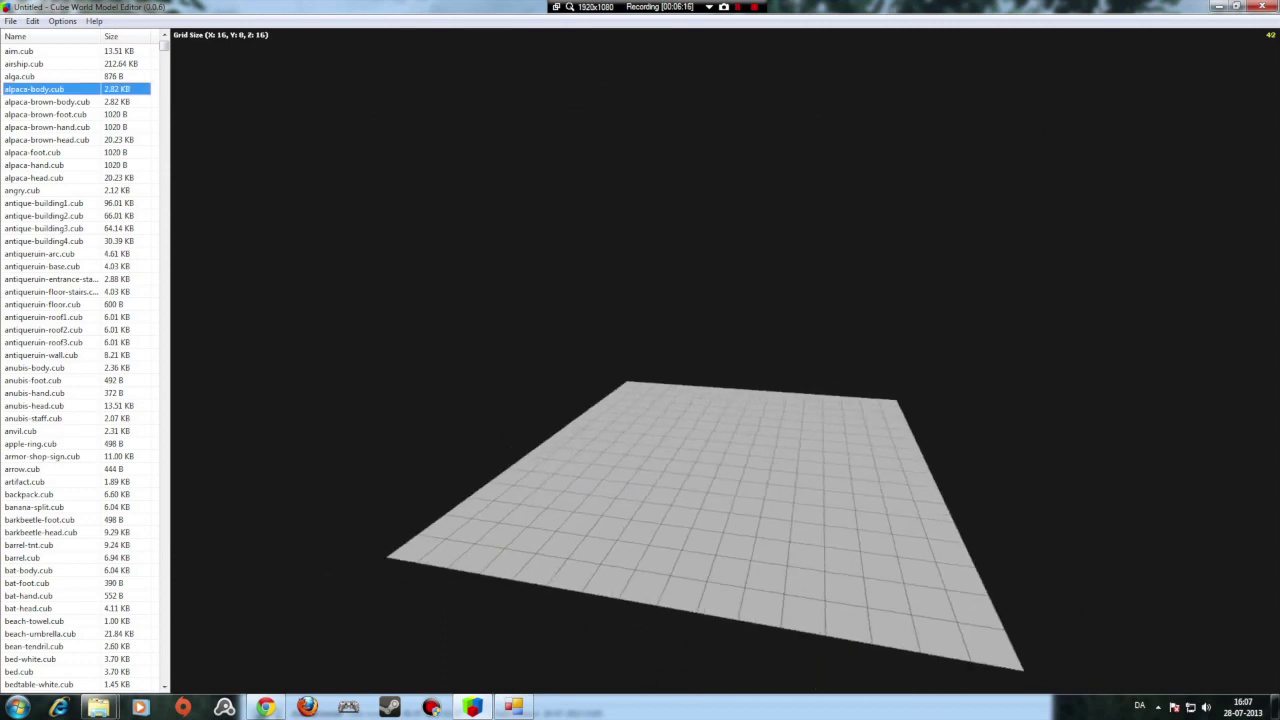
double_click(50, 89)
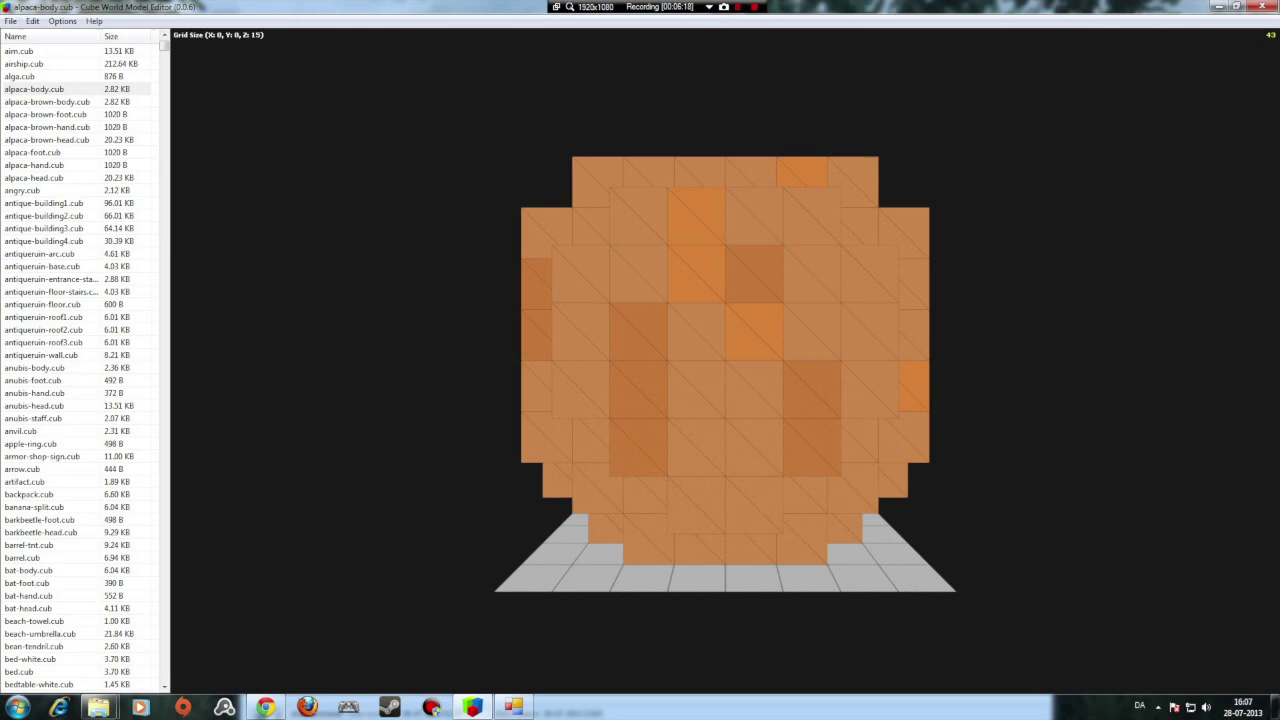
middle_drag(812, 274, 723, 306)
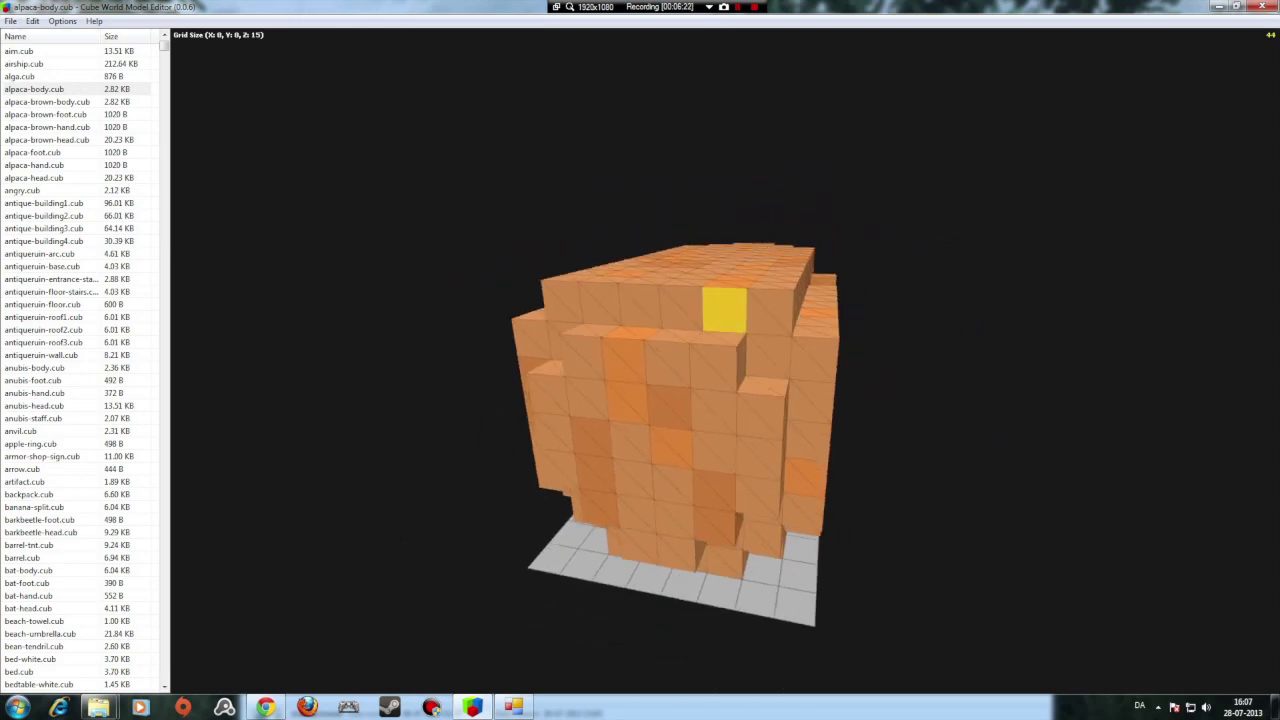
middle_drag(814, 358, 780, 358)
scroll(776, 358, down, 3)
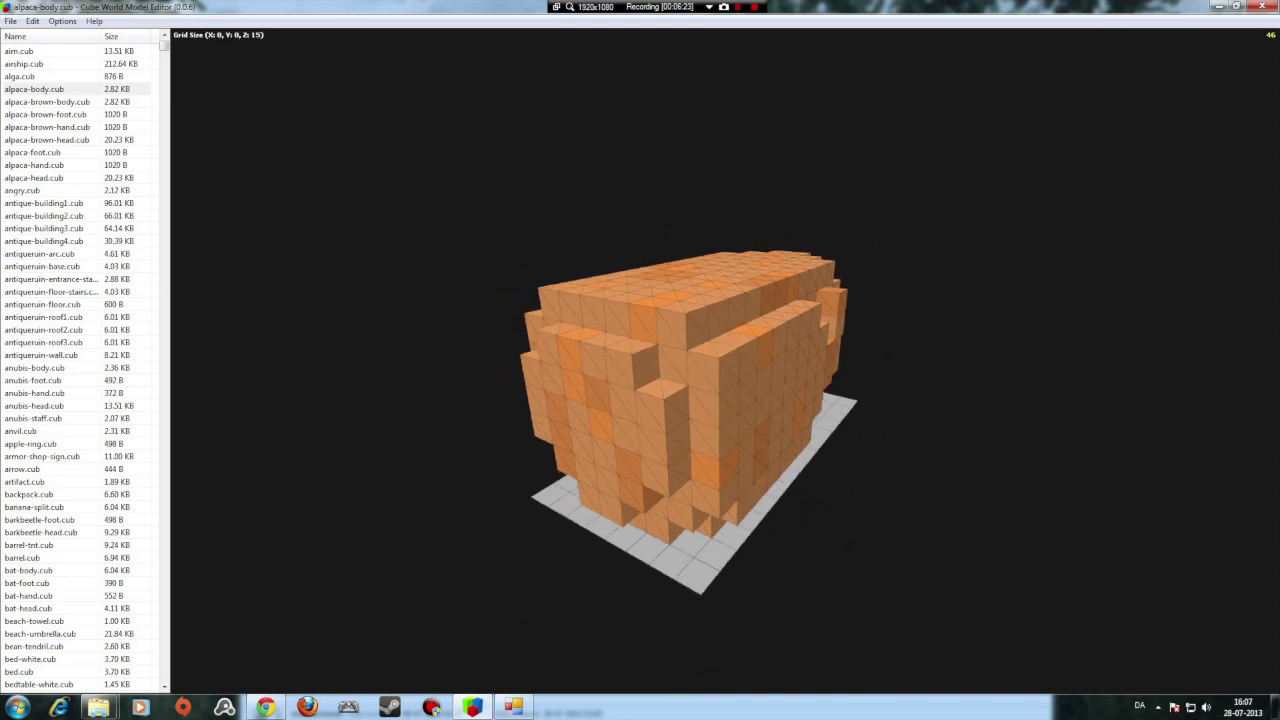
scroll(776, 358, up, 1)
Find frogman-head-f01.cub in the model list, open it and view the head from a raised corner angle.
drag(164, 46, 164, 207)
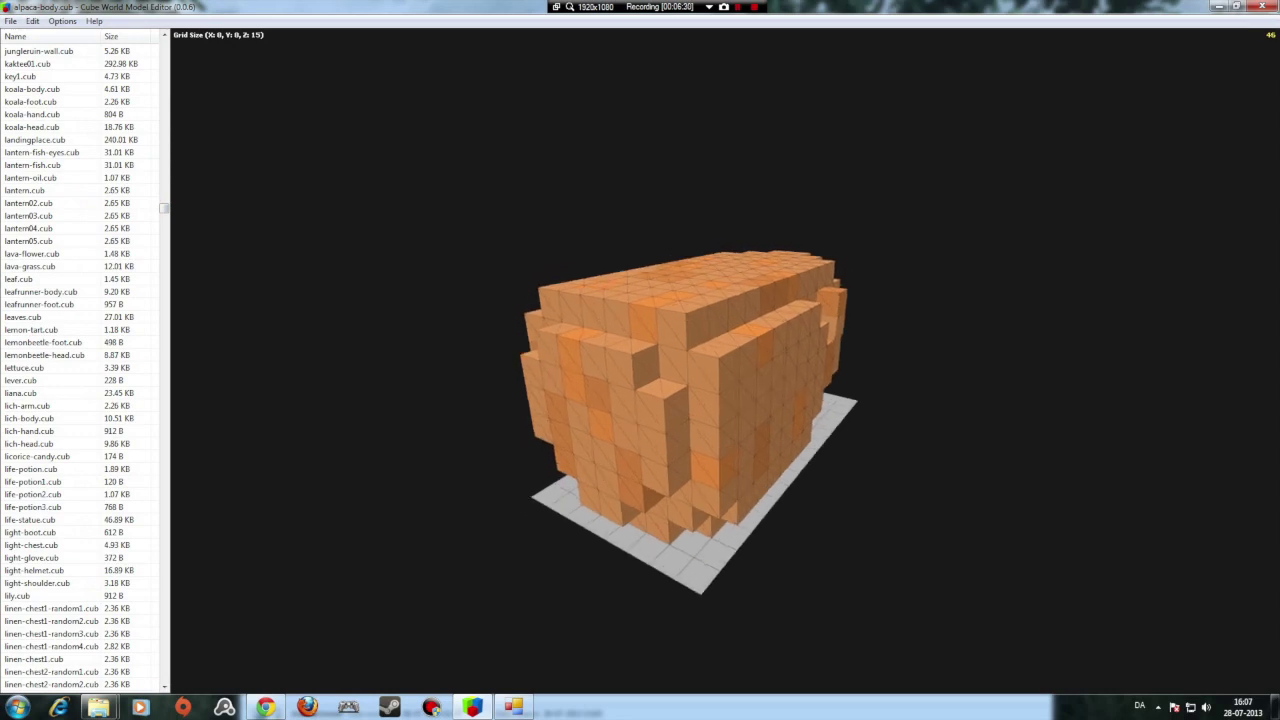
drag(164, 207, 164, 410)
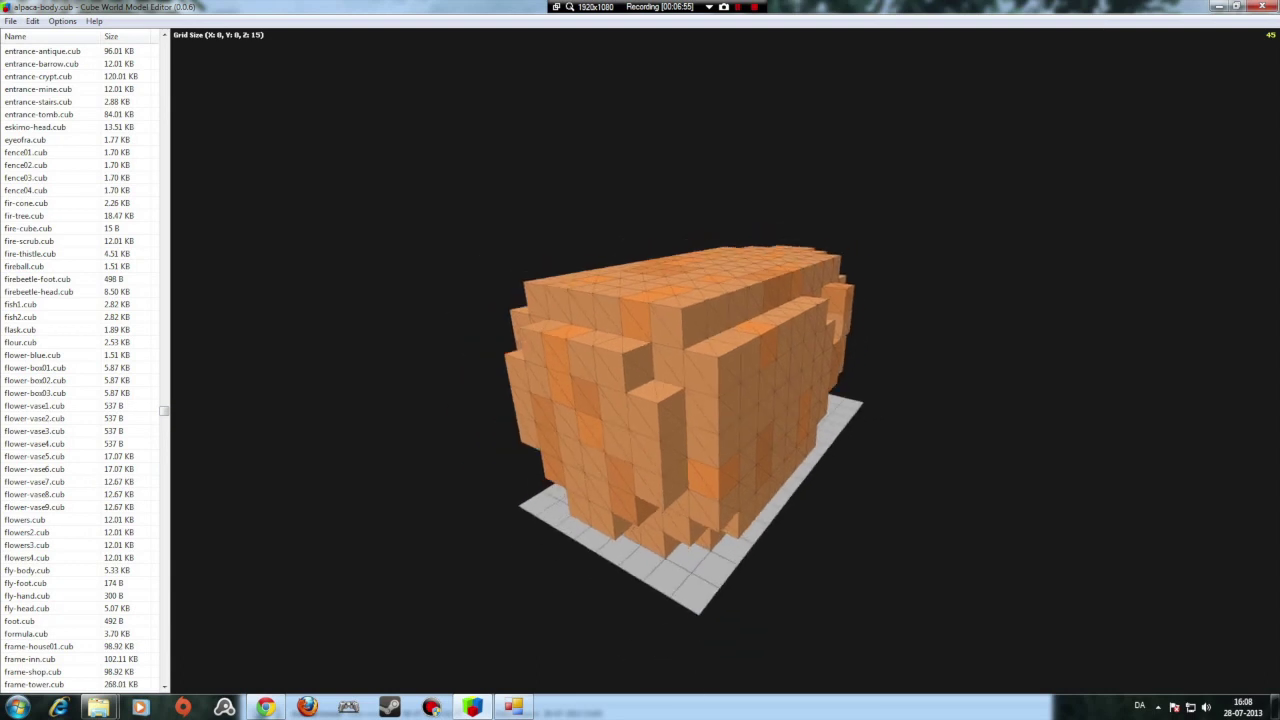
scroll(164, 410, down, 14)
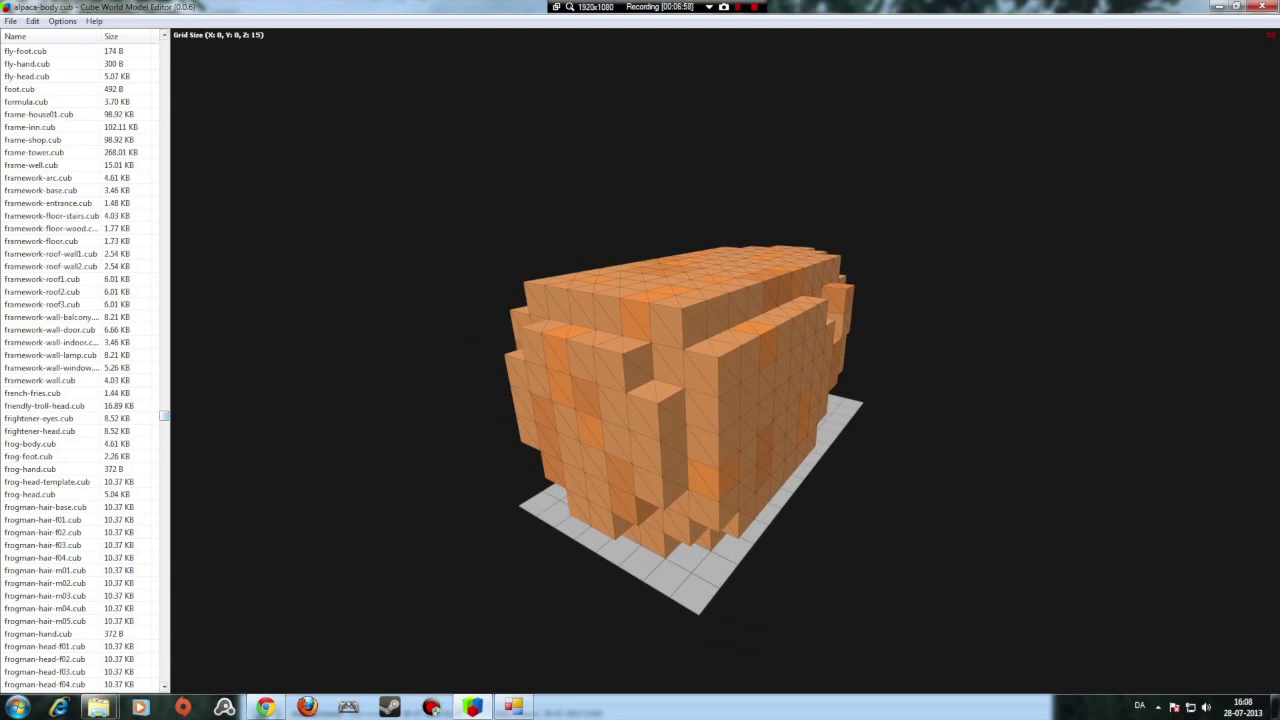
click(60, 646)
scroll(60, 646, down, 3)
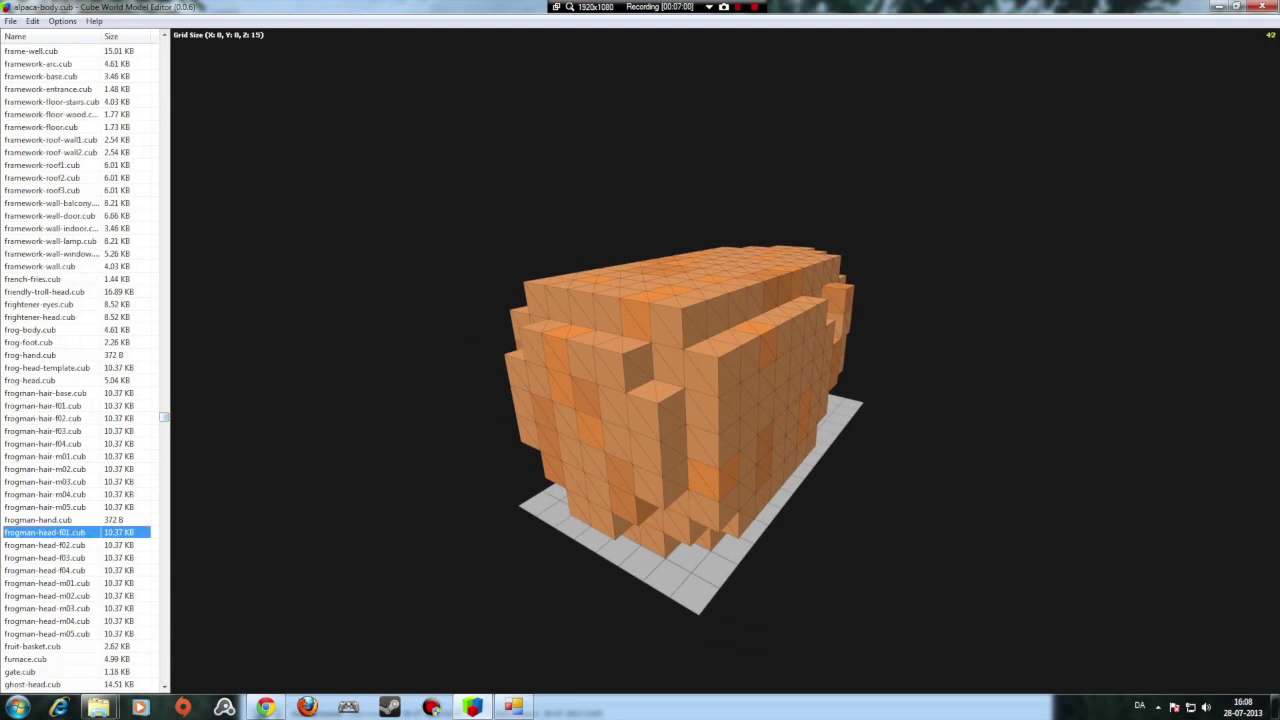
click(76, 558)
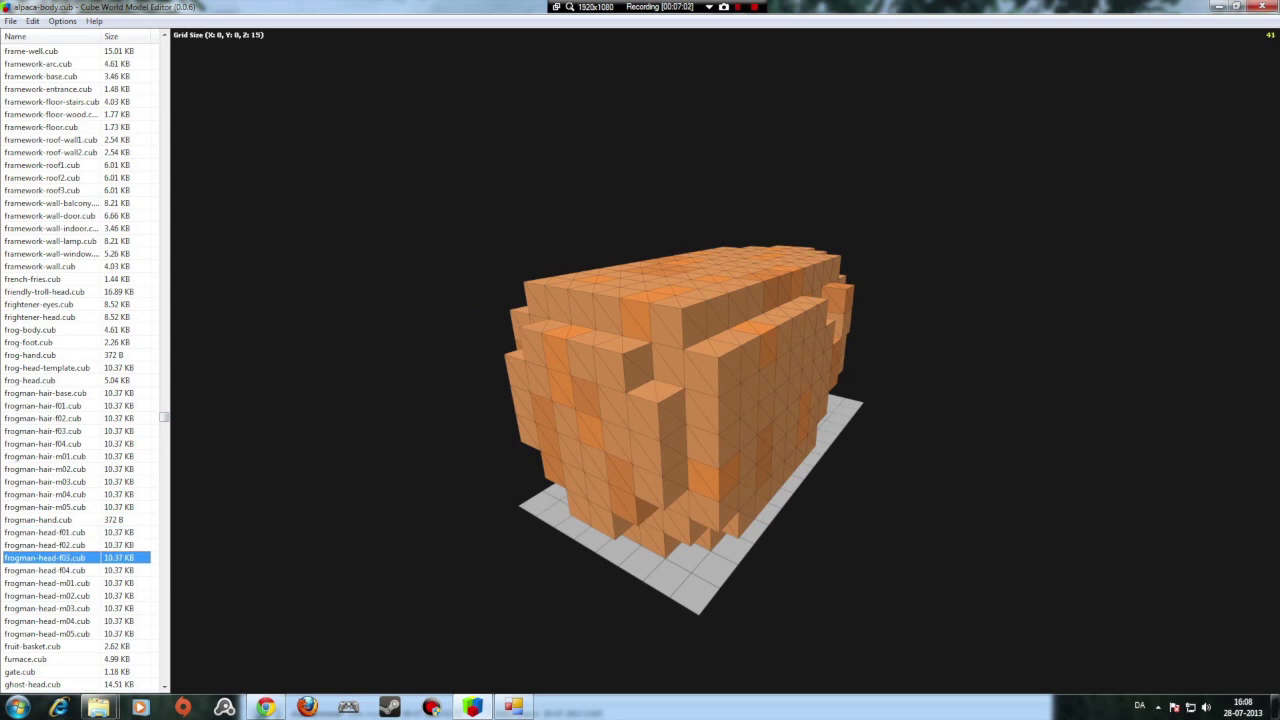
click(72, 533)
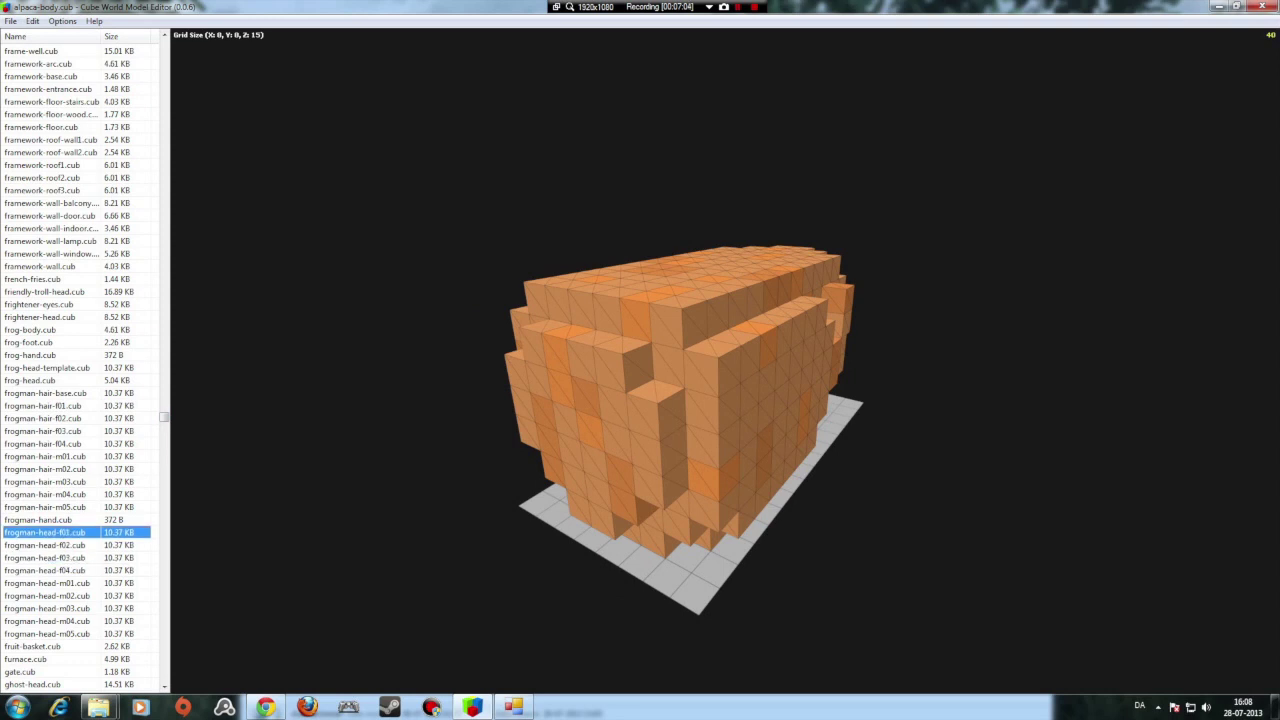
double_click(72, 533)
middle_drag(706, 398, 180, 478)
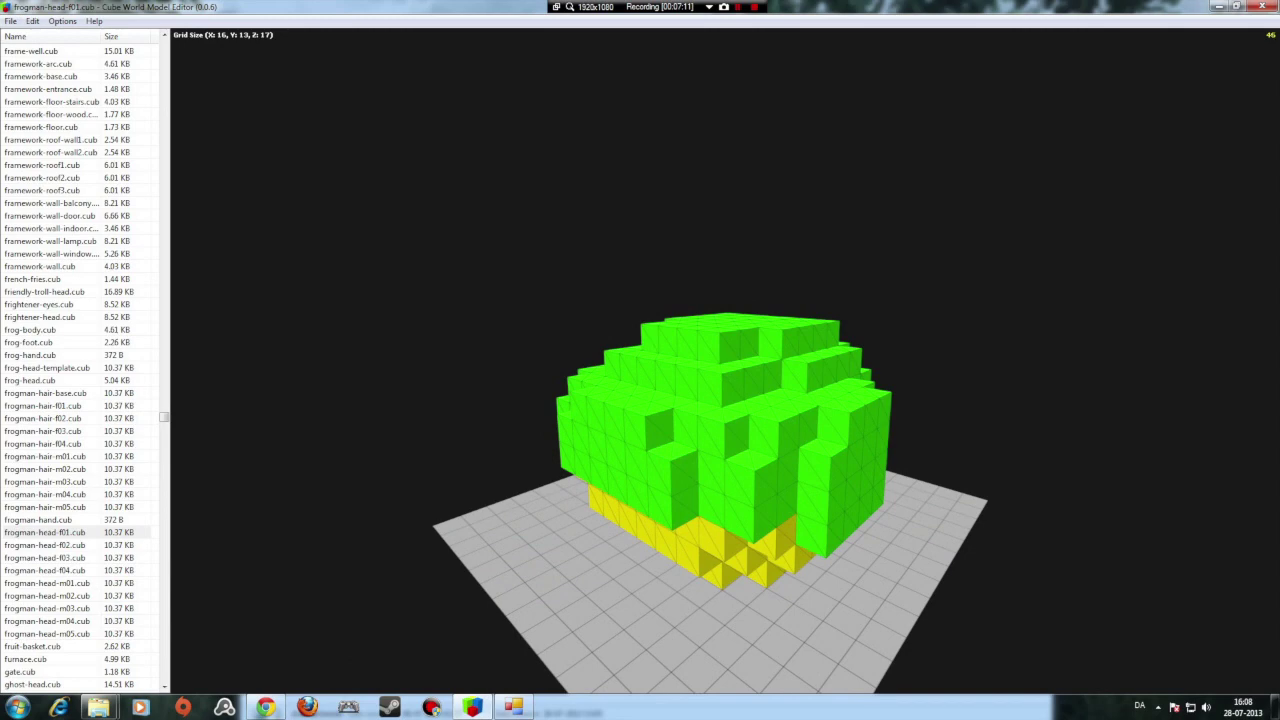
Find undead-head-f02.cub in the model list, open it and turn the skull to show its face.
scroll(724, 450, down, 2)
scroll(724, 450, up, 1)
drag(164, 417, 164, 566)
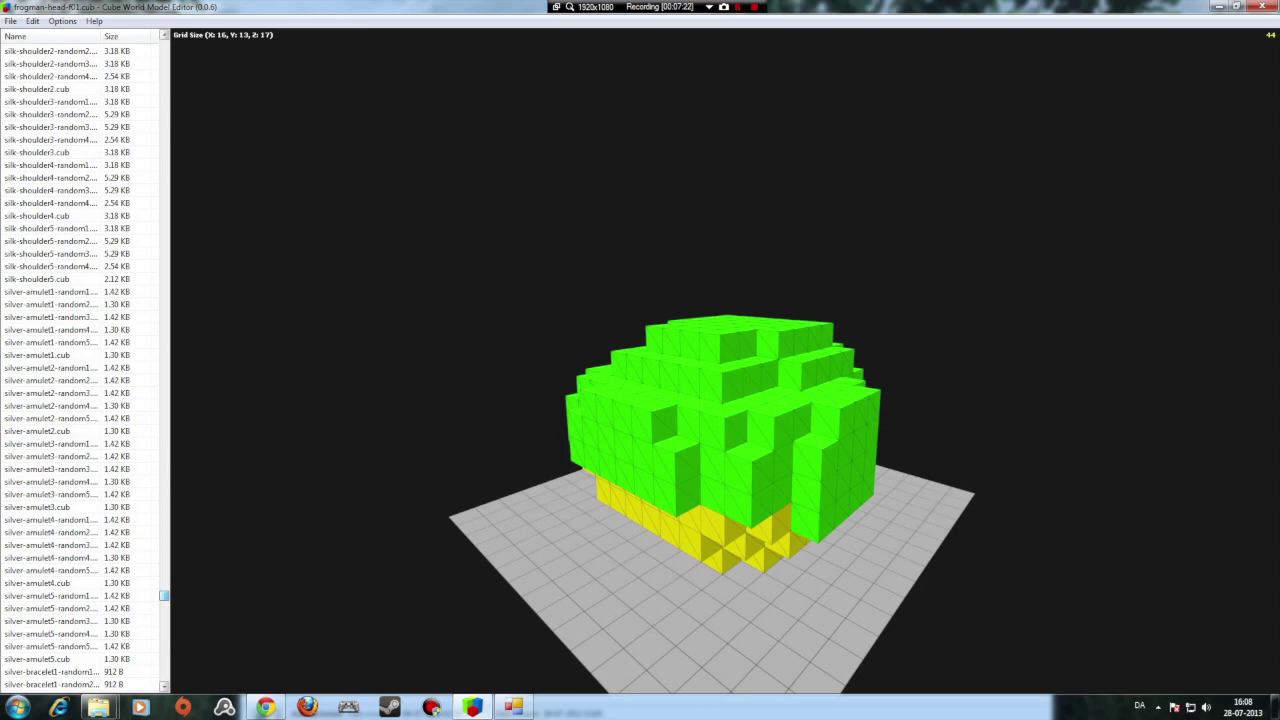
scroll(80, 360, down, 20)
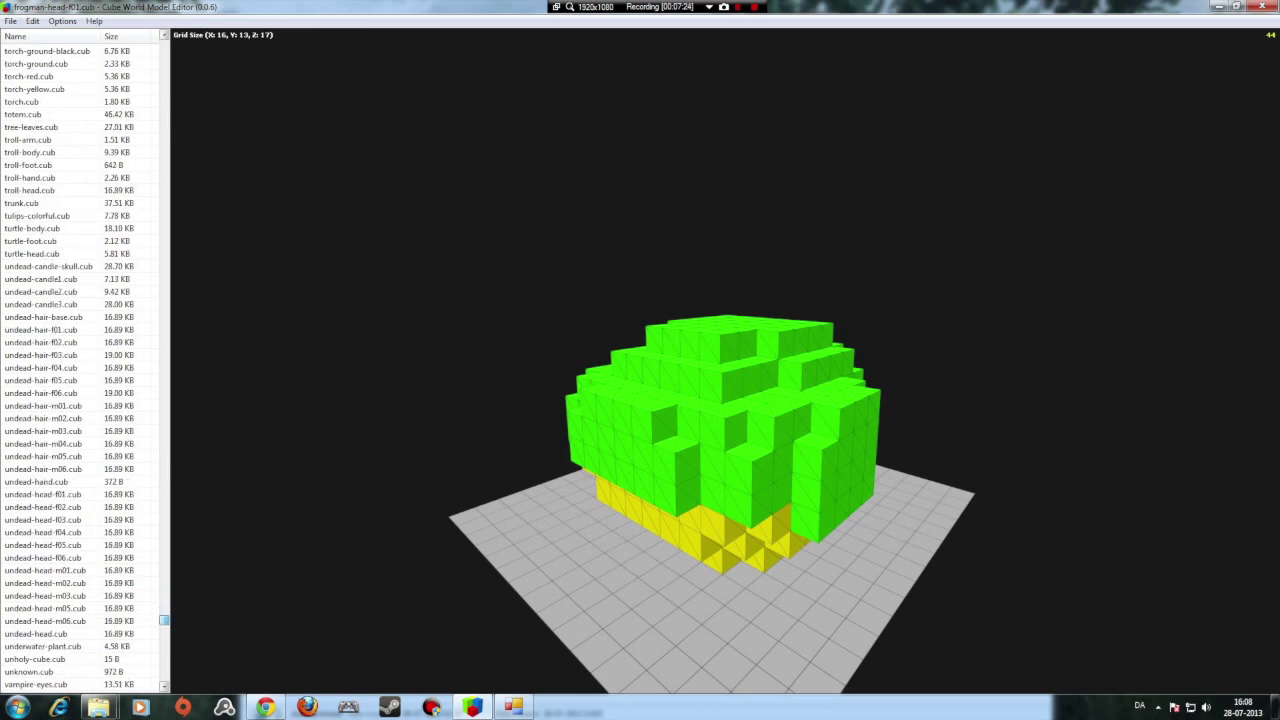
click(45, 583)
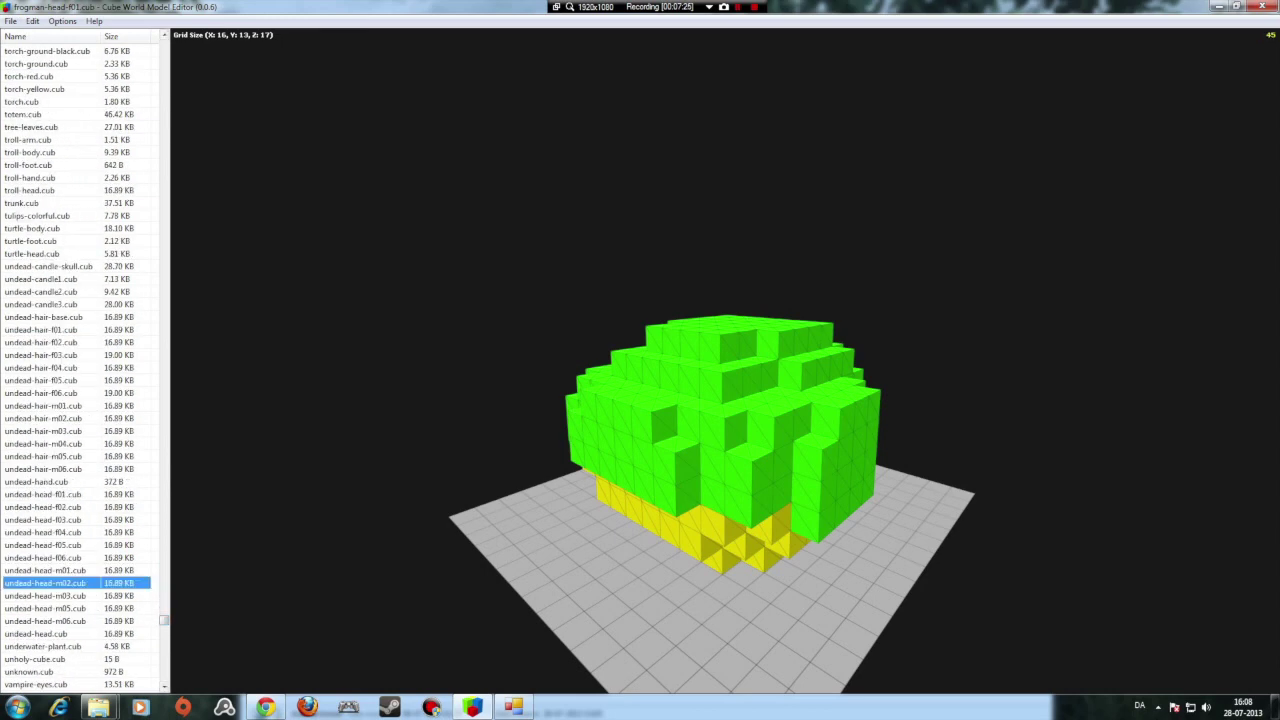
click(45, 558)
click(45, 570)
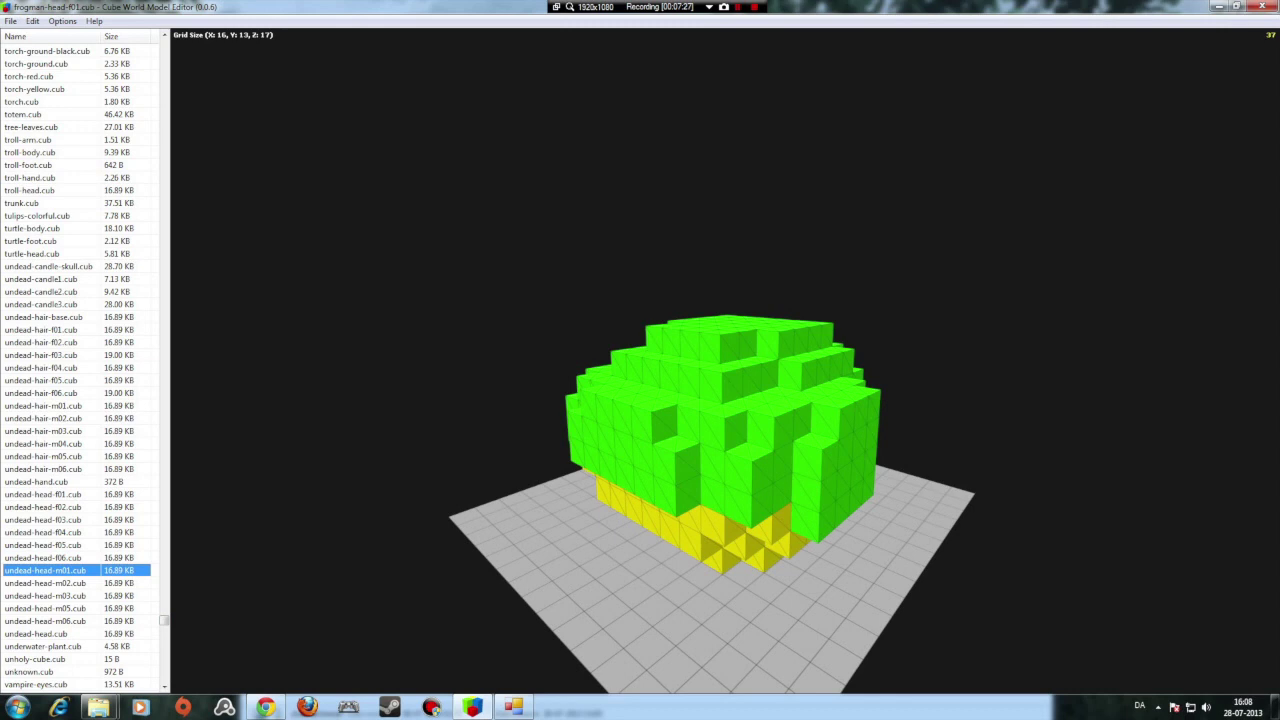
click(43, 494)
click(43, 520)
click(43, 507)
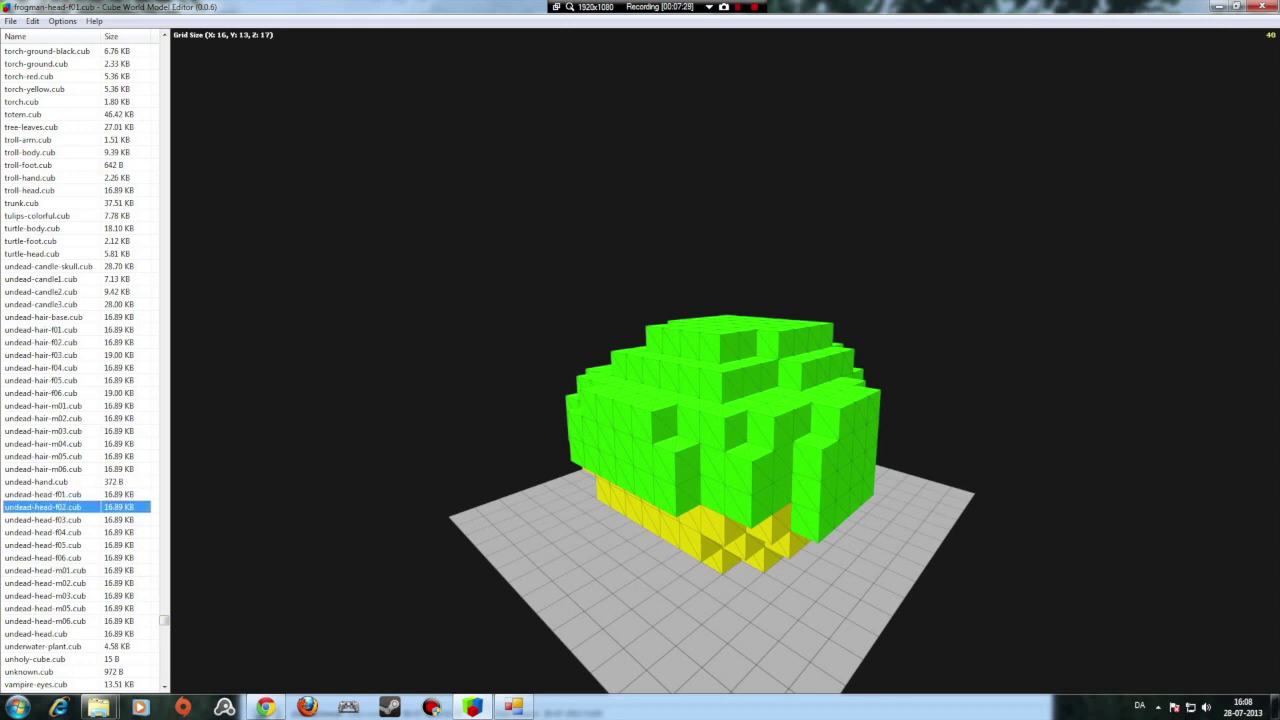
double_click(43, 507)
middle_drag(760, 380, 826, 356)
middle_drag(728, 361, 690, 335)
Hide the wireframe, view the skull without it, and turn the wireframe back on.
click(62, 21)
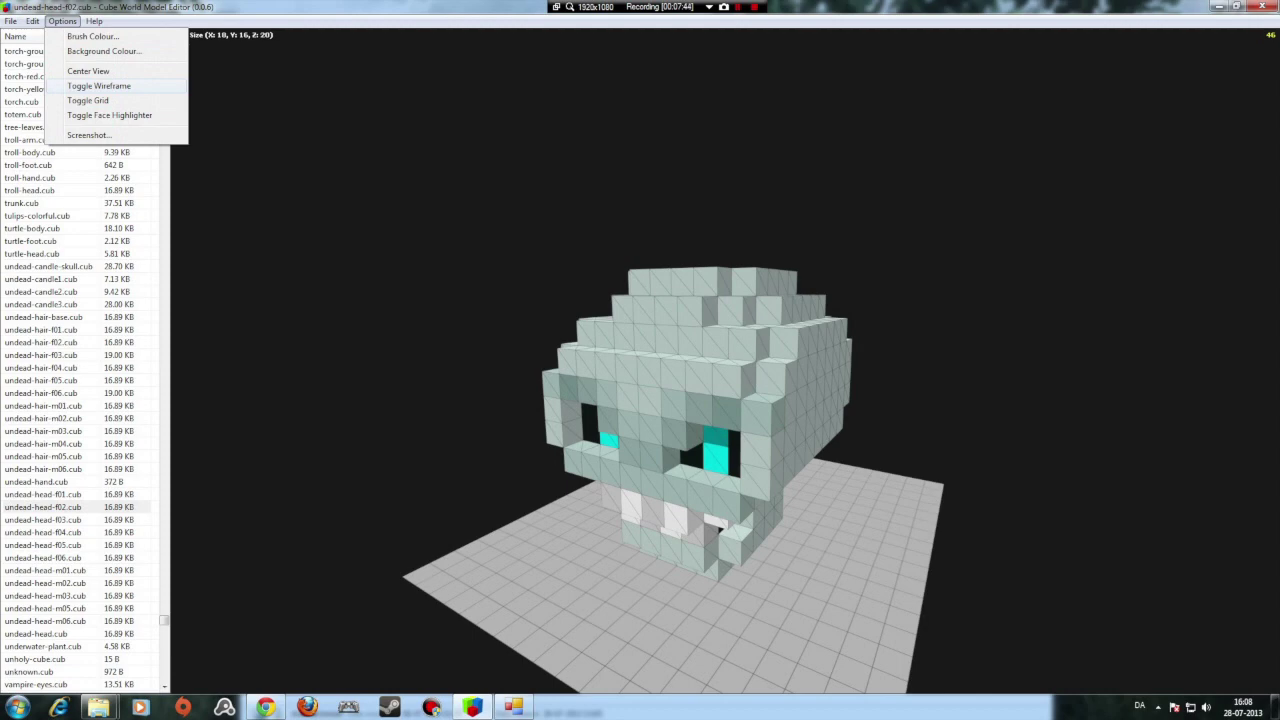
click(110, 86)
mouse_move(687, 429)
middle_down()
mouse_move(735, 408)
mouse_move(800, 408)
mouse_move(700, 408)
middle_up()
key(alt+o)
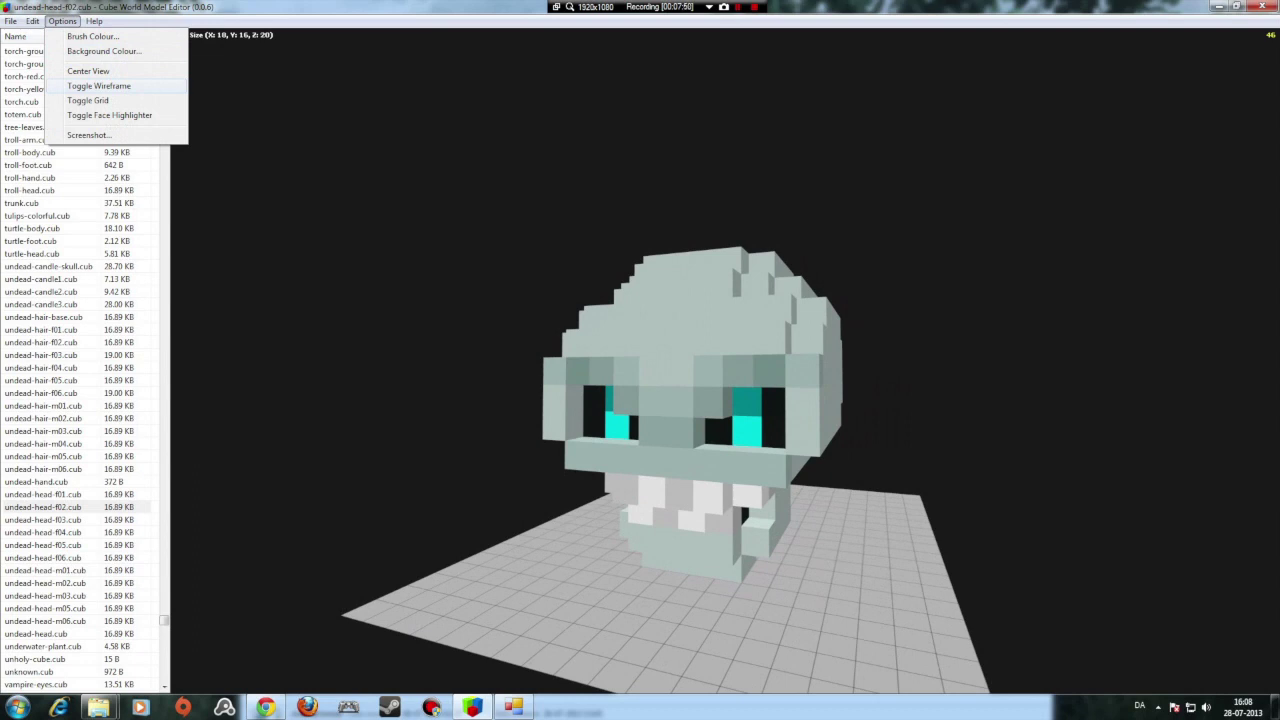
key(Return)
Hide the floor grid, examine the skull from several angles without it, and show the grid again.
key(alt+o)
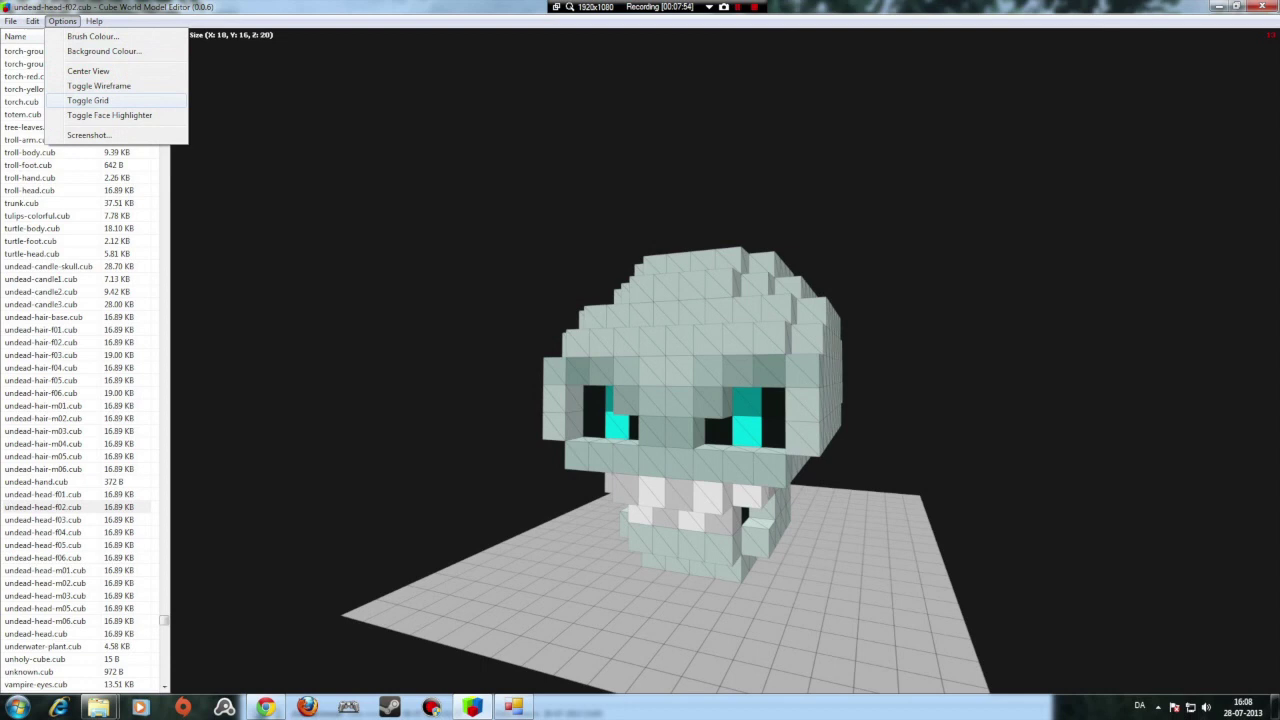
click(88, 100)
middle_drag(690, 420, 722, 440)
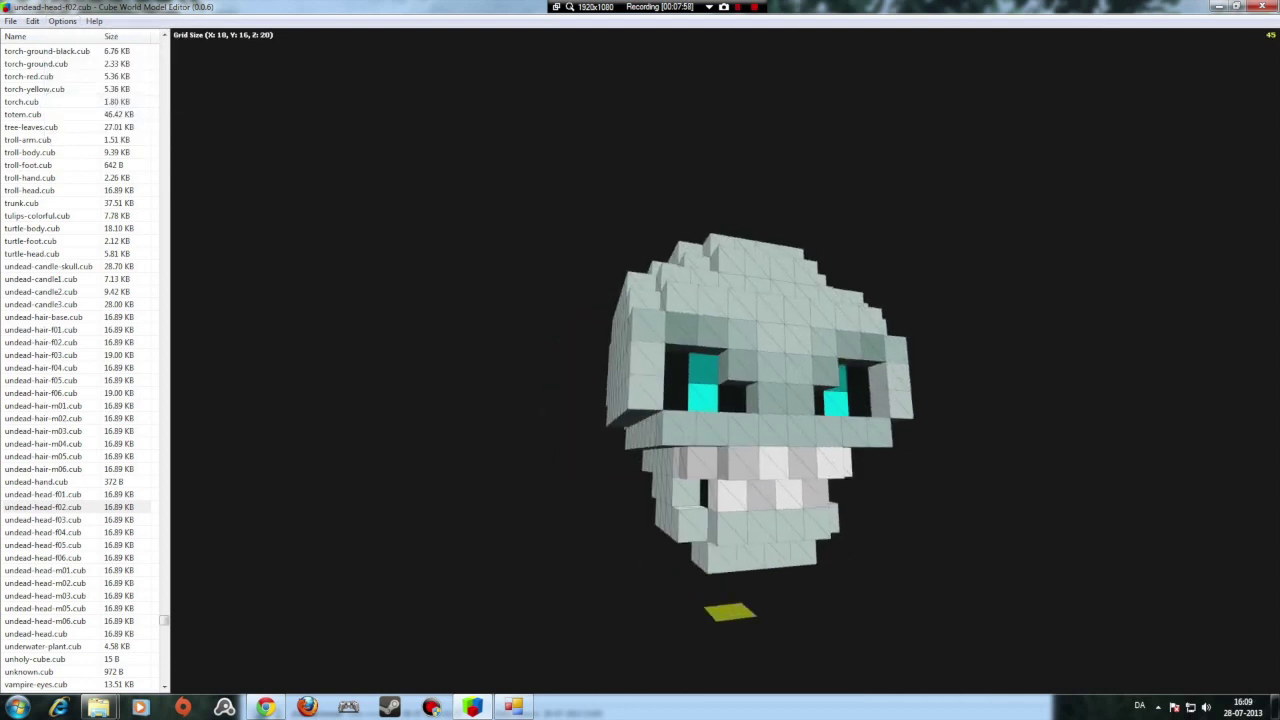
middle_drag(675, 570, 646, 592)
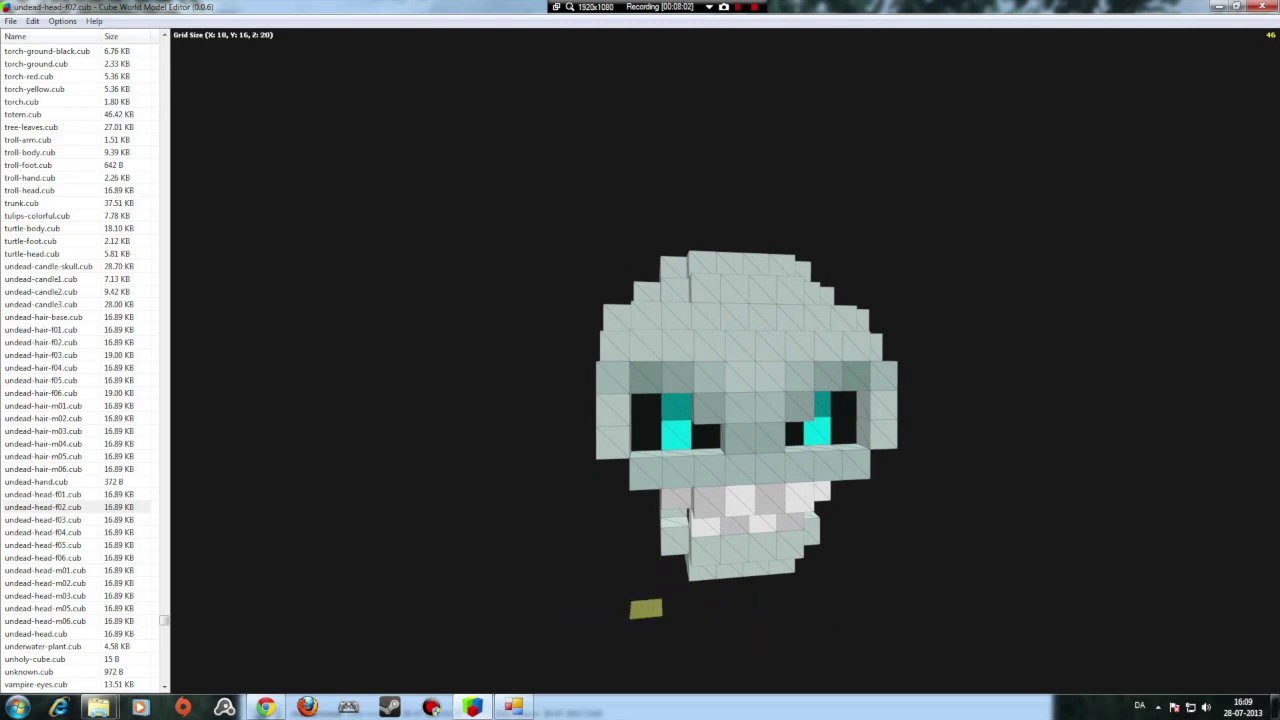
middle_drag(783, 634, 705, 632)
click(62, 21)
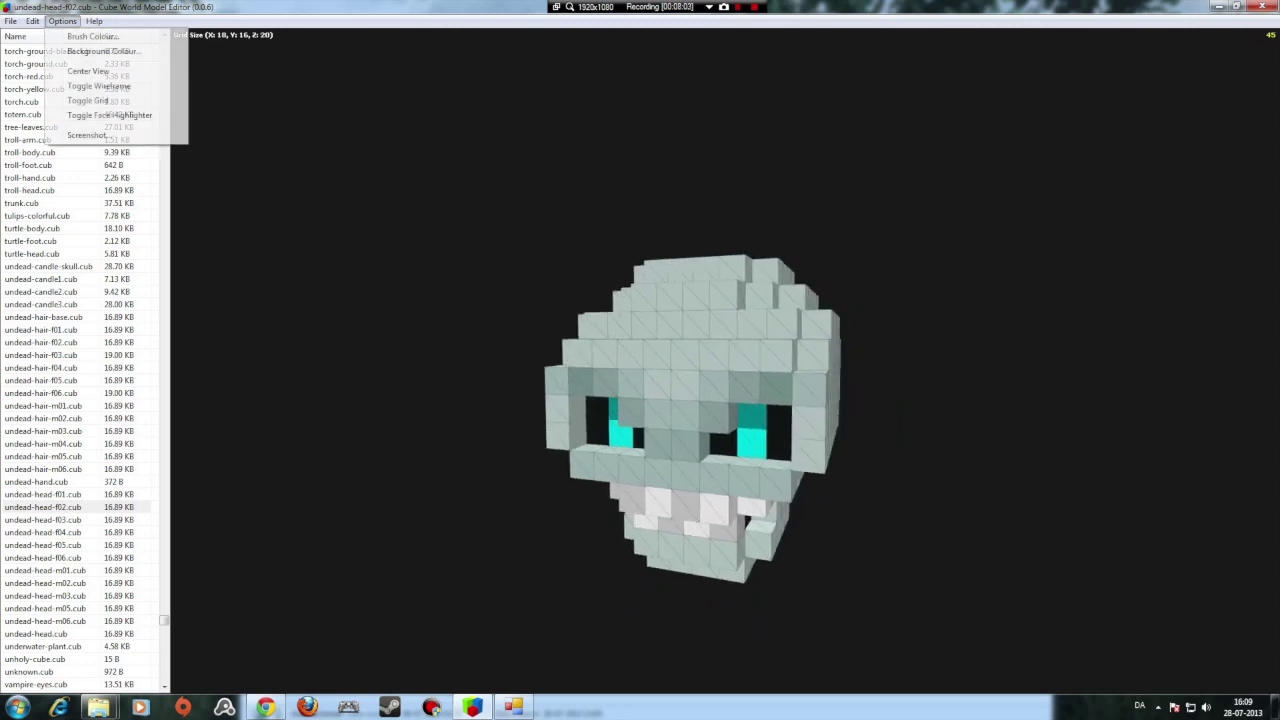
click(88, 100)
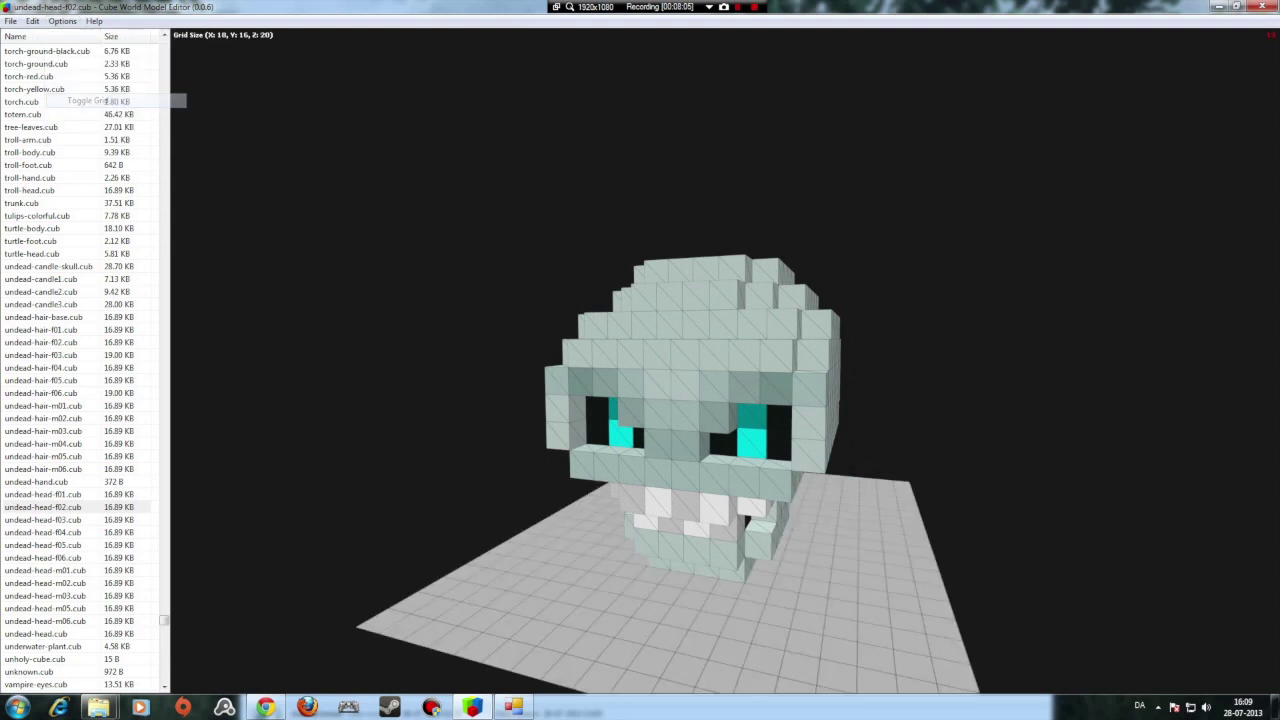
Set the viewport background colour to a light teal with red 49, green 170 and blue 196.
click(62, 21)
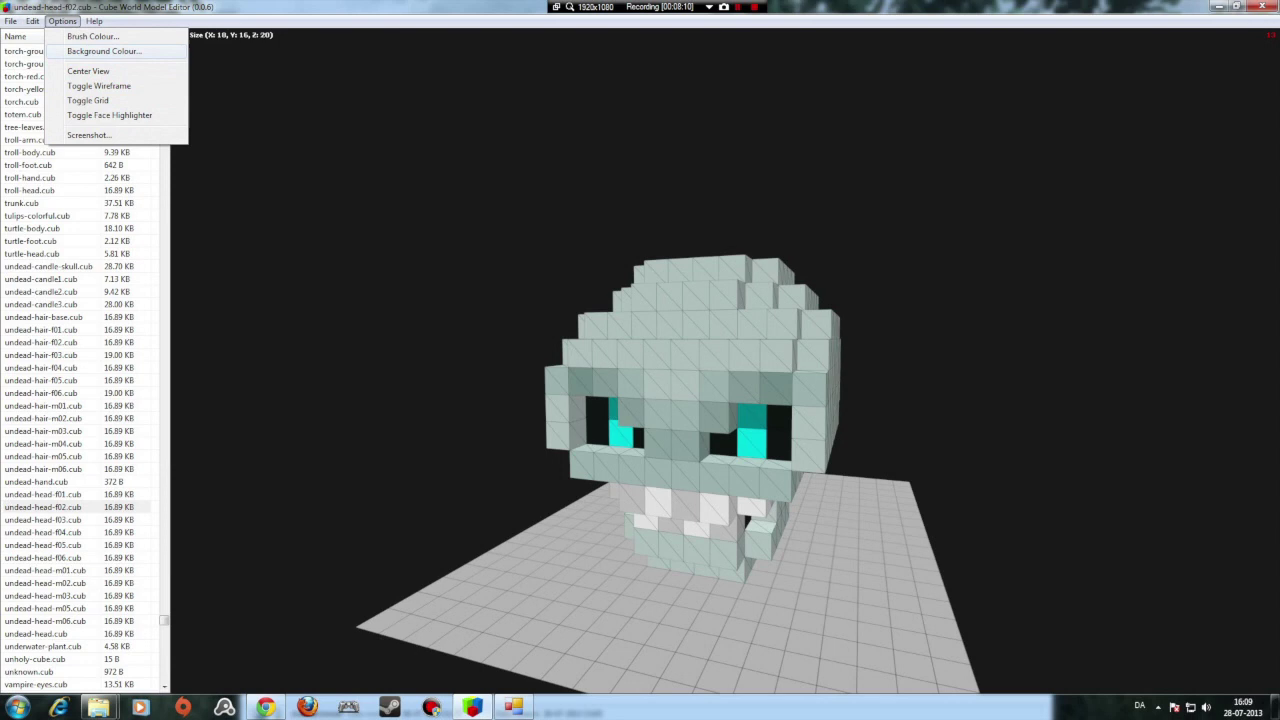
click(104, 51)
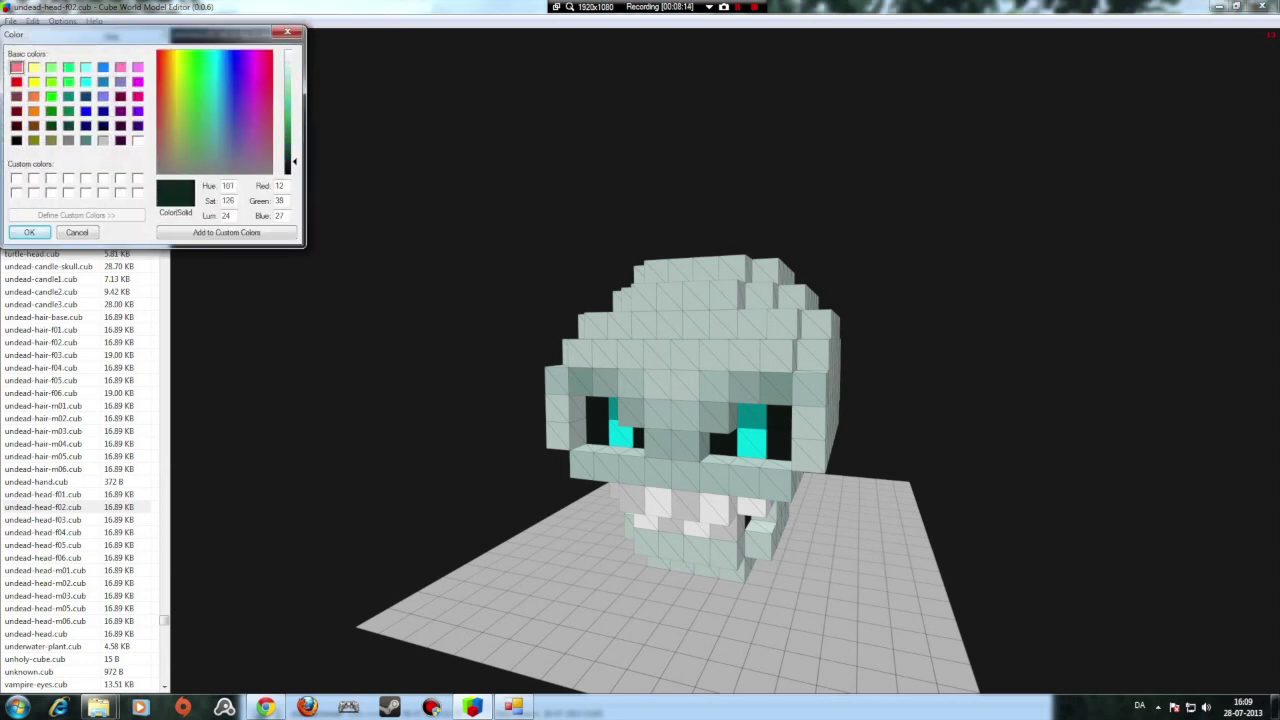
drag(293, 161, 293, 115)
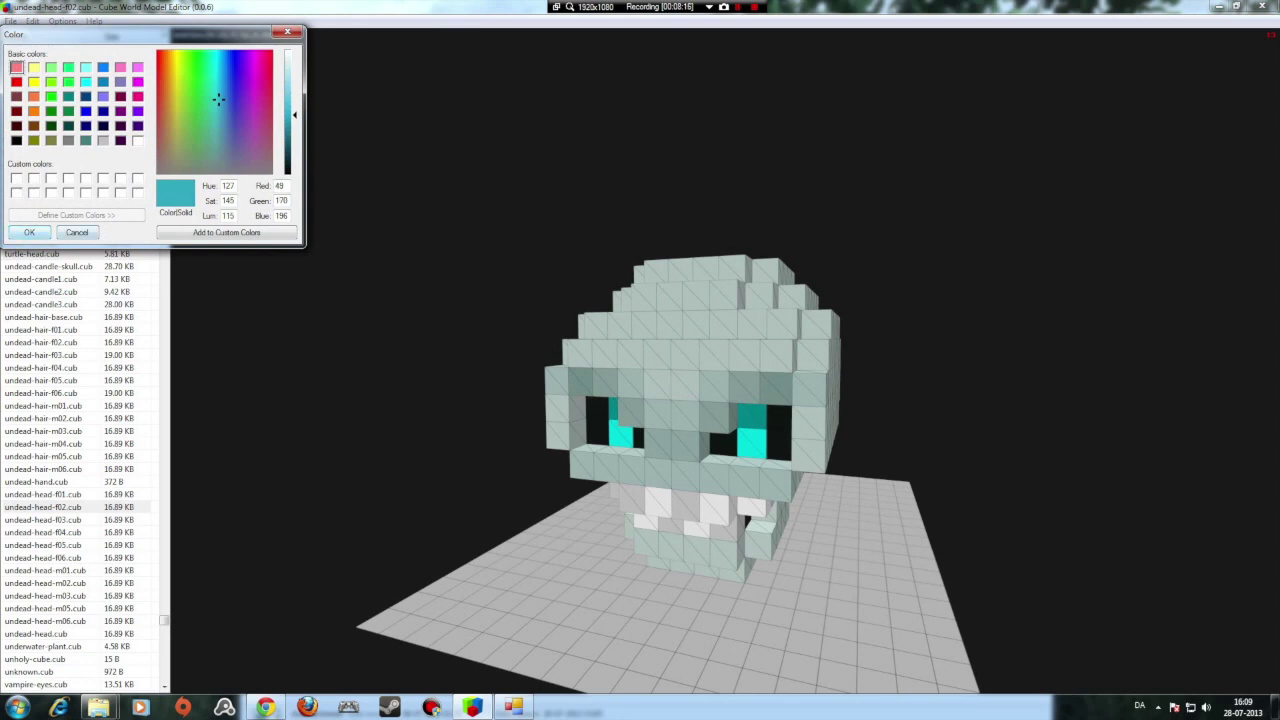
click(29, 232)
drag(600, 350, 660, 350)
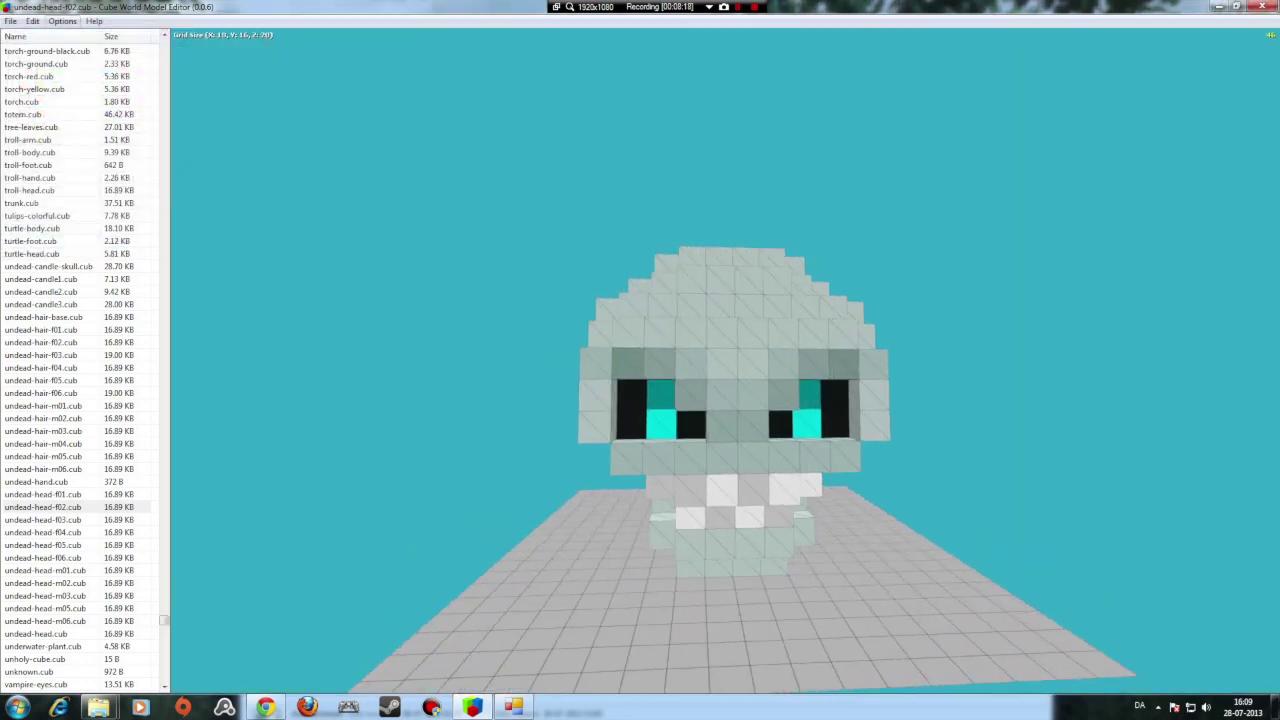
Change the viewport background colour to a muted green with red 62, green 104 and blue 69.
click(62, 21)
click(92, 36)
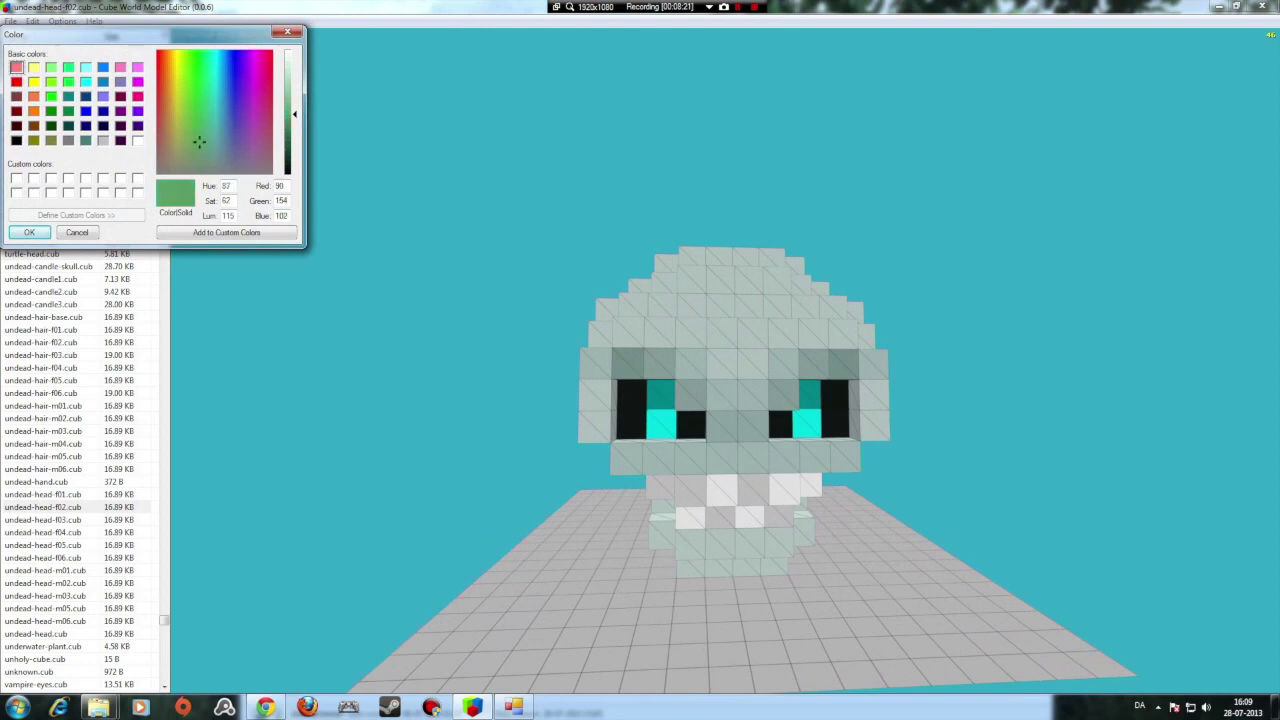
click(290, 134)
click(29, 232)
middle_drag(640, 380, 520, 412)
Darken the viewport background colour to a near-black green and view the skull against it.
click(62, 21)
click(95, 50)
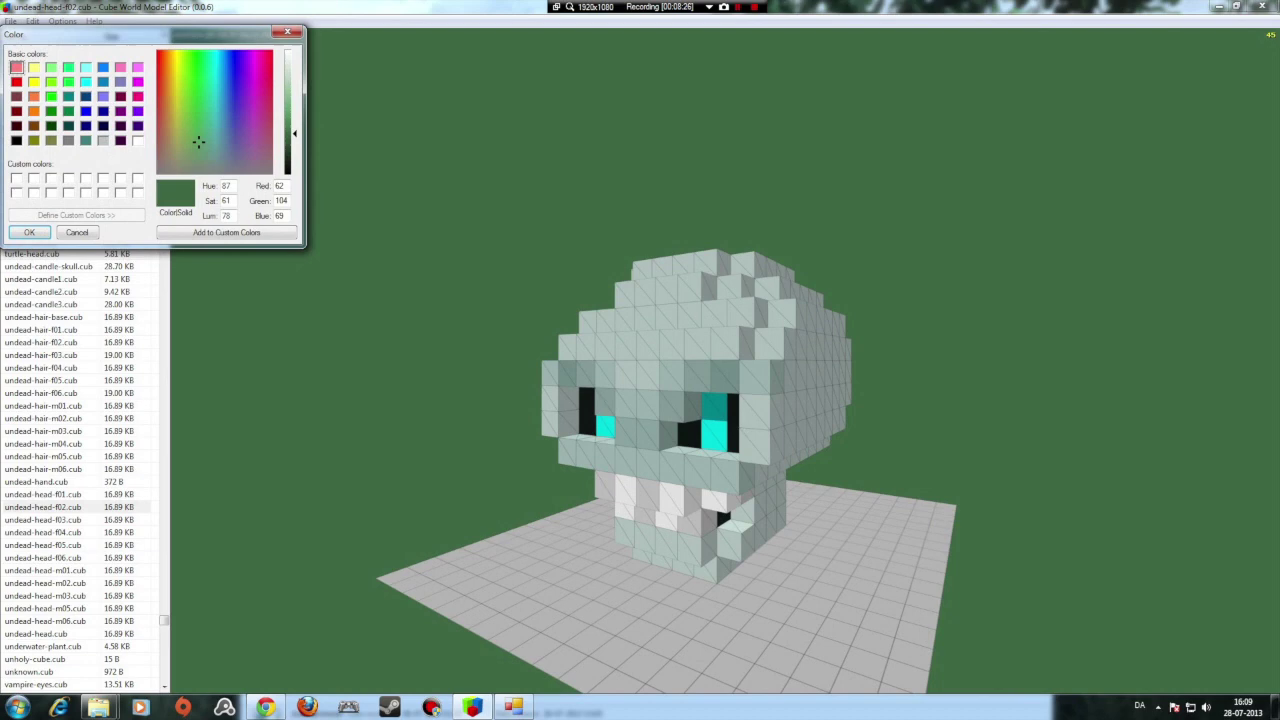
drag(288, 143, 288, 161)
click(29, 232)
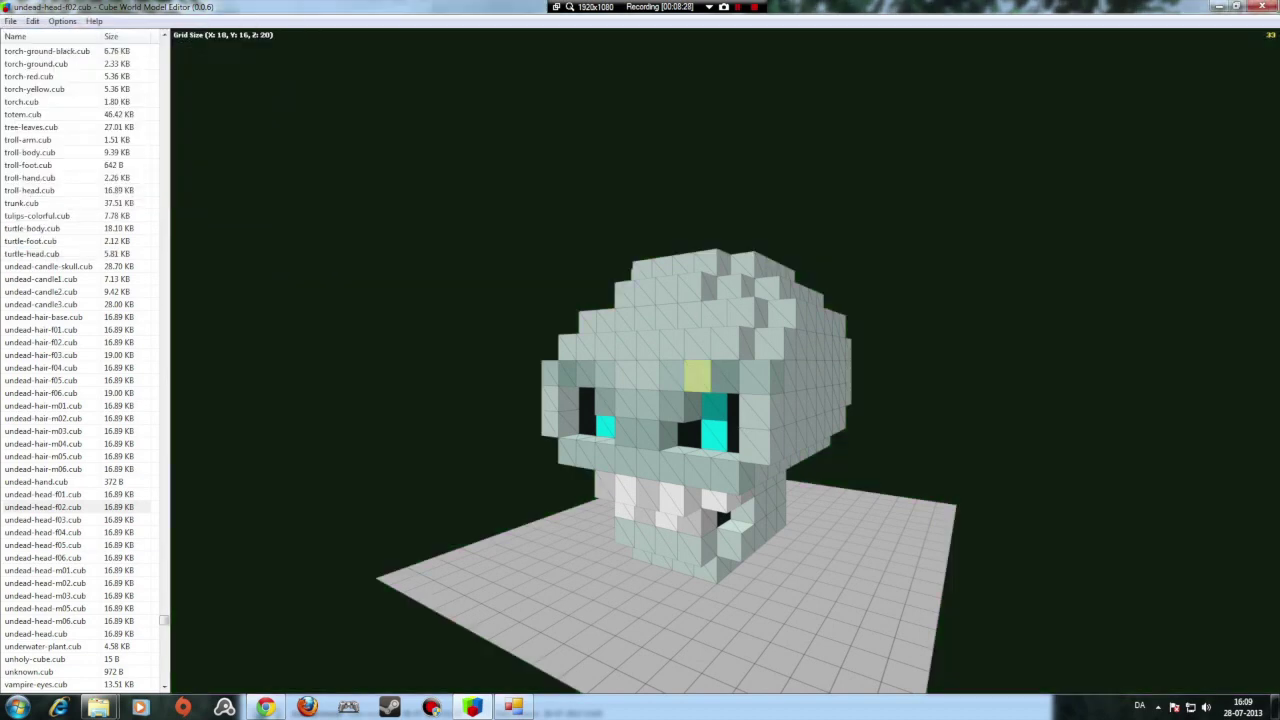
middle_drag(697, 376, 722, 390)
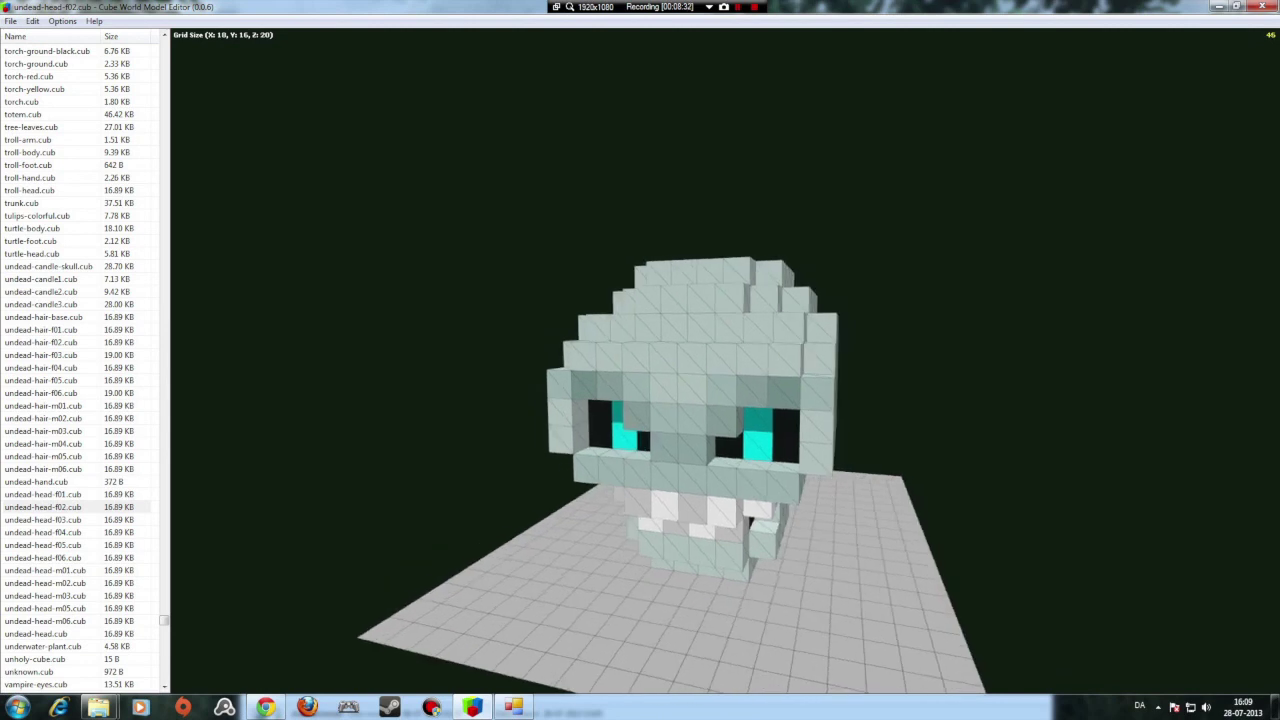
middle_drag(824, 526, 786, 520)
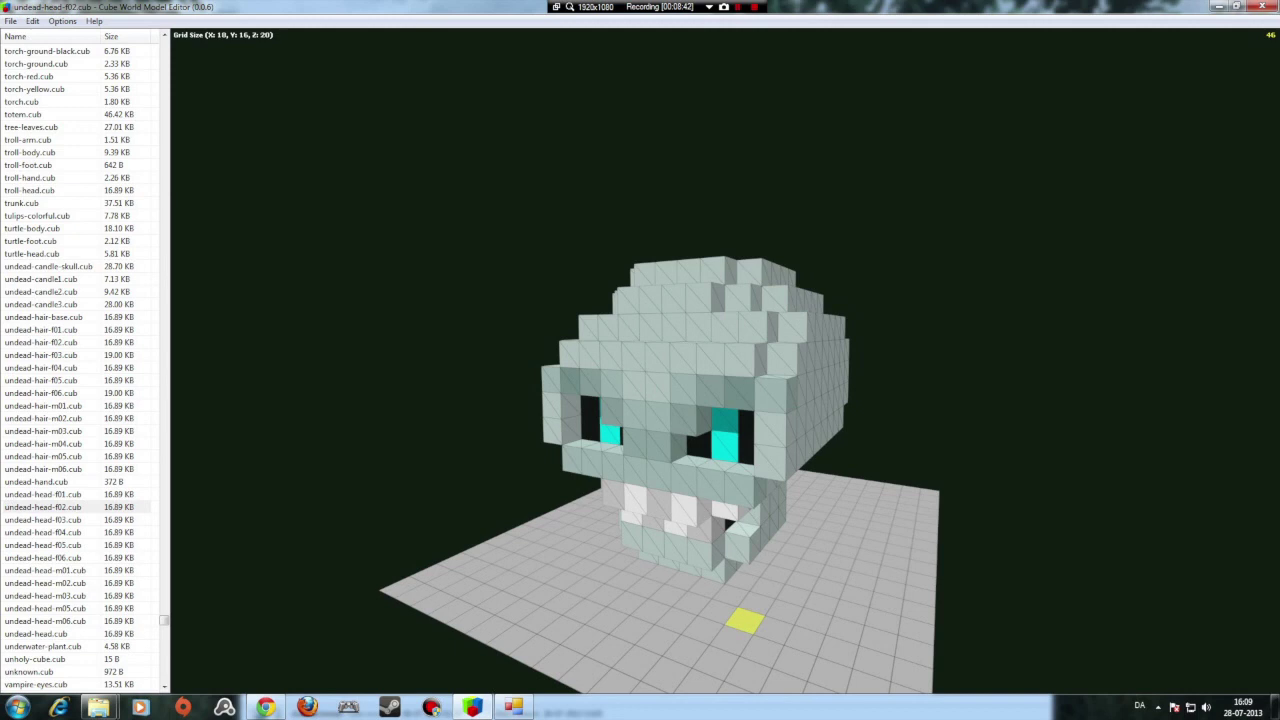
Try placing and deleting a white block in front of the skull, and stack a white column there from the floor to the cheek.
click(745, 621)
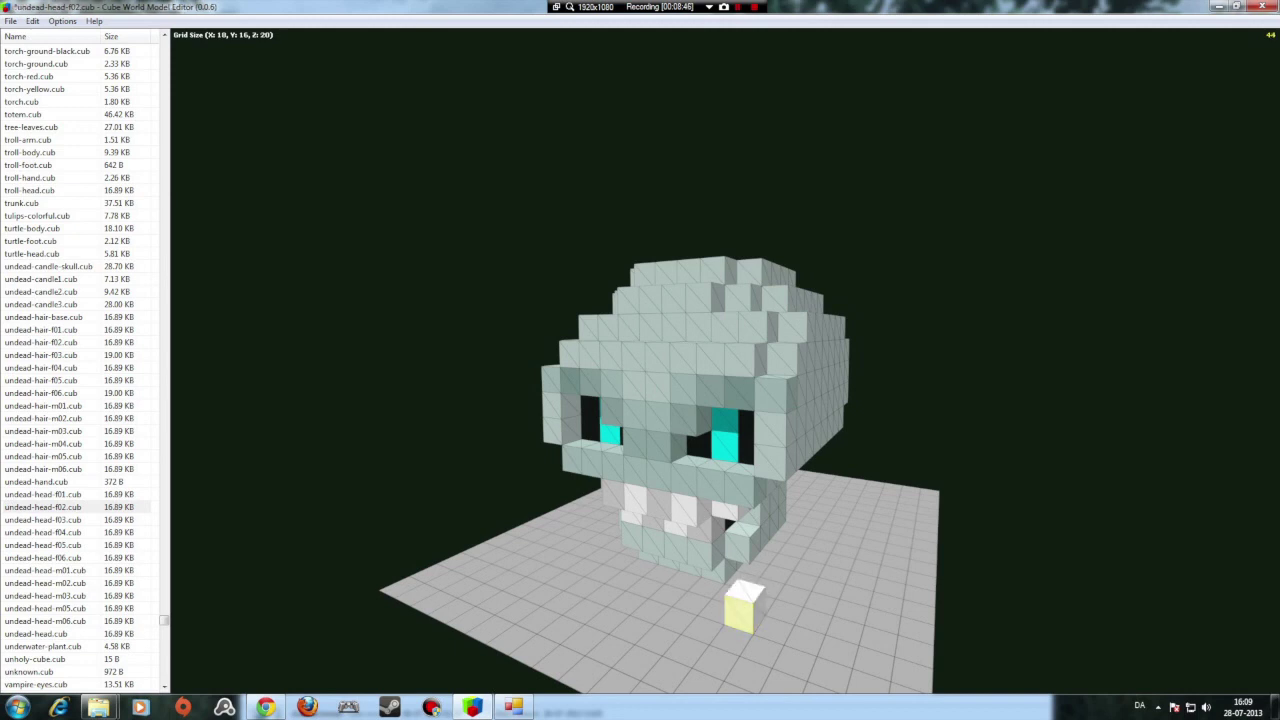
right_click(741, 619)
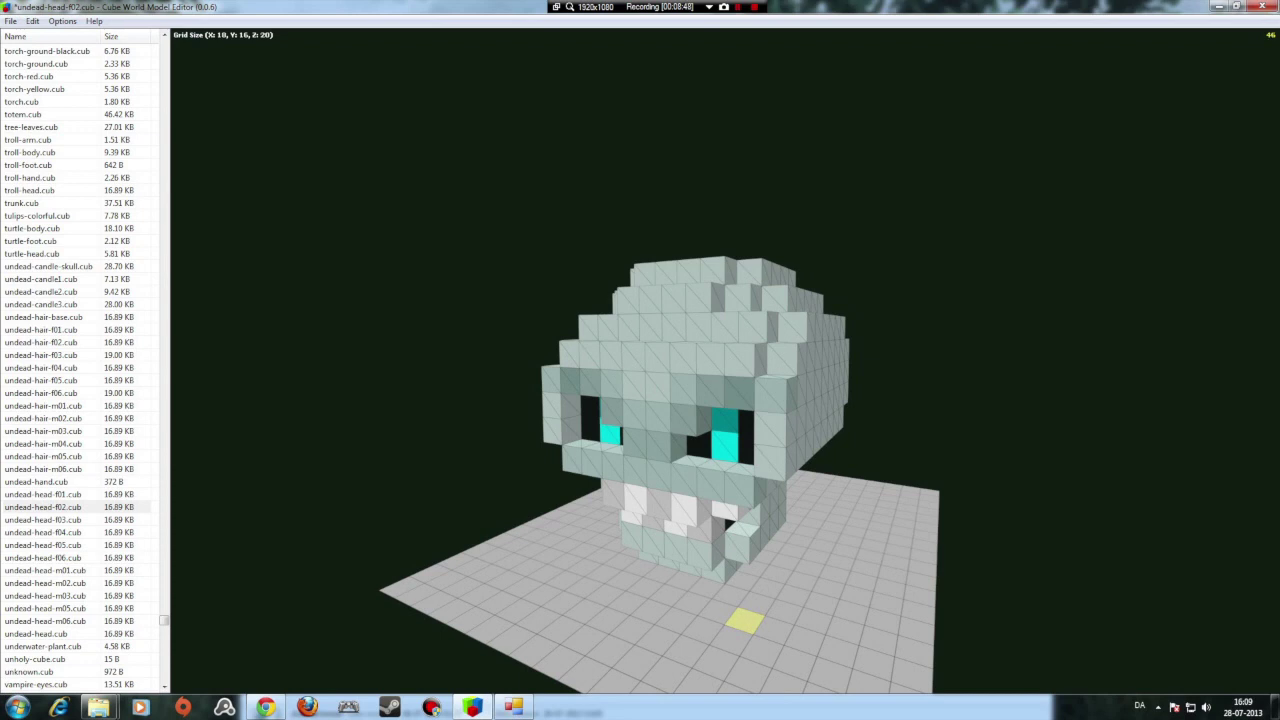
click(745, 621)
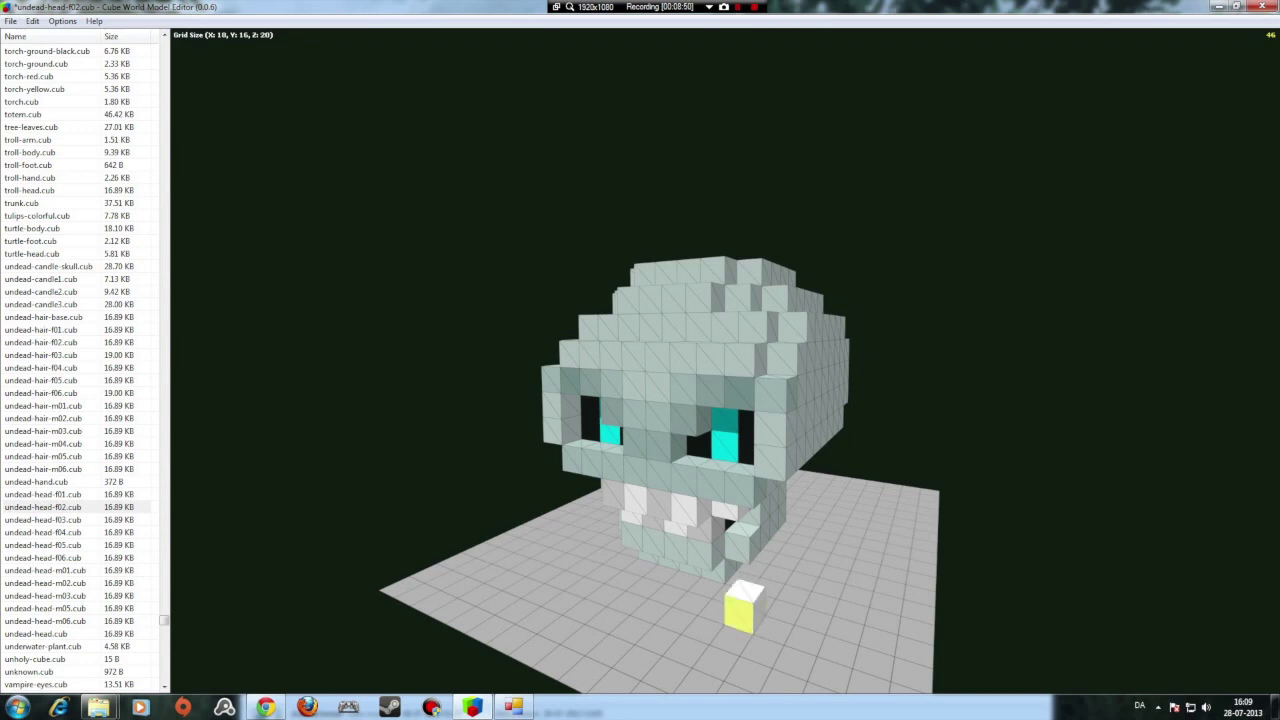
click(745, 592)
click(745, 563)
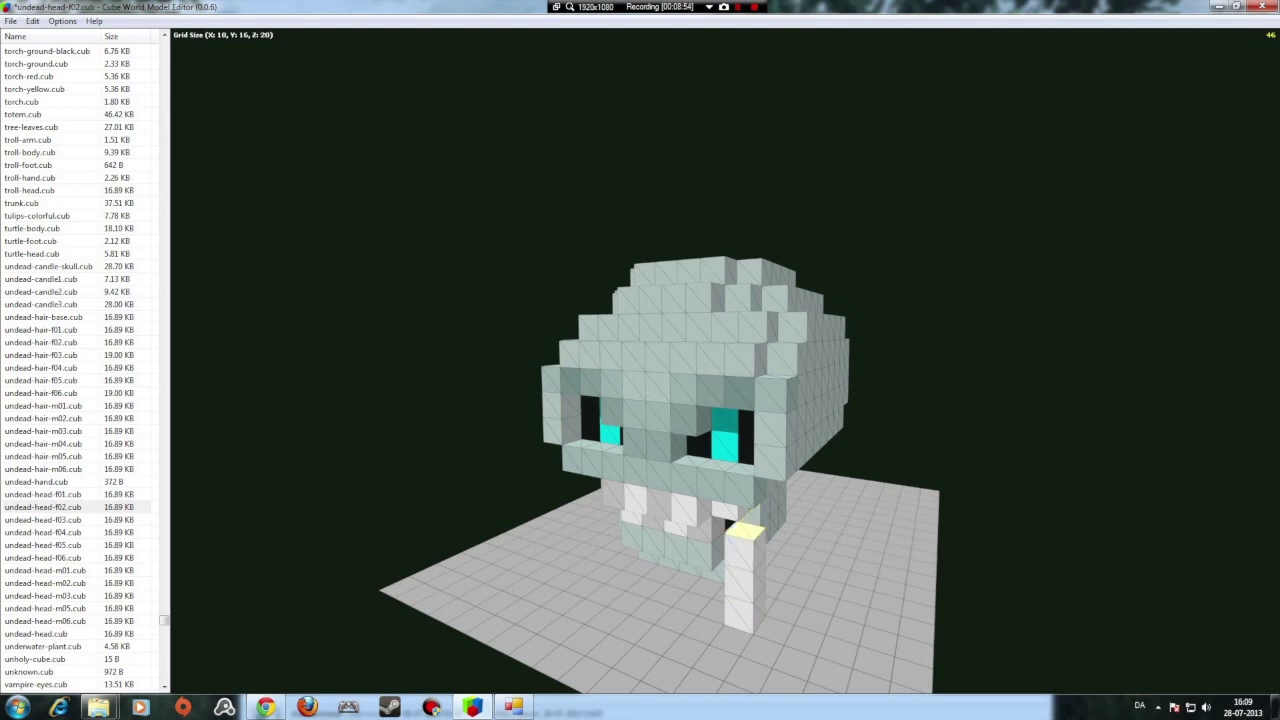
click(745, 531)
middle_drag(818, 515, 755, 505)
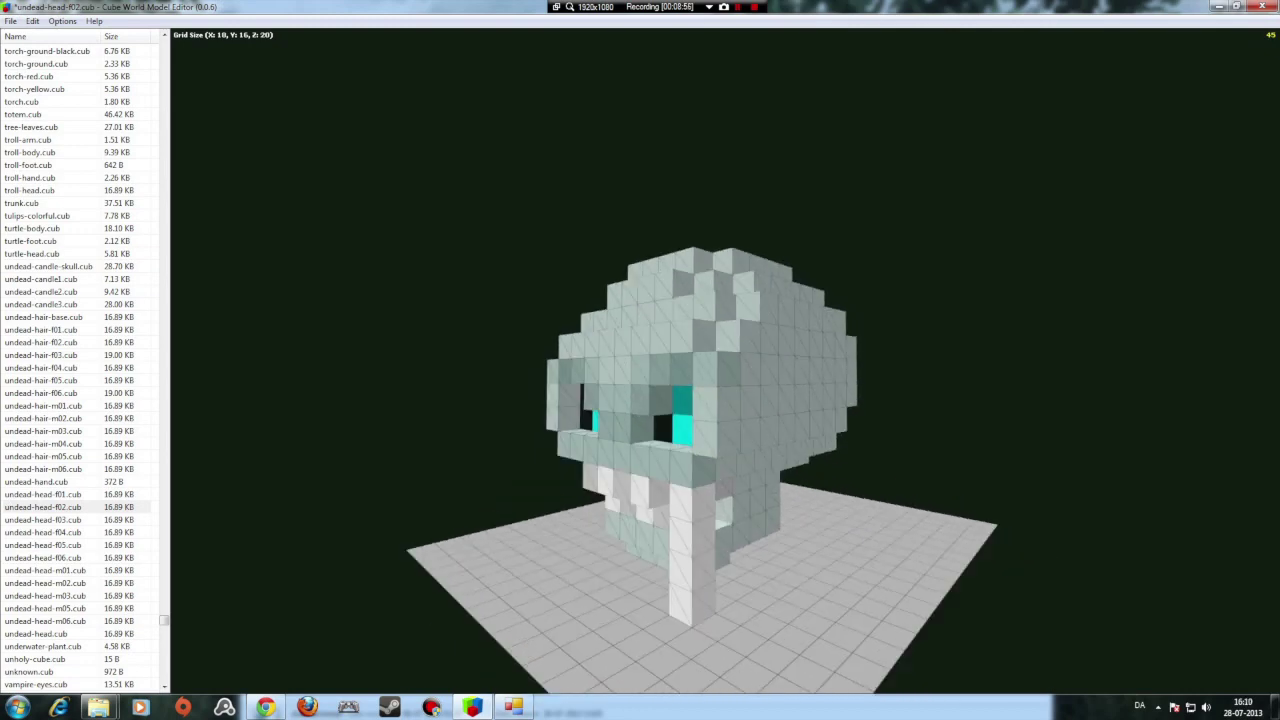
Build a two-block white fang under the opposite cheek and delete the column's lower two blocks to match it.
middle_drag(650, 530, 668, 502)
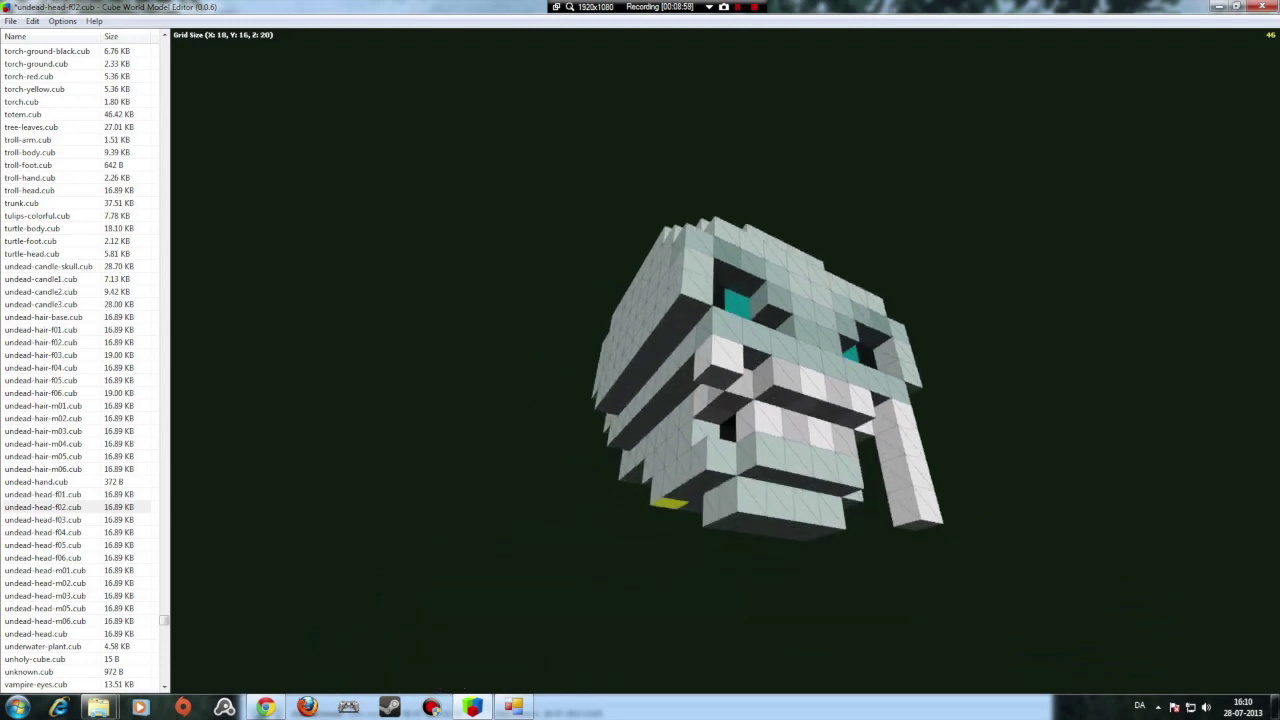
click(721, 380)
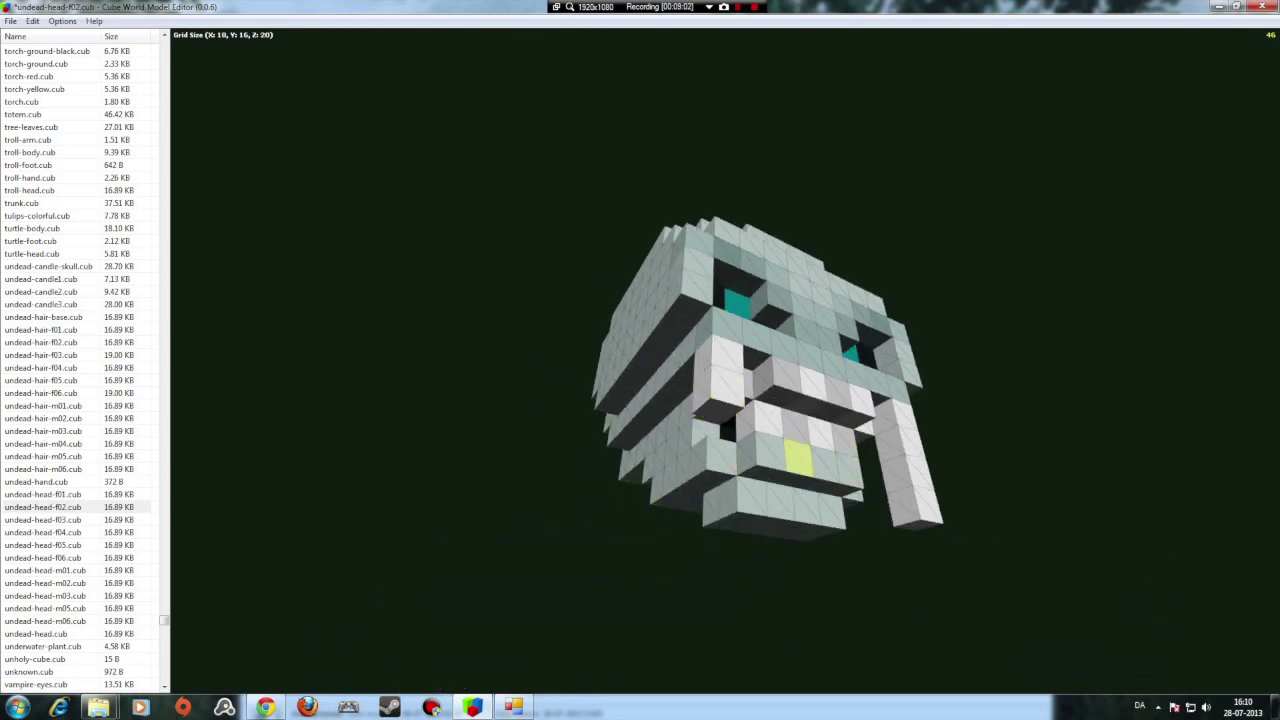
middle_drag(800, 457, 886, 530)
right_click(886, 514)
right_click(880, 478)
mouse_move(960, 462)
middle_down()
mouse_move(882, 520)
mouse_move(945, 460)
middle_up()
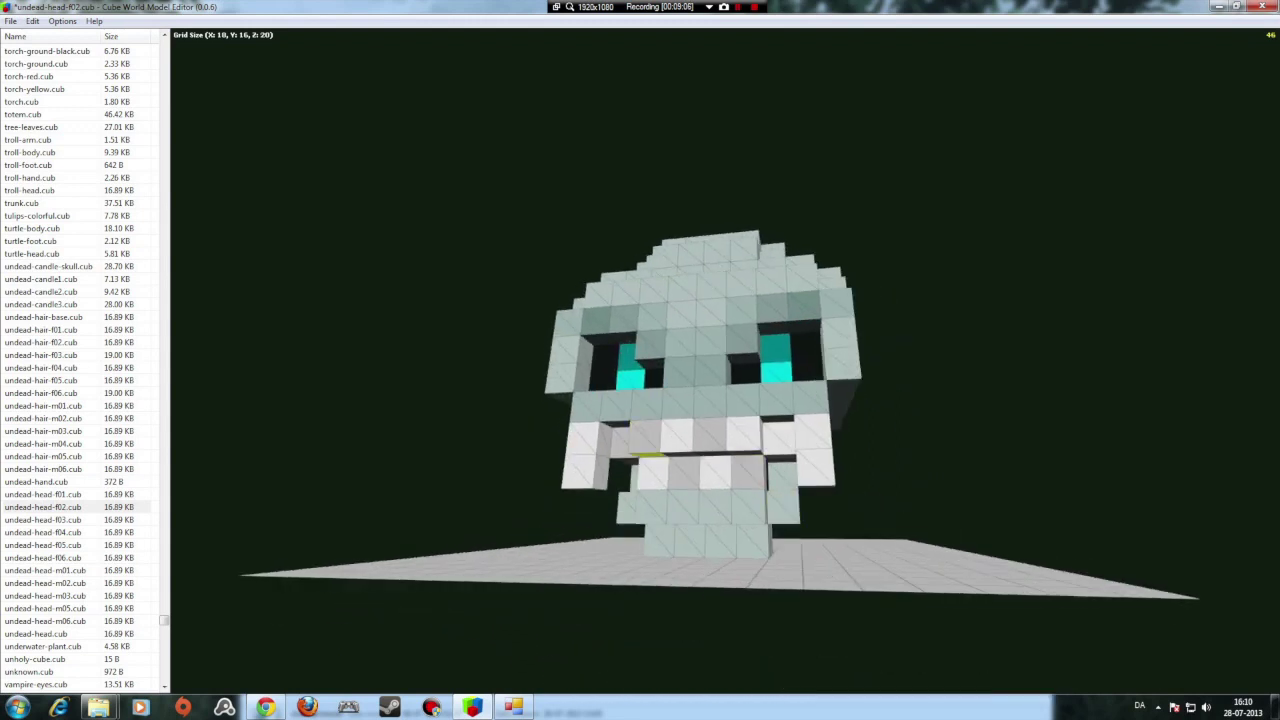
Add a white block beneath two of the upper front teeth and delete the two middle upper teeth between them.
click(648, 456)
click(746, 454)
middle_drag(814, 464, 832, 482)
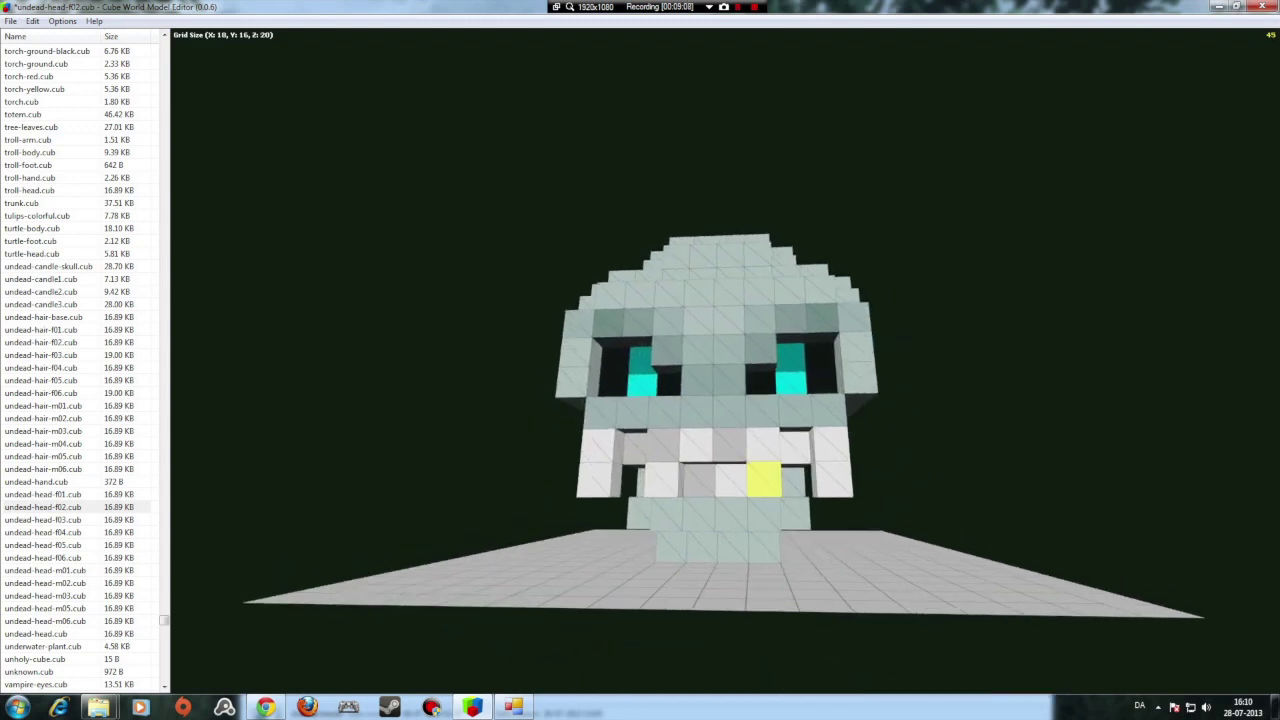
right_click(730, 446)
right_click(697, 446)
middle_drag(797, 411, 702, 432)
middle_drag(793, 441, 764, 474)
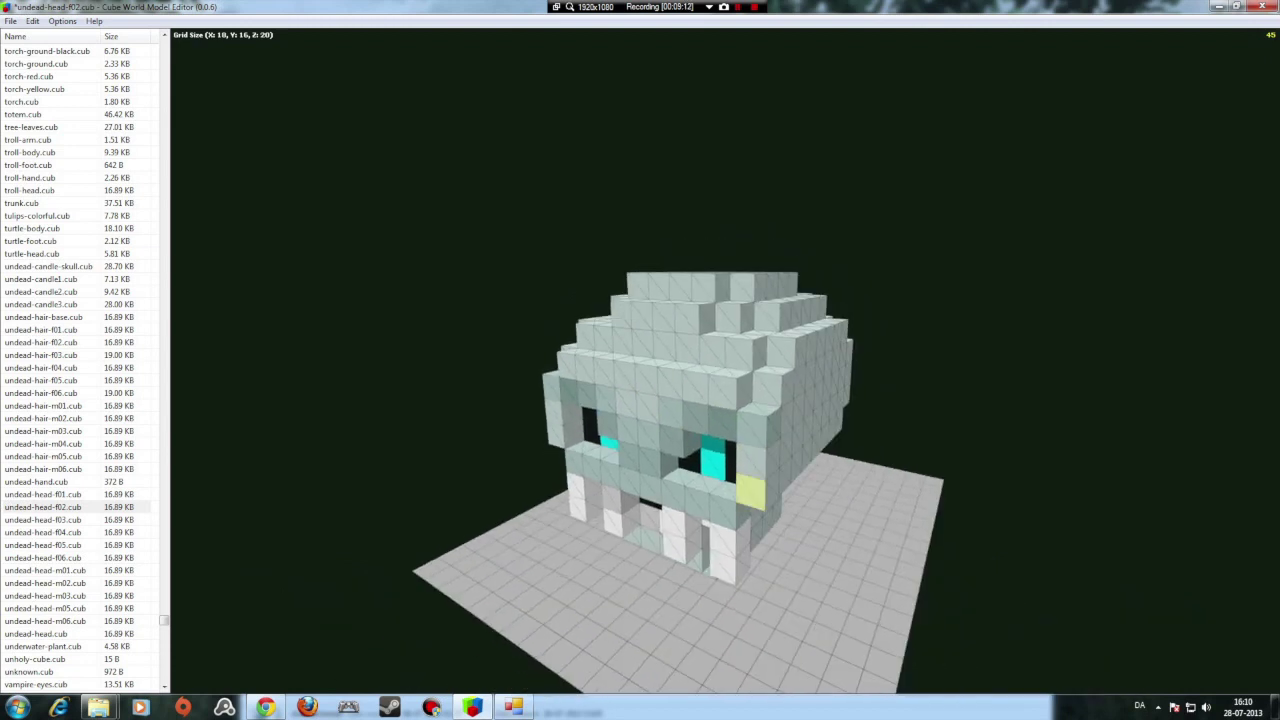
Delete the lowest block of the skull's side edge, beside the left eye socket as seen from the front.
middle_drag(665, 498, 735, 472)
right_click(589, 467)
middle_drag(592, 467, 678, 488)
right_drag(737, 482, 607, 493)
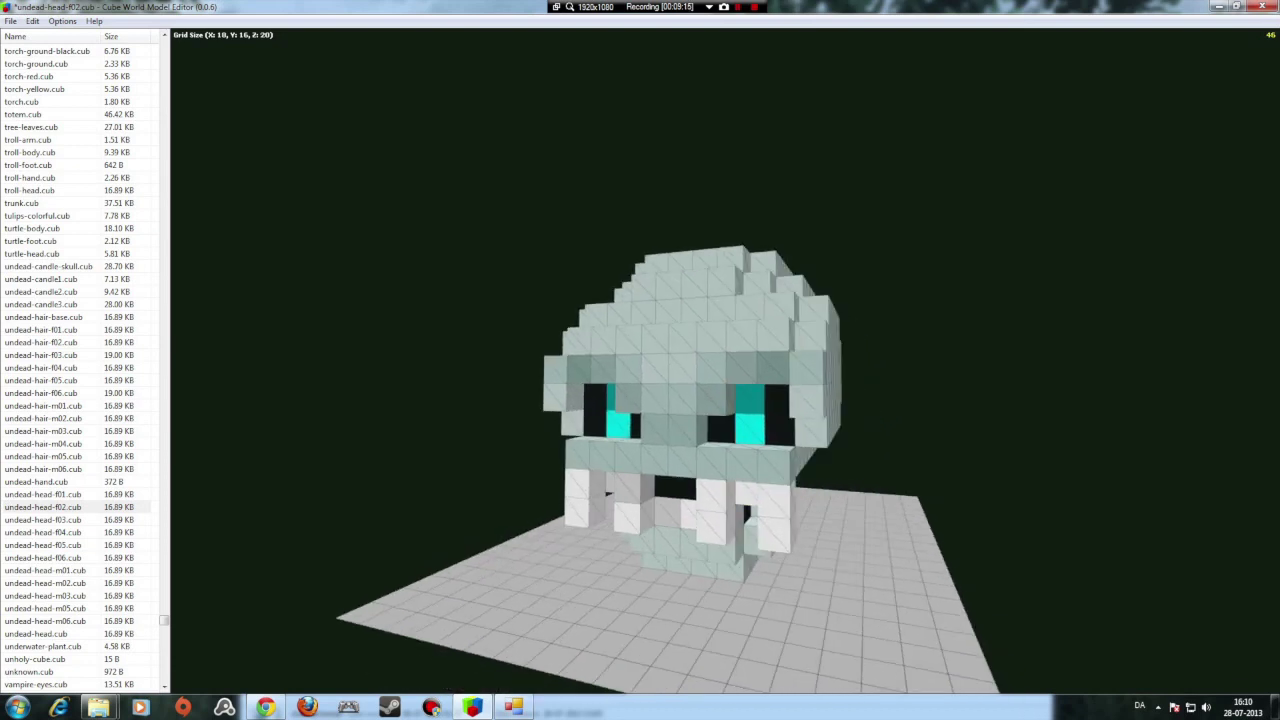
mouse_move(738, 514)
middle_down()
mouse_move(745, 526)
mouse_move(738, 498)
mouse_move(741, 508)
middle_up()
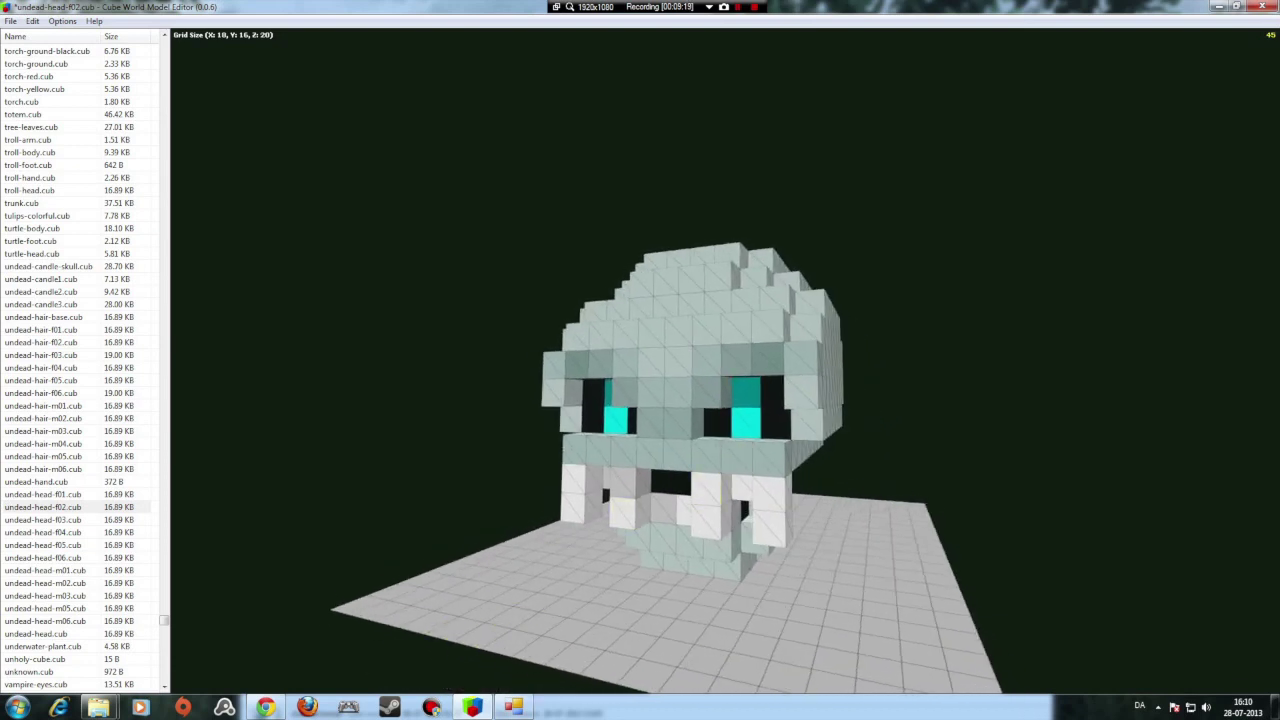
Set the brush colour to green (56, 226, 61) and build two matching green horns, three blocks tall, above the skull's forehead.
click(62, 21)
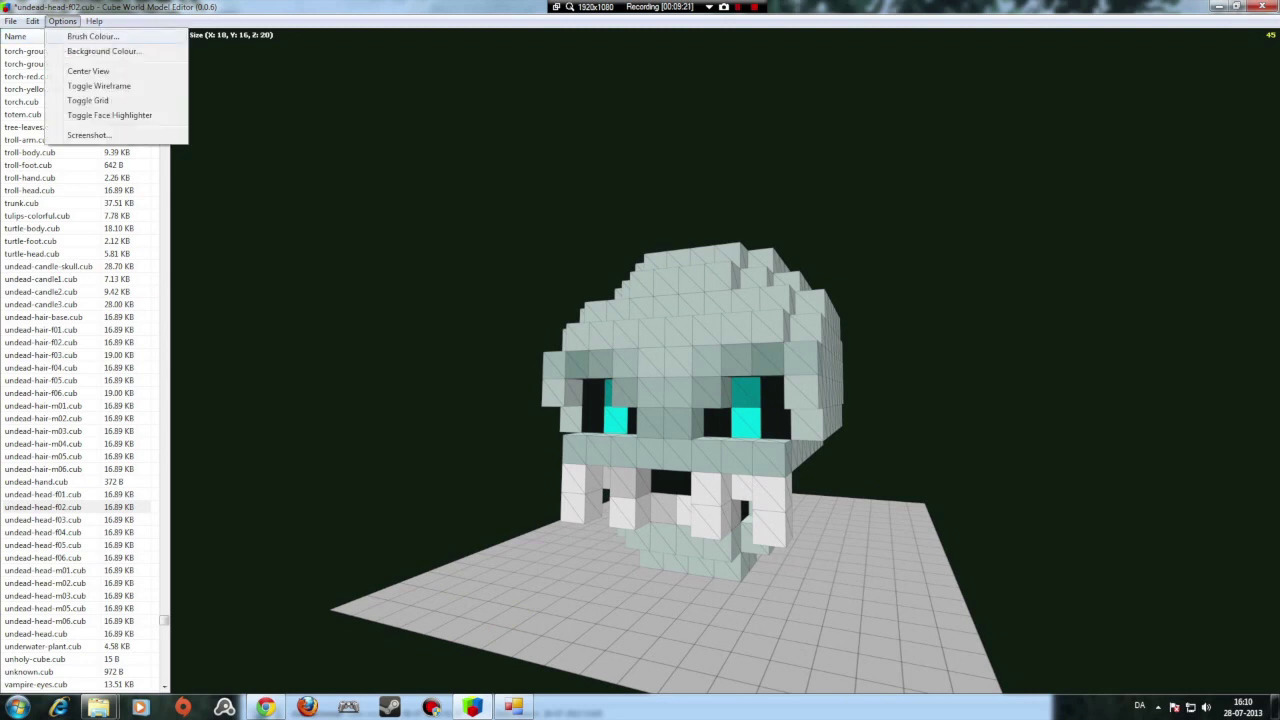
click(90, 32)
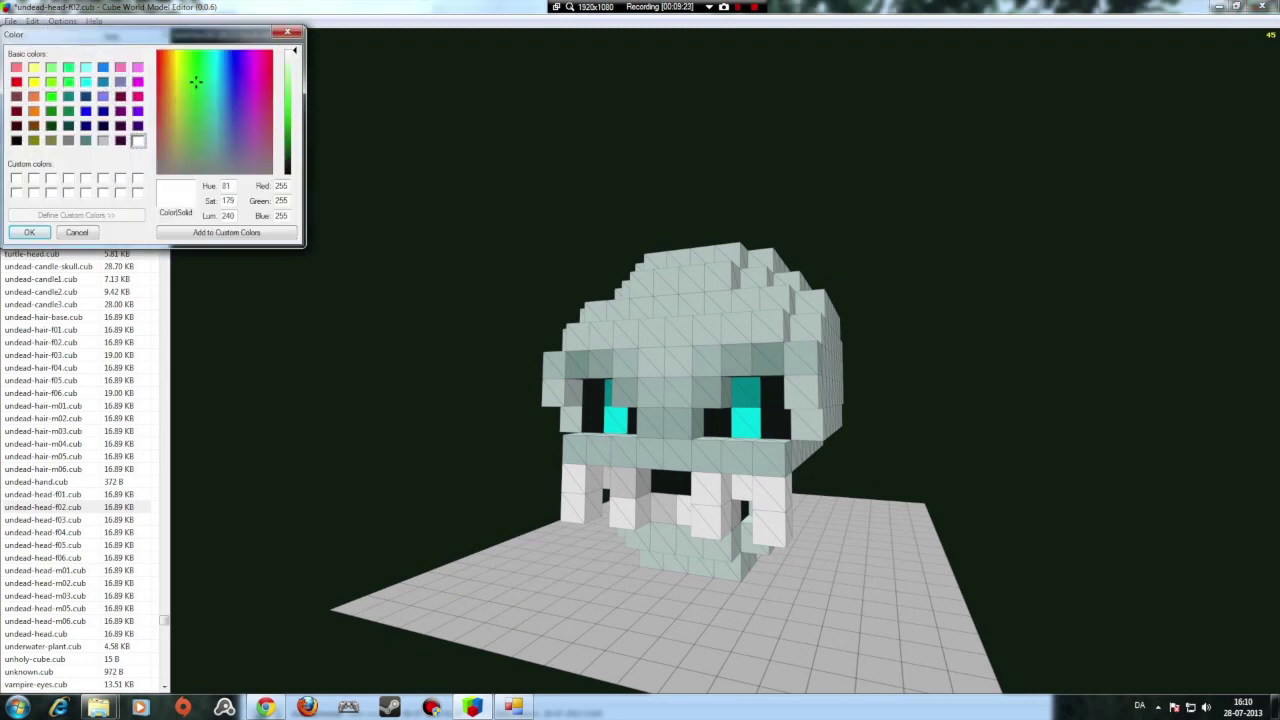
drag(294, 51, 294, 106)
click(29, 232)
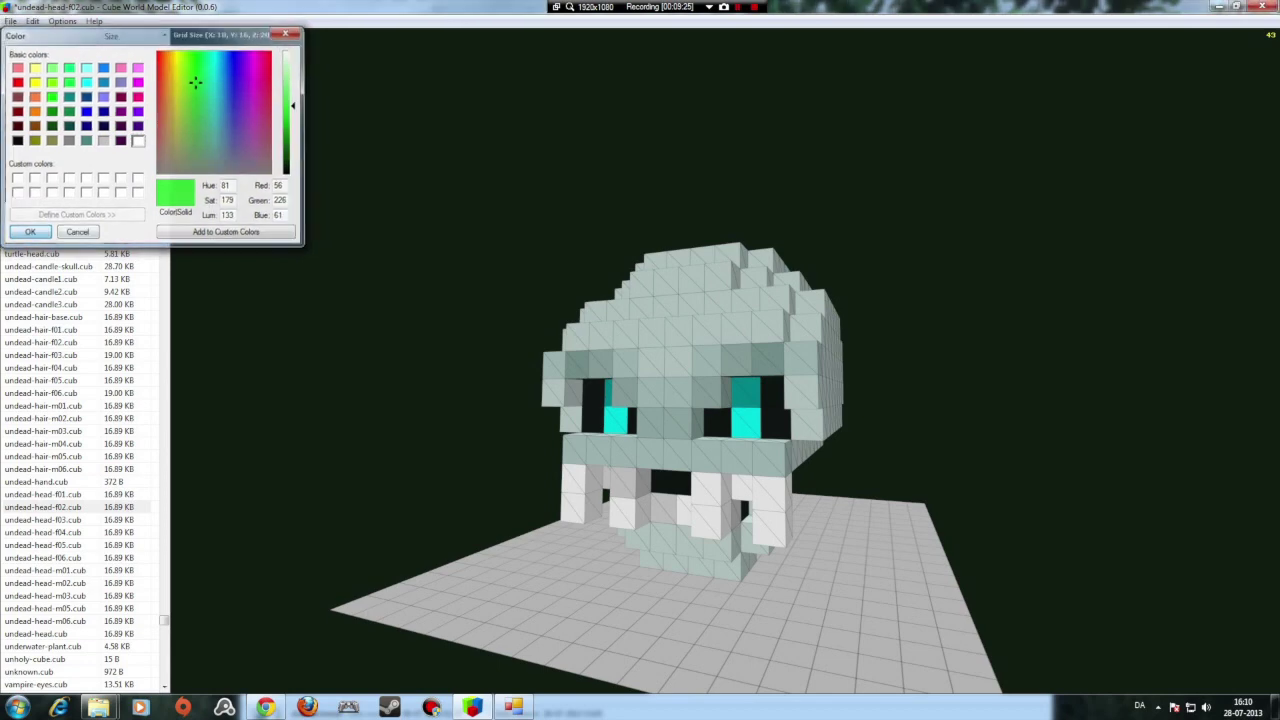
mouse_move(625, 334)
middle_down()
mouse_move(800, 385)
mouse_move(641, 339)
mouse_move(743, 347)
mouse_move(702, 351)
mouse_move(718, 350)
middle_up()
click(688, 347)
click(687, 344)
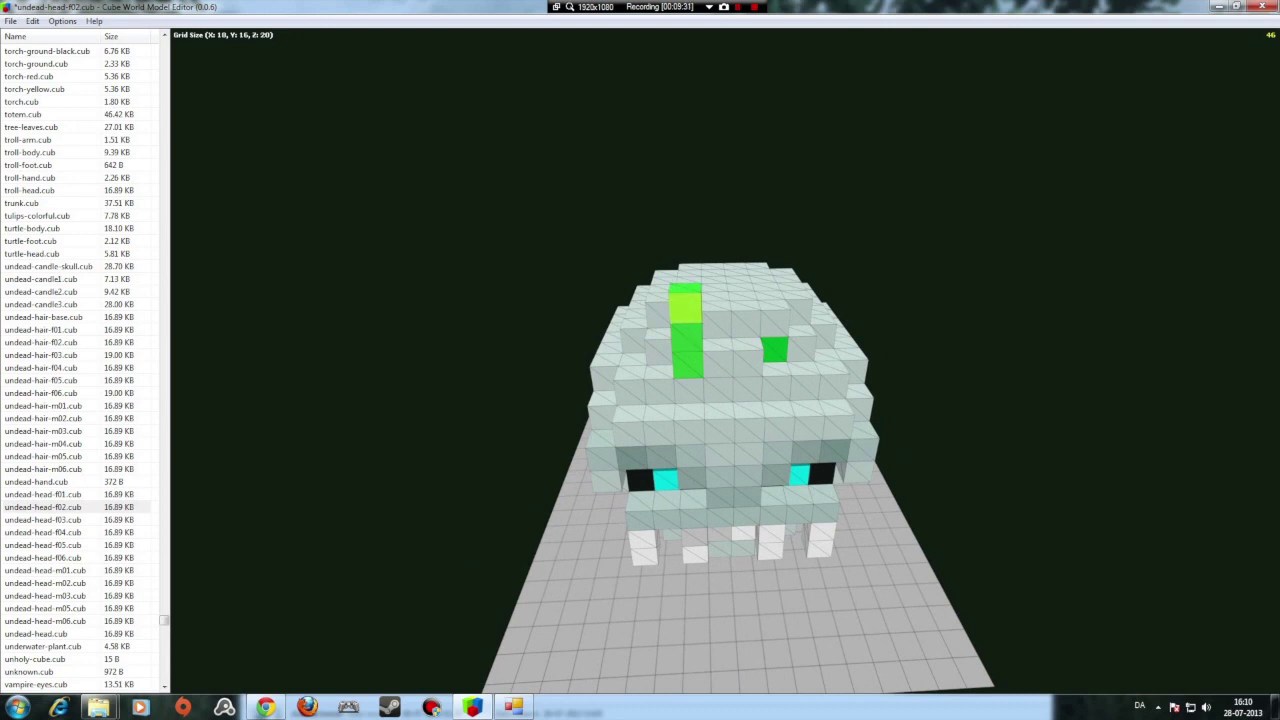
click(776, 328)
click(778, 303)
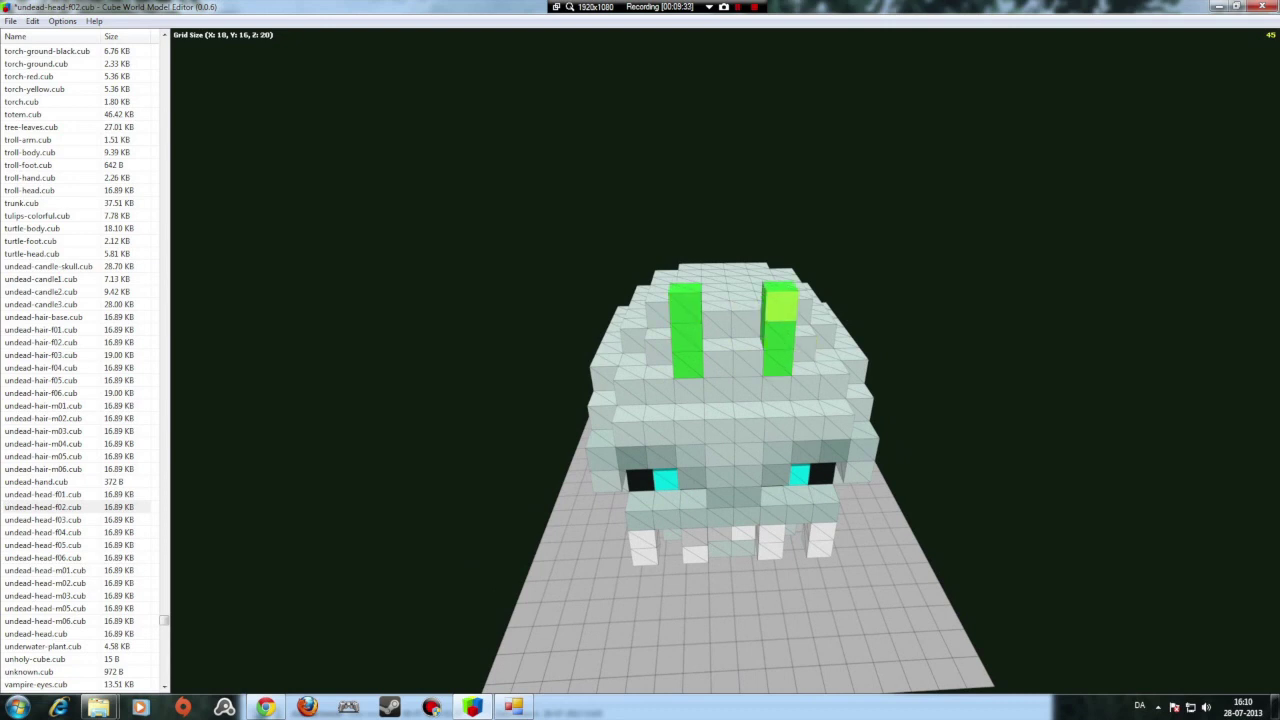
Add two green blocks side by side on the forehead between the bases of the horns.
middle_drag(781, 305, 766, 323)
click(642, 352)
click(665, 356)
Replace the two cyan blocks in each eye socket with green blocks.
middle_drag(769, 402, 712, 408)
click(725, 379)
click(725, 408)
right_click(673, 385)
right_click(673, 414)
click(673, 385)
click(673, 414)
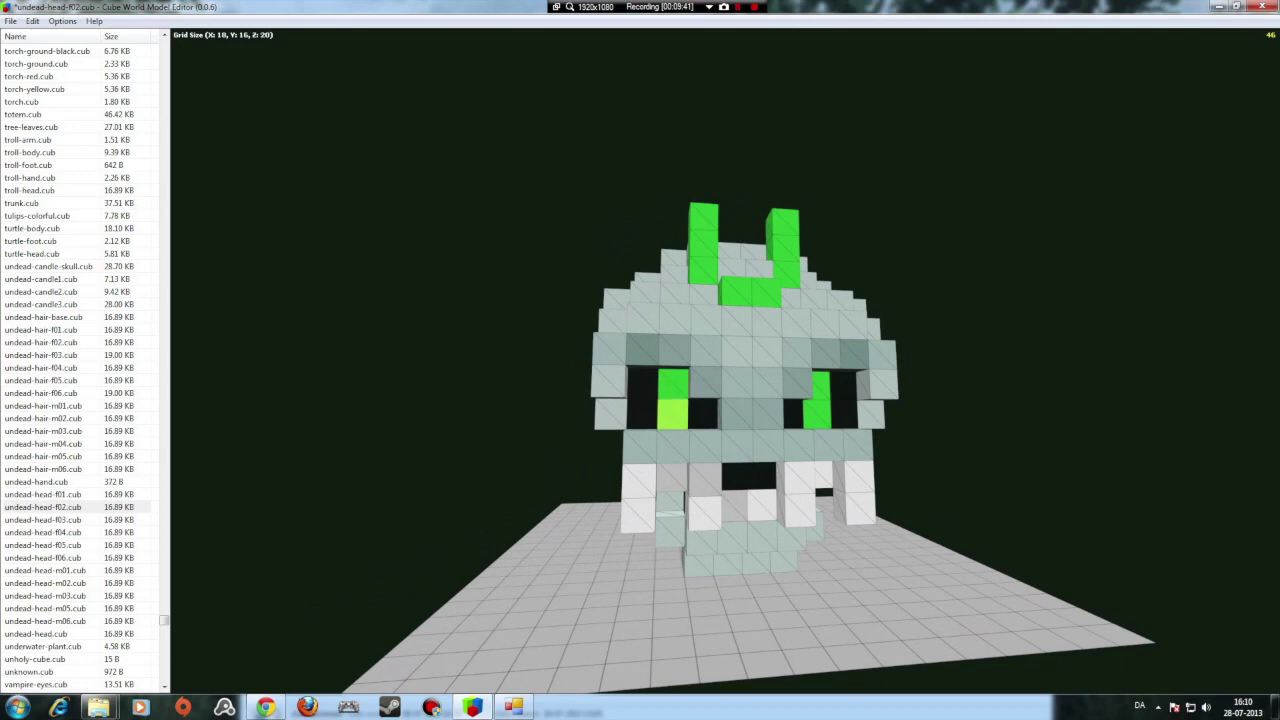
Set the brush colour to dark blue (28, 52, 149) and stack a blue column on the upper side of the skull.
middle_drag(797, 383, 740, 389)
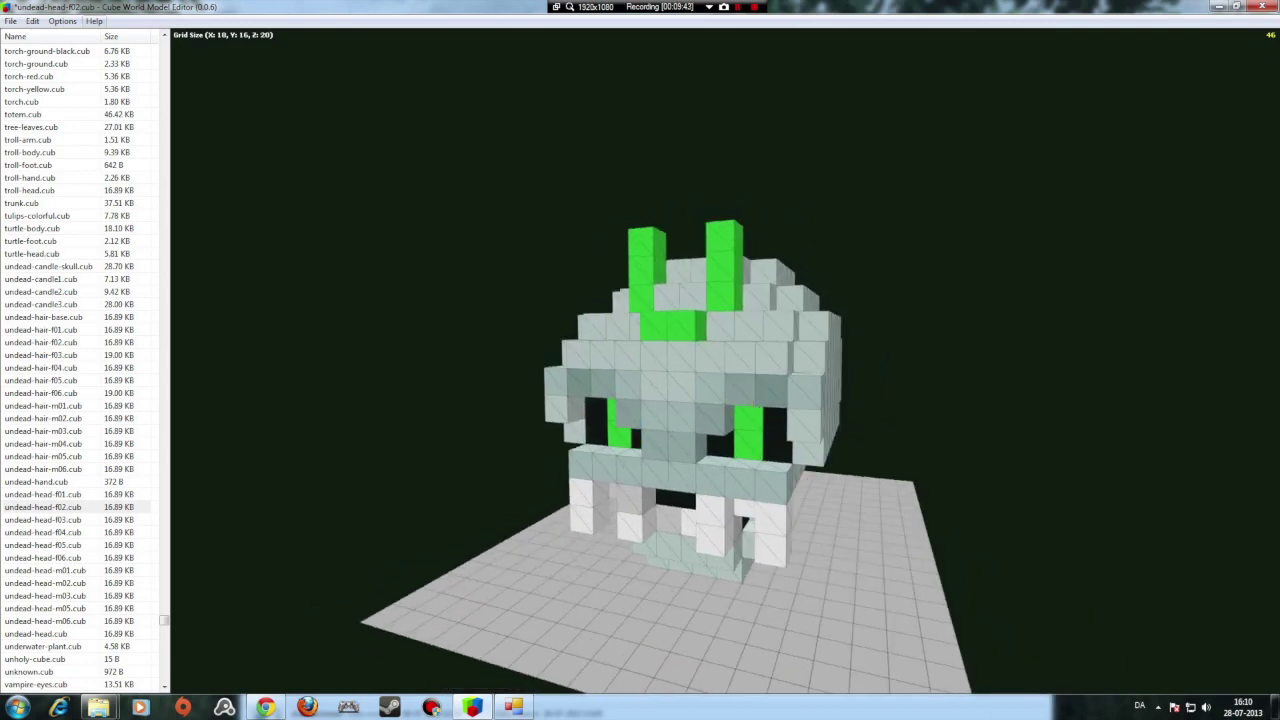
click(63, 21)
click(92, 36)
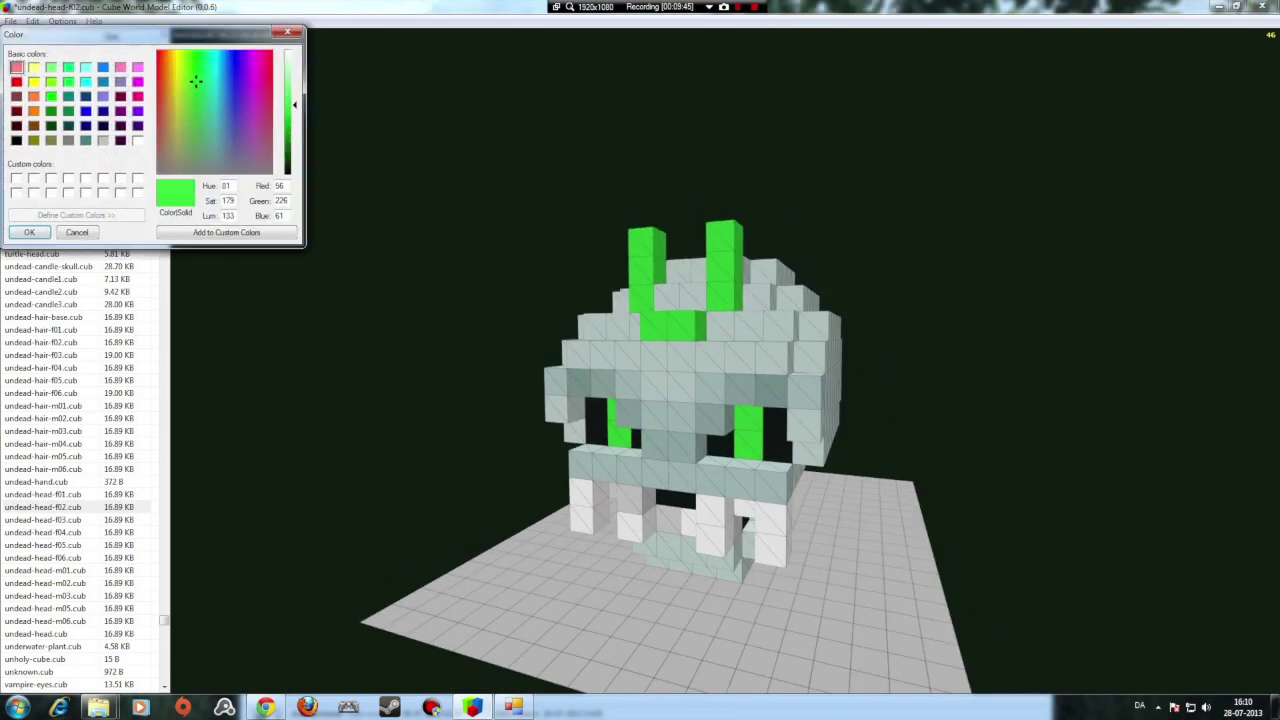
drag(213, 89, 294, 131)
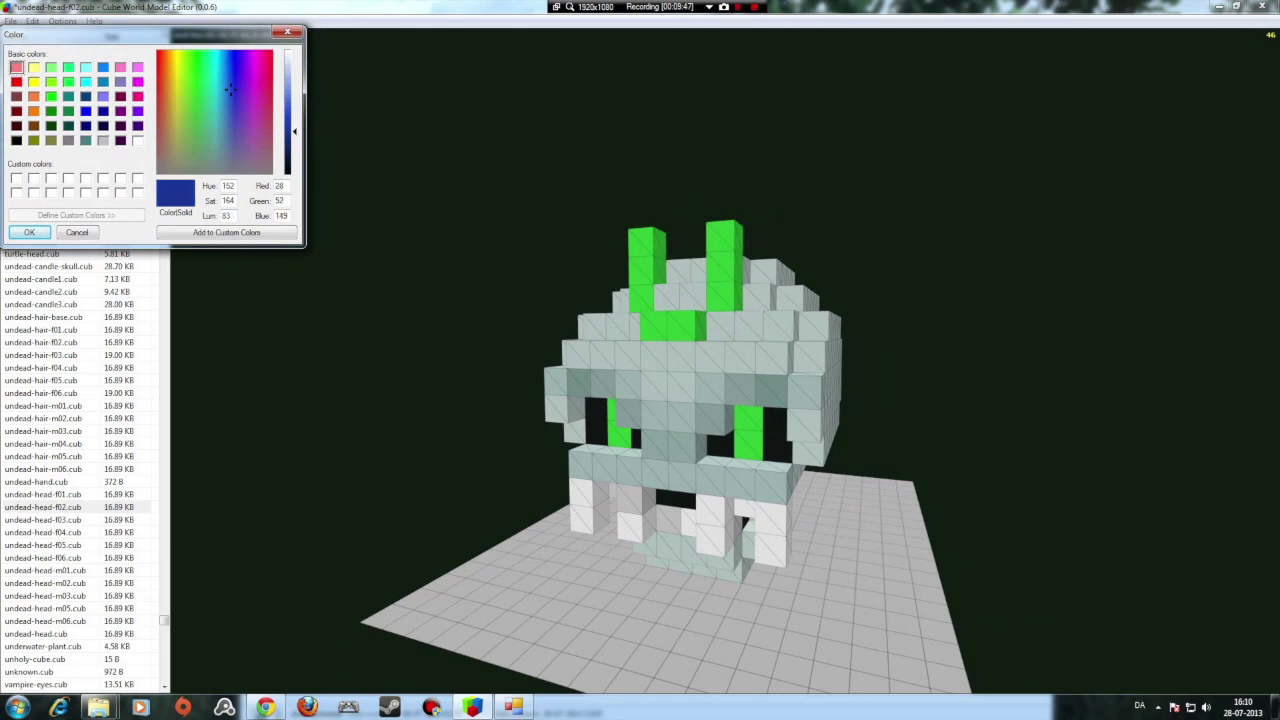
click(29, 232)
middle_drag(700, 330, 440, 480)
click(628, 352)
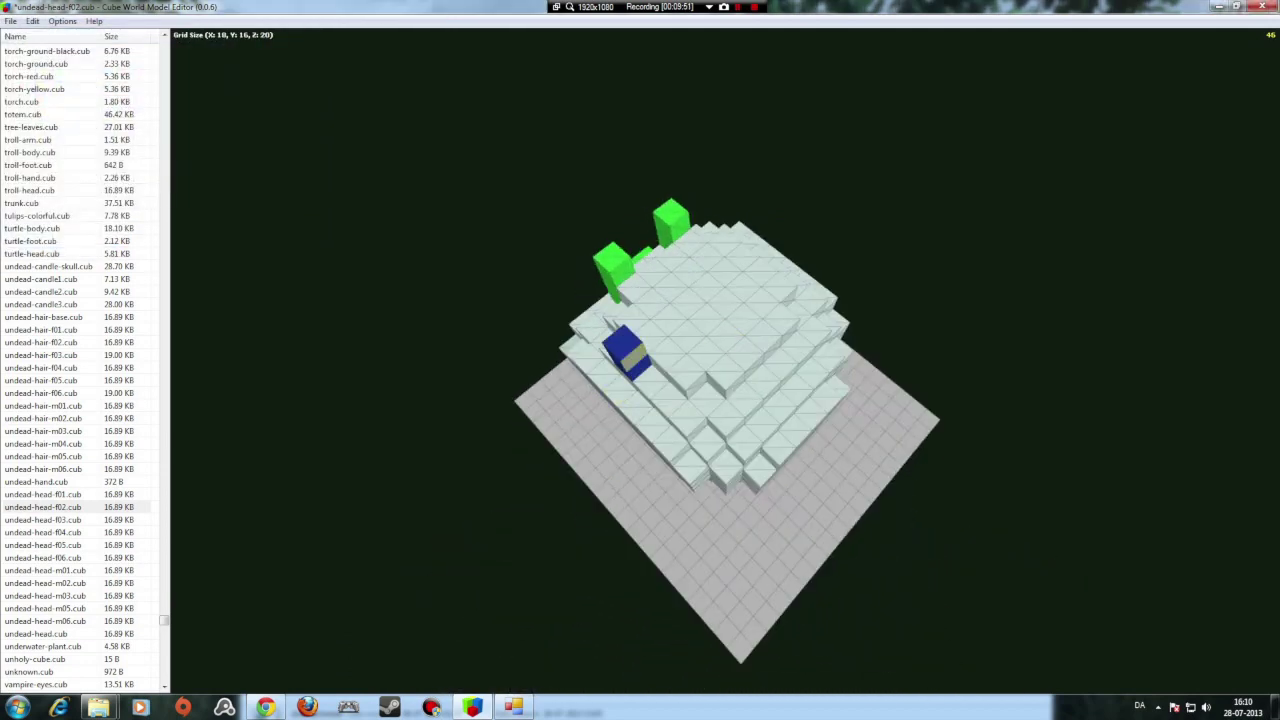
click(637, 348)
click(637, 346)
Add a blue block on top of the skull behind the horns and two adjacent blue blocks on its upper rear edge.
middle_drag(706, 353, 520, 260)
middle_drag(620, 370, 717, 352)
click(712, 262)
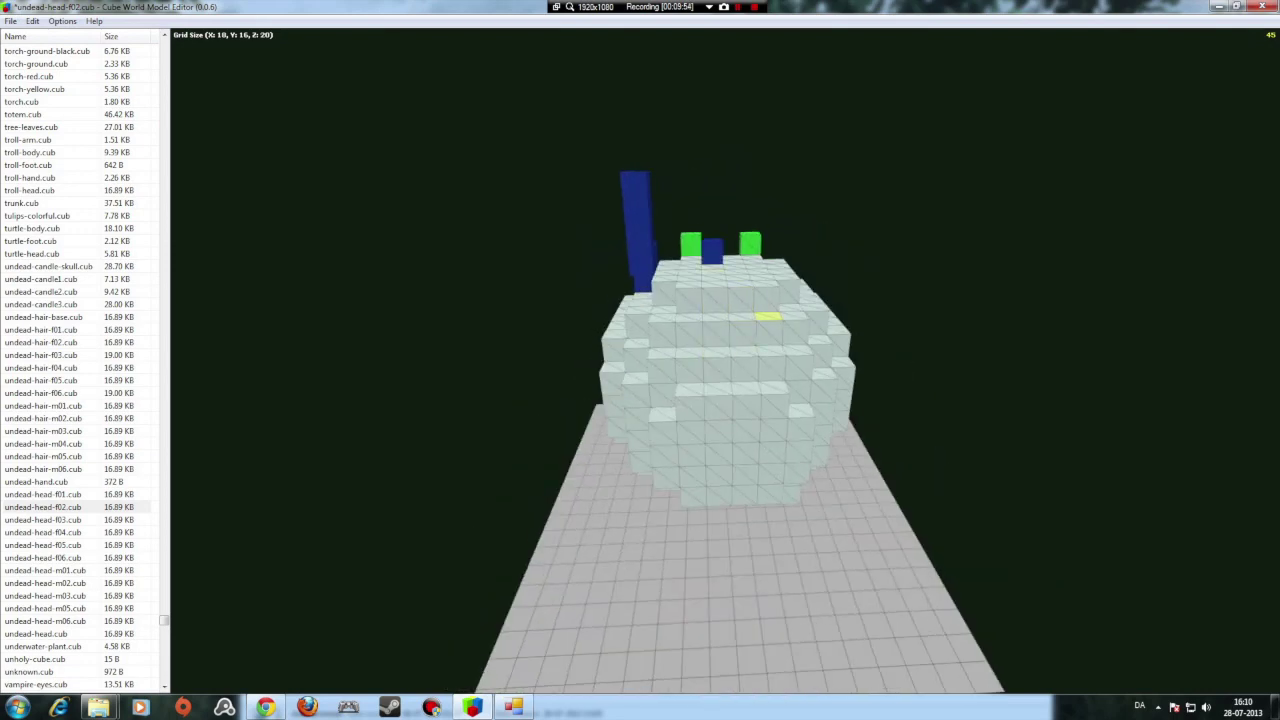
click(743, 303)
click(716, 302)
Switch to Quick Block Edit mode and draw a continuous trail of blue blocks across the skull's top and out past its side.
middle_drag(744, 304, 672, 218)
key(Tab)
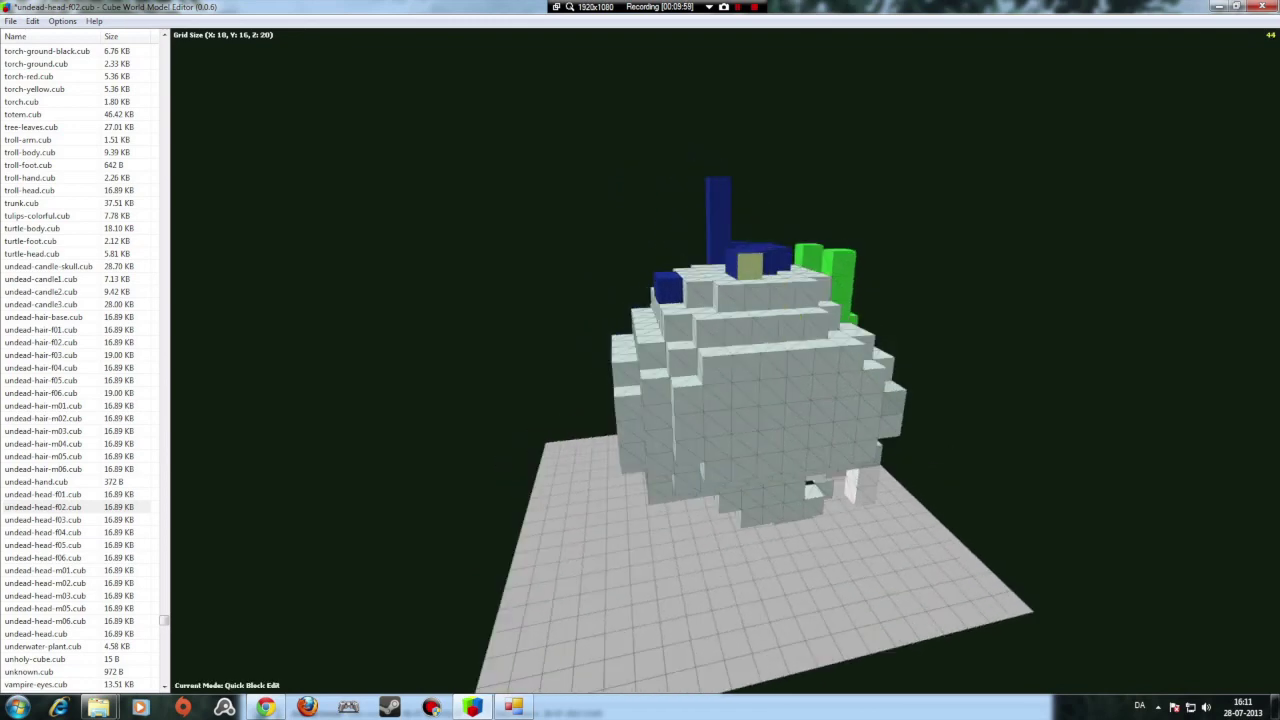
drag(749, 266, 713, 309)
middle_drag(713, 309, 763, 285)
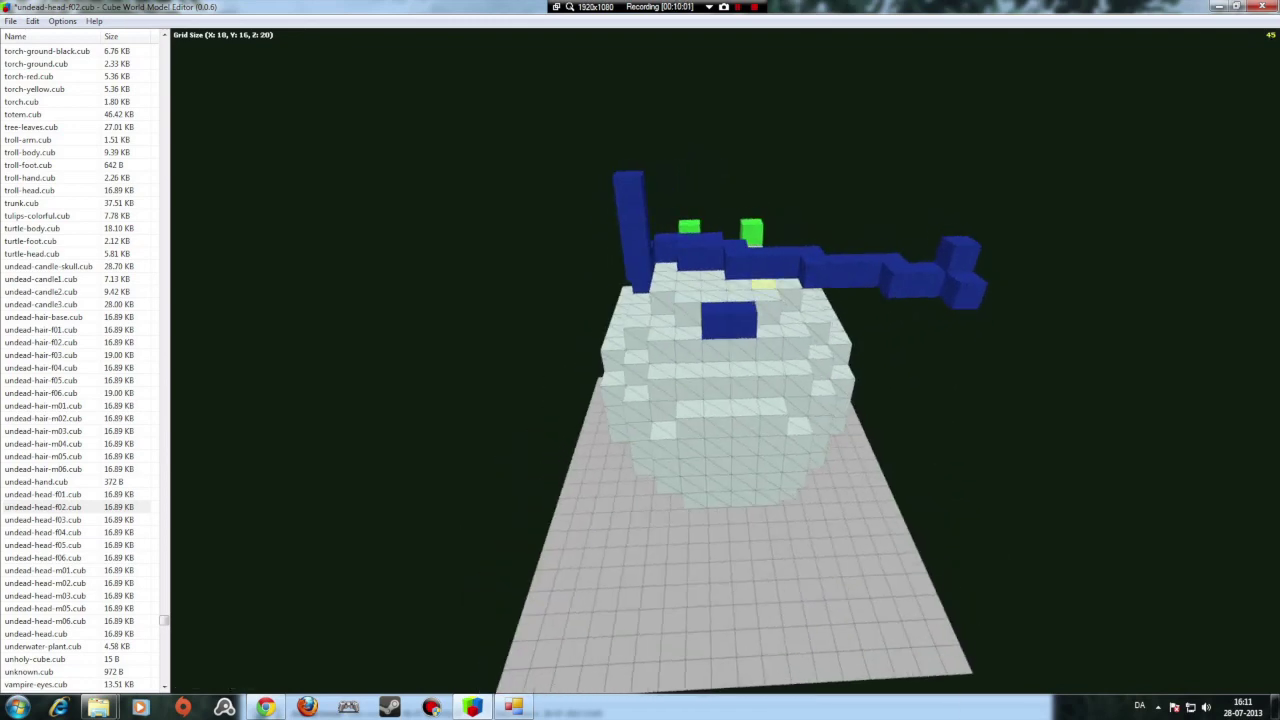
Delete the blue blocks of the trail that extend into the air past the skull's side.
right_click(842, 262)
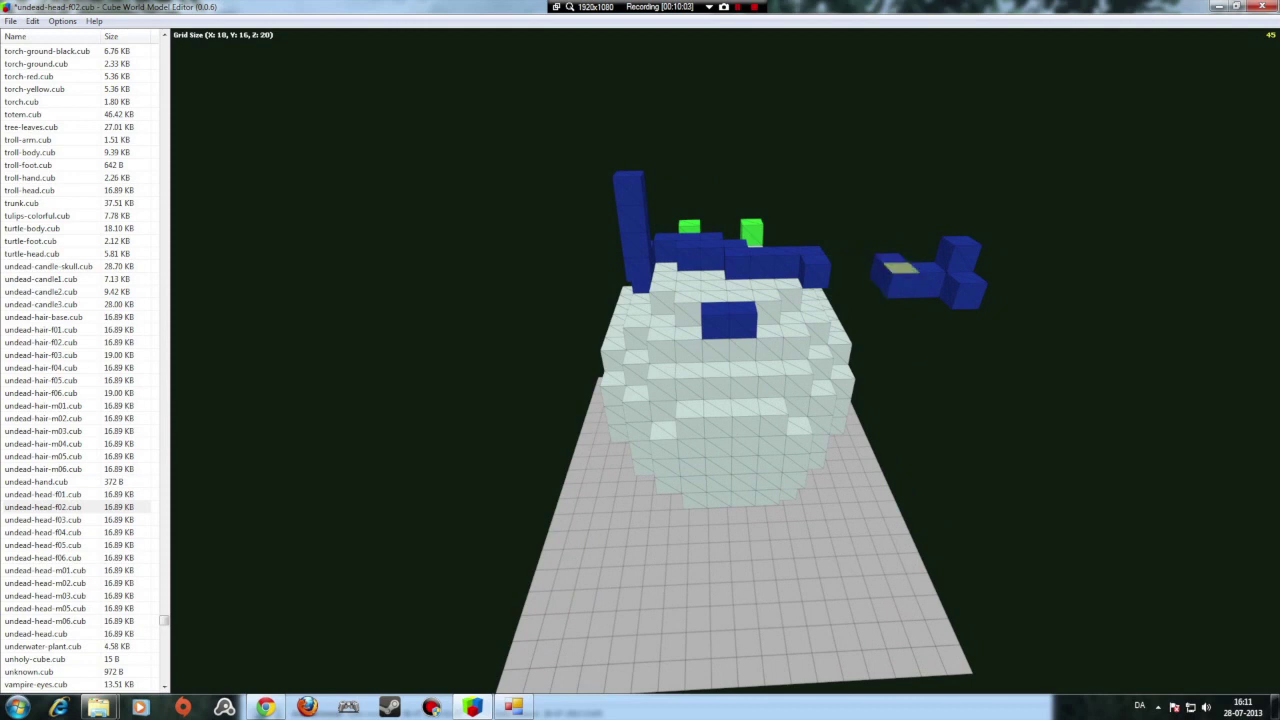
right_click(901, 269)
right_click(894, 274)
right_click(920, 280)
right_click(937, 281)
right_click(952, 287)
right_click(959, 262)
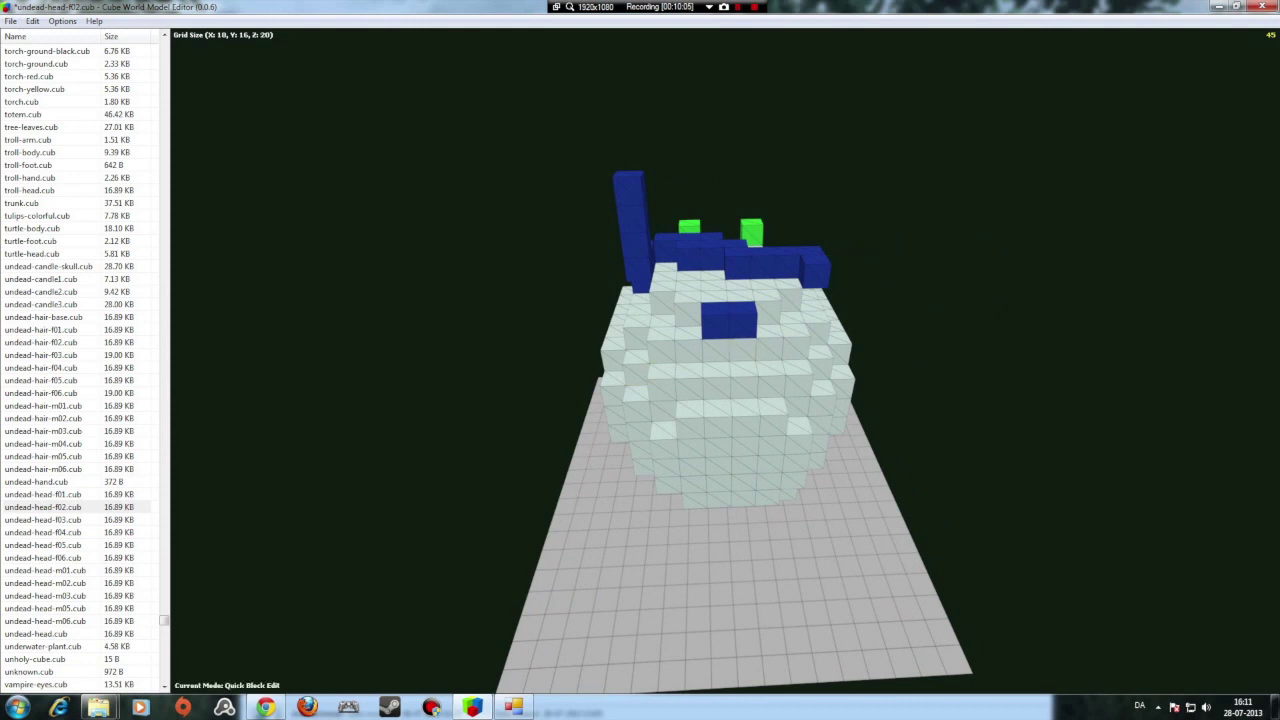
Draw more blue hair trails over the top and upper rear of the skull, with a strand sticking out behind.
click(713, 273)
click(719, 315)
mouse_move(720, 320)
middle_down()
mouse_move(798, 298)
mouse_move(712, 322)
middle_up()
click(645, 304)
click(676, 338)
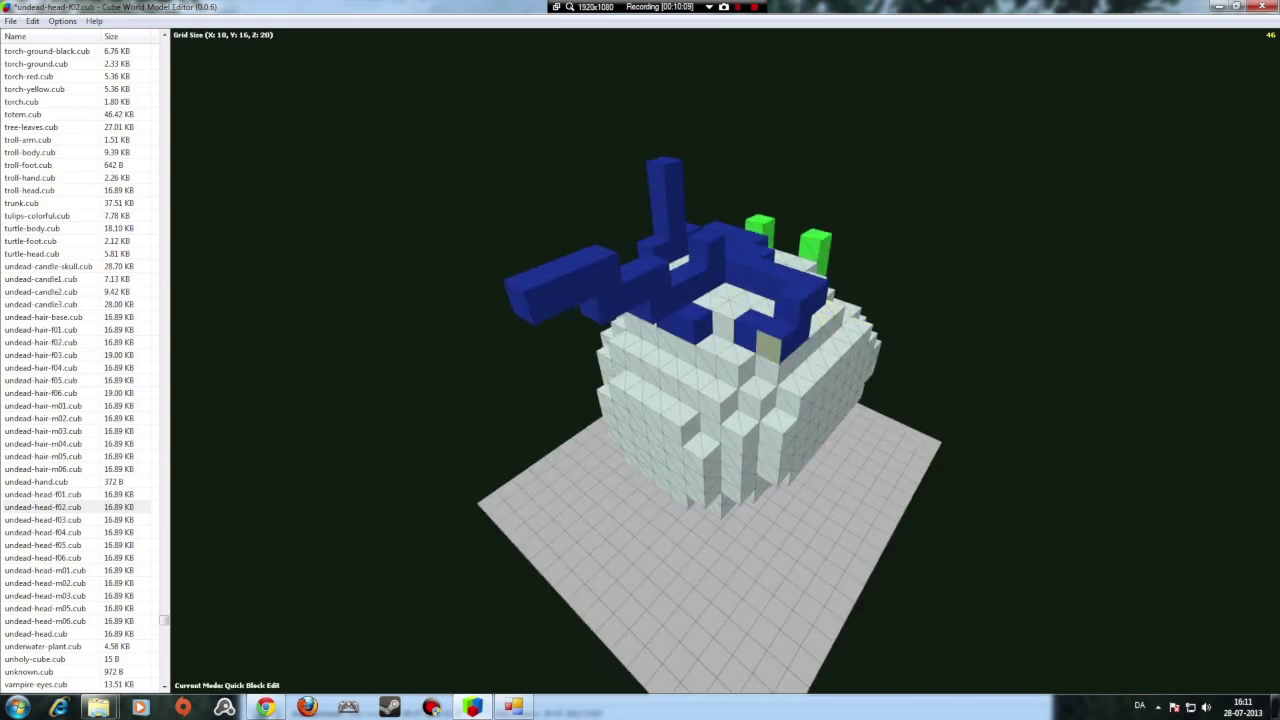
Draw additional blue hair strands at different heights sticking out from the back of the skull.
middle_drag(690, 411, 817, 381)
click(713, 391)
click(688, 358)
click(664, 368)
click(738, 400)
click(735, 396)
Build blue strands out of the skull's left side as seen from the front, at mid-height and beside the horn.
click(789, 378)
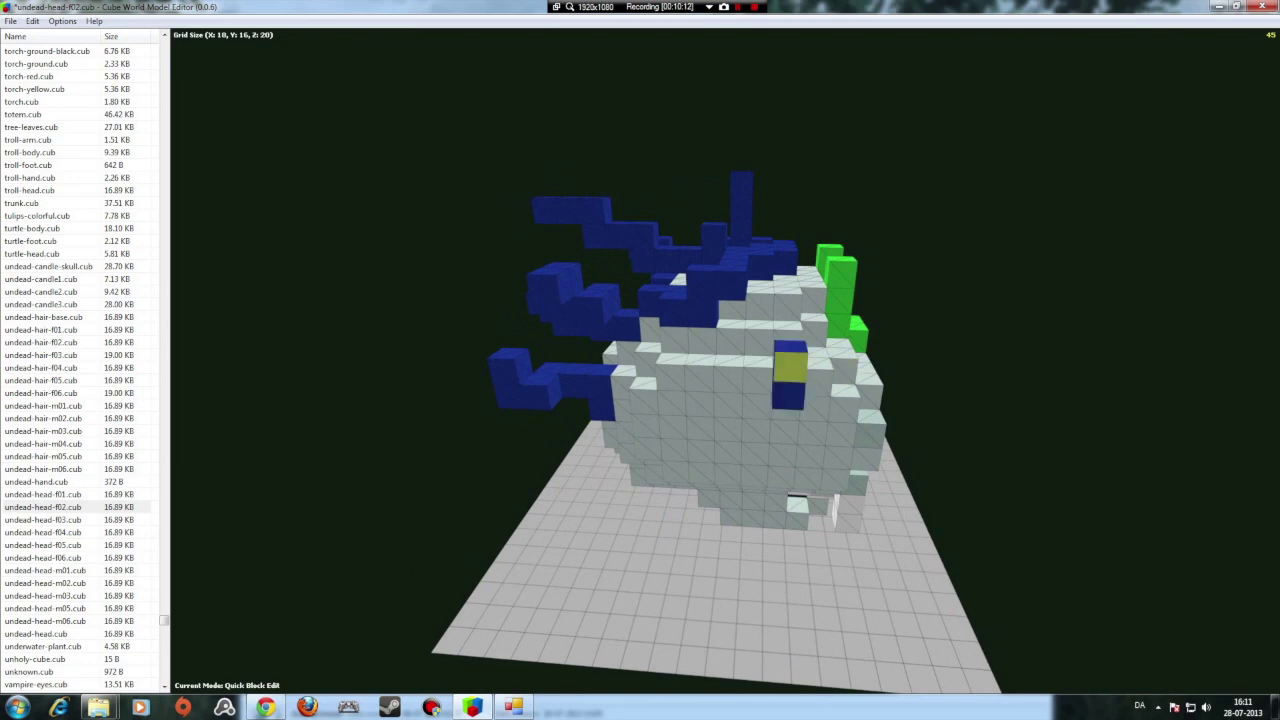
click(793, 392)
click(757, 381)
click(664, 384)
middle_drag(726, 388, 662, 390)
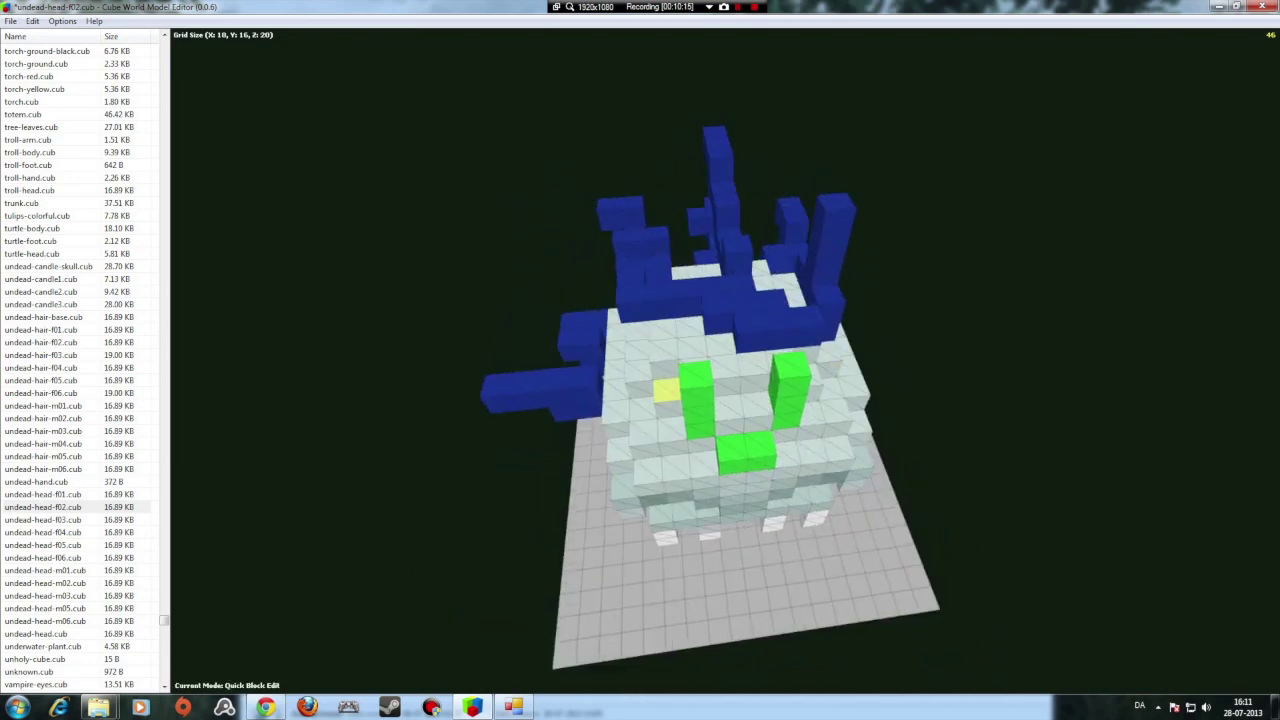
click(648, 402)
click(637, 370)
Build a matching blue strand out of the opposite side of the skull, above the eye level.
middle_drag(860, 421, 796, 388)
click(766, 362)
click(785, 352)
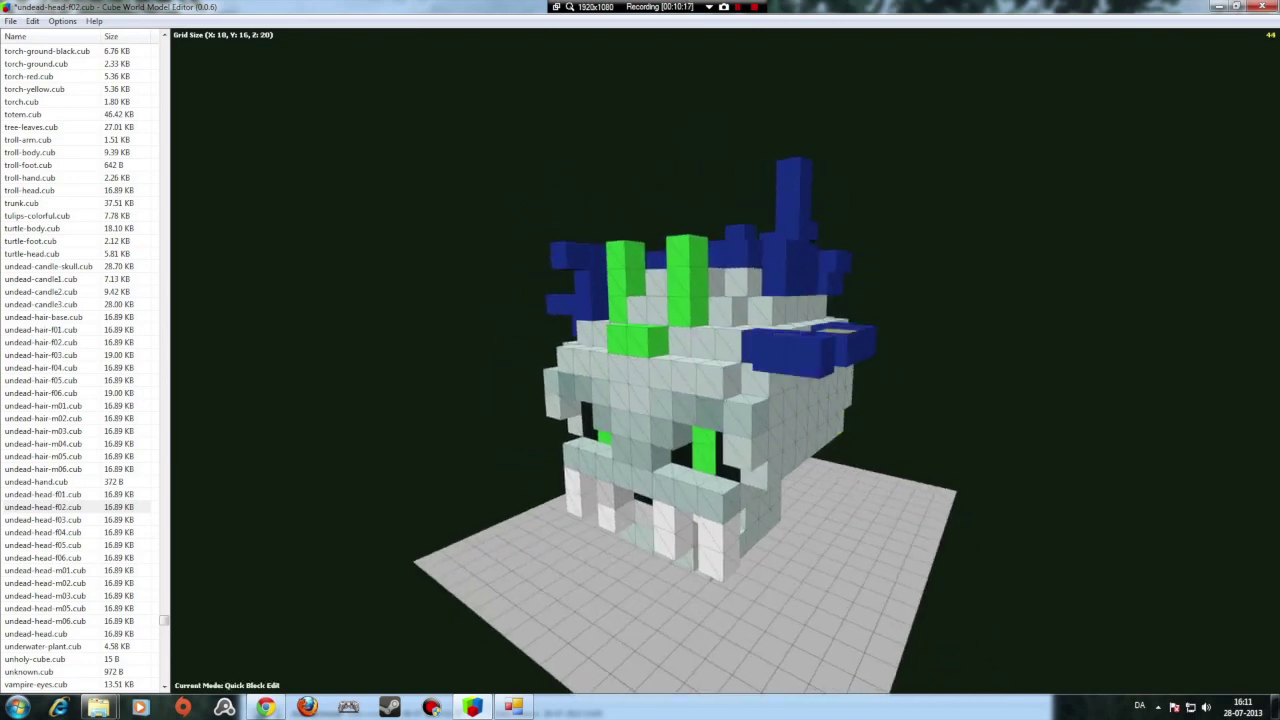
Fill the gap between the upper front teeth with two blue blocks.
middle_drag(775, 468, 836, 424)
middle_drag(740, 500, 645, 508)
click(702, 440)
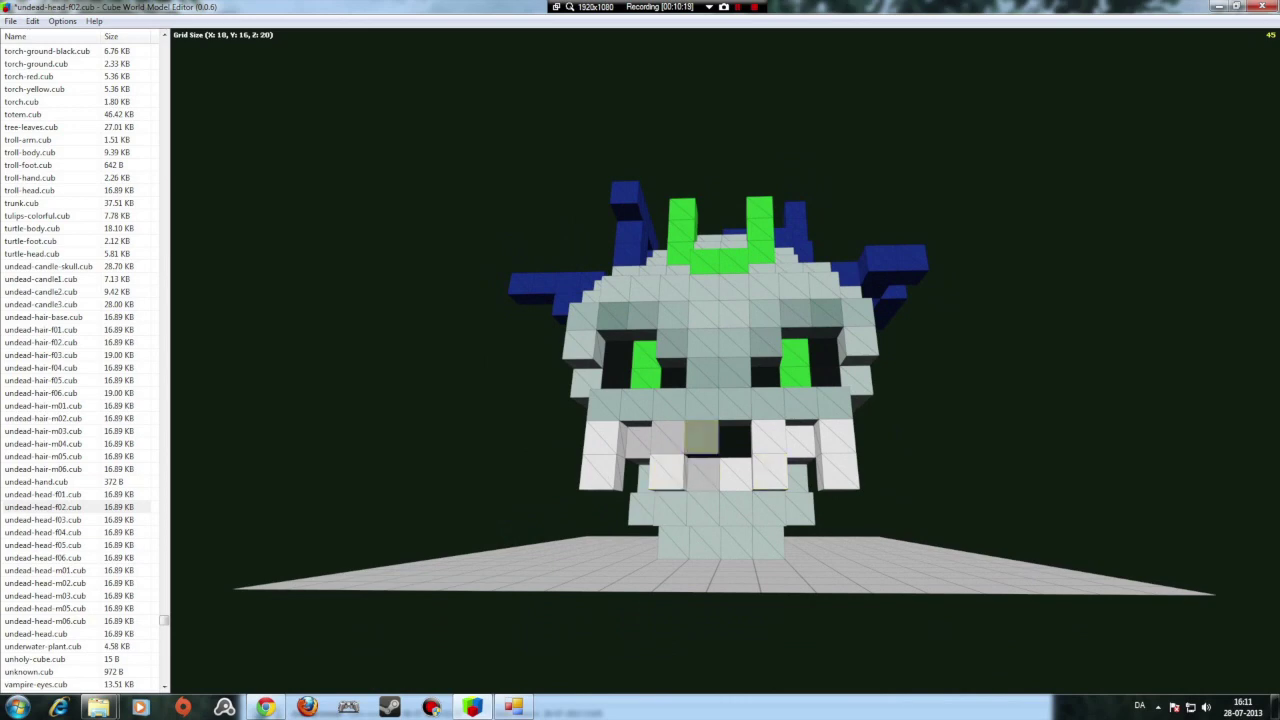
click(735, 437)
middle_drag(790, 440, 705, 478)
drag(602, 490, 640, 486)
middle_drag(640, 486, 705, 498)
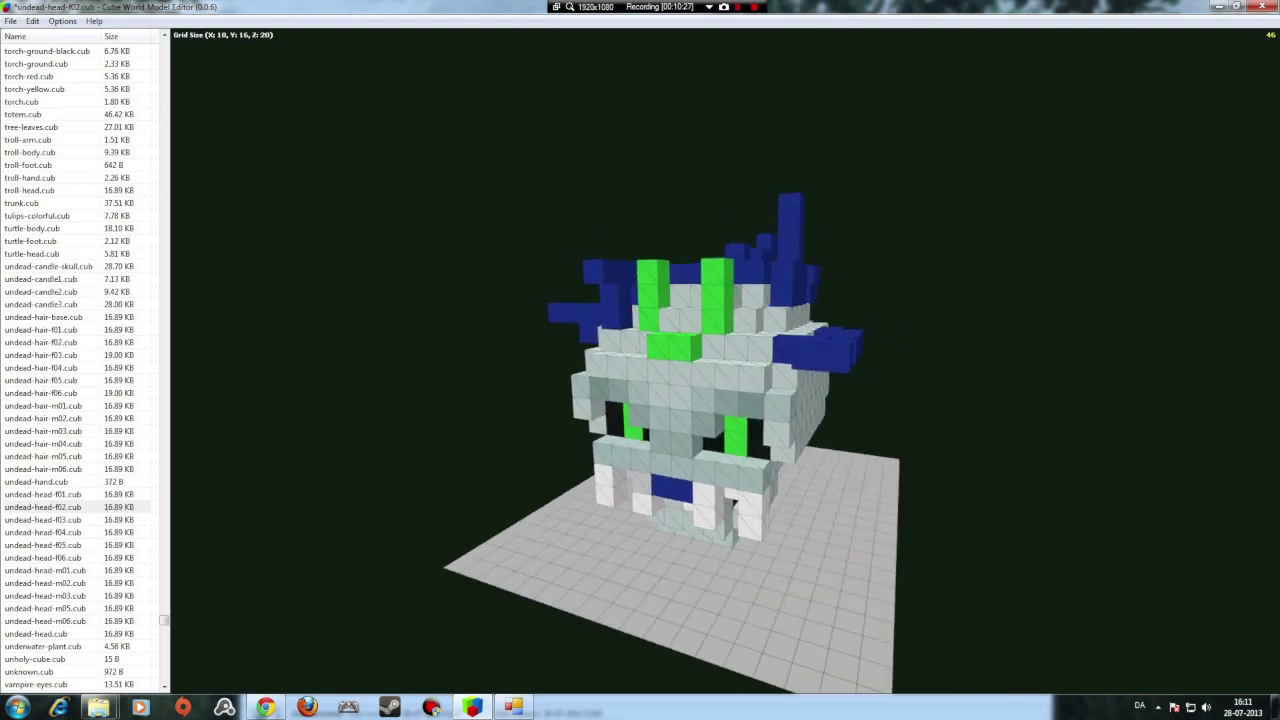
drag(733, 503, 703, 518)
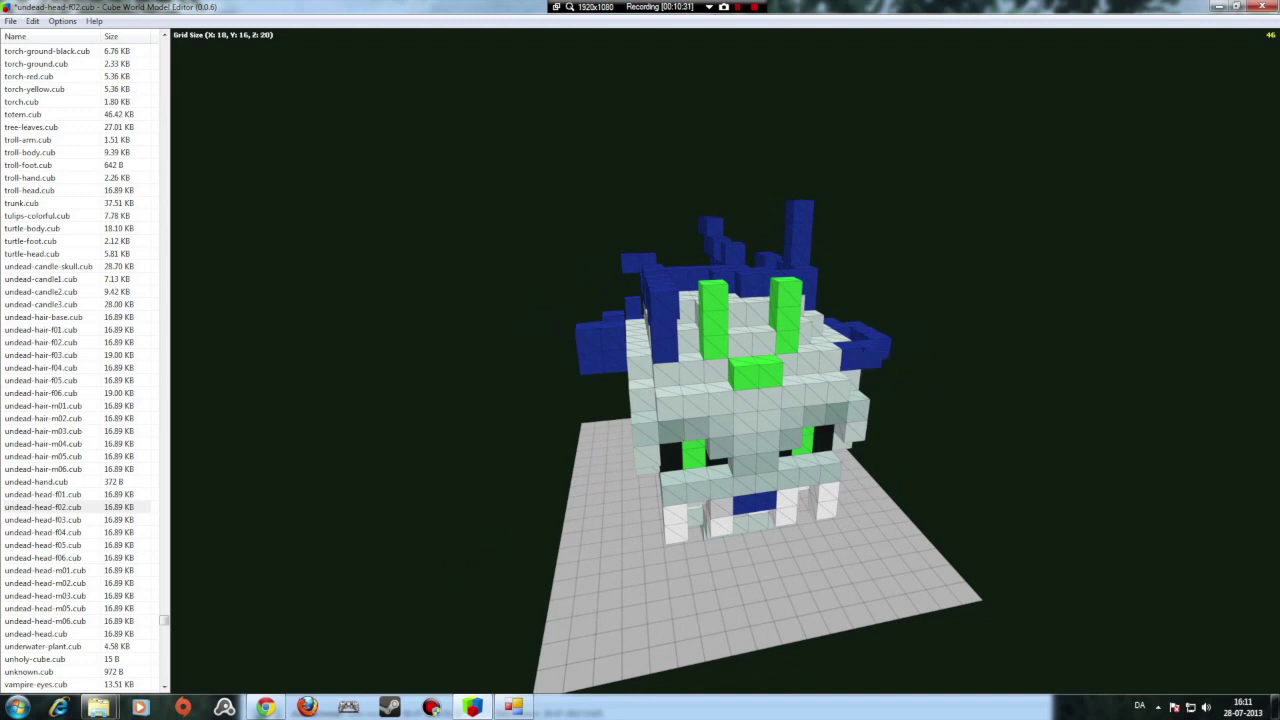
middle_drag(920, 370, 866, 352)
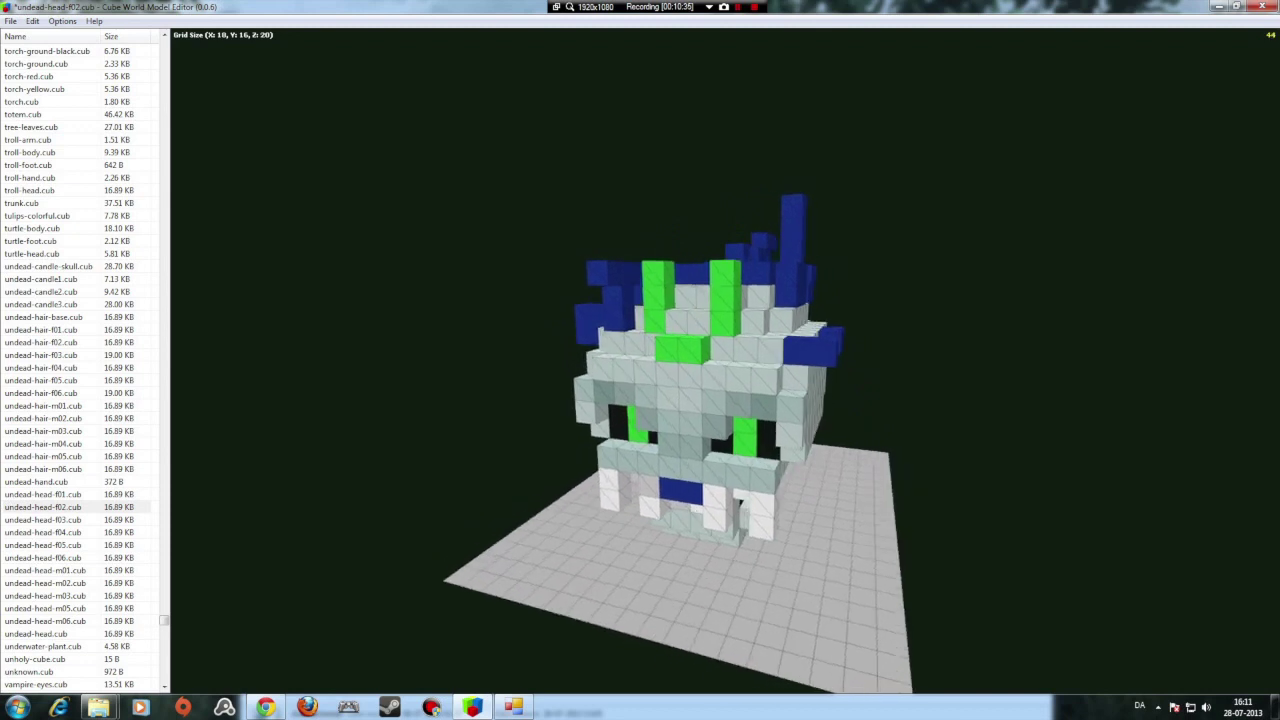
Set the brush colour to a darker green (36, 143, 33), moving the colour dialog clear of the model.
click(62, 21)
key(b)
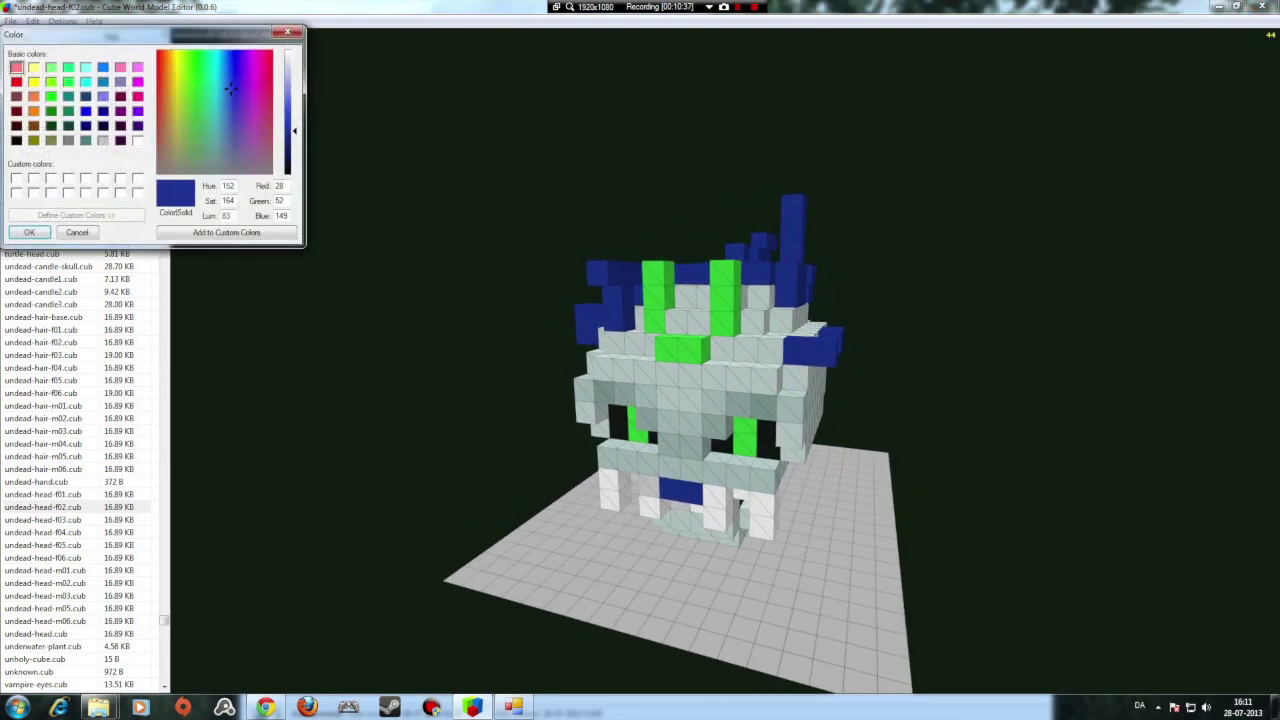
click(195, 96)
drag(110, 36, 1012, 53)
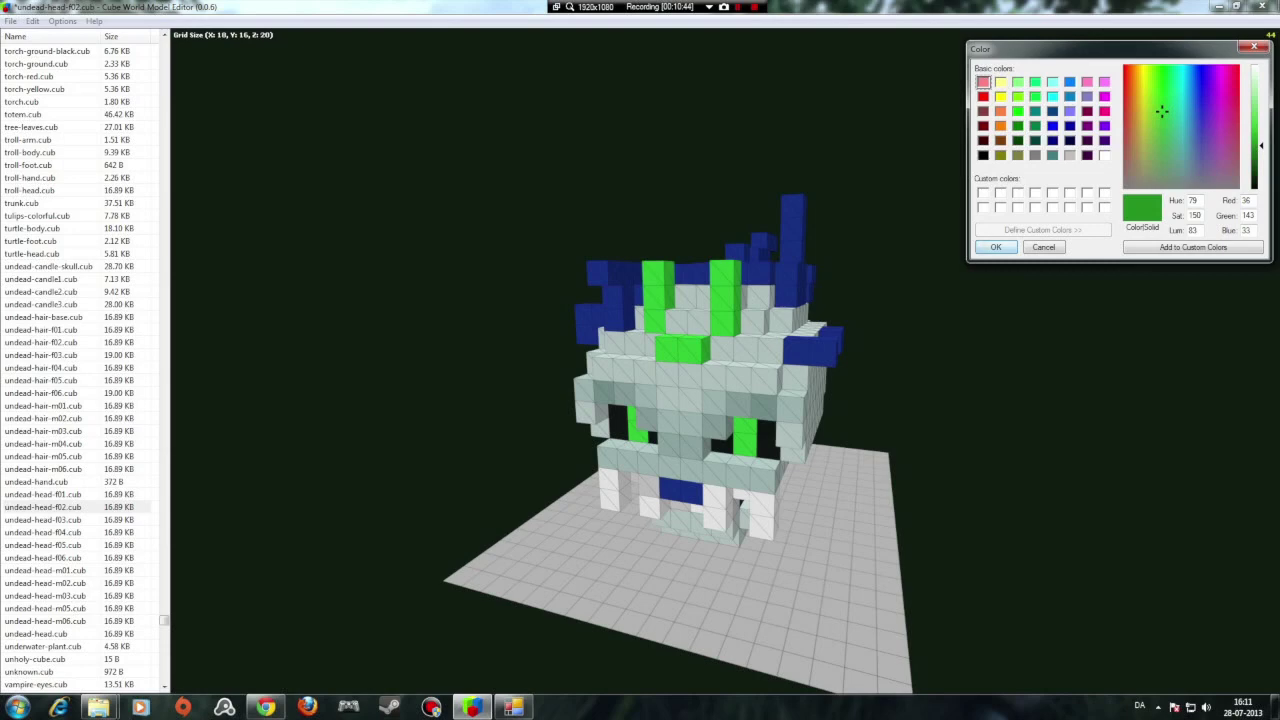
click(996, 247)
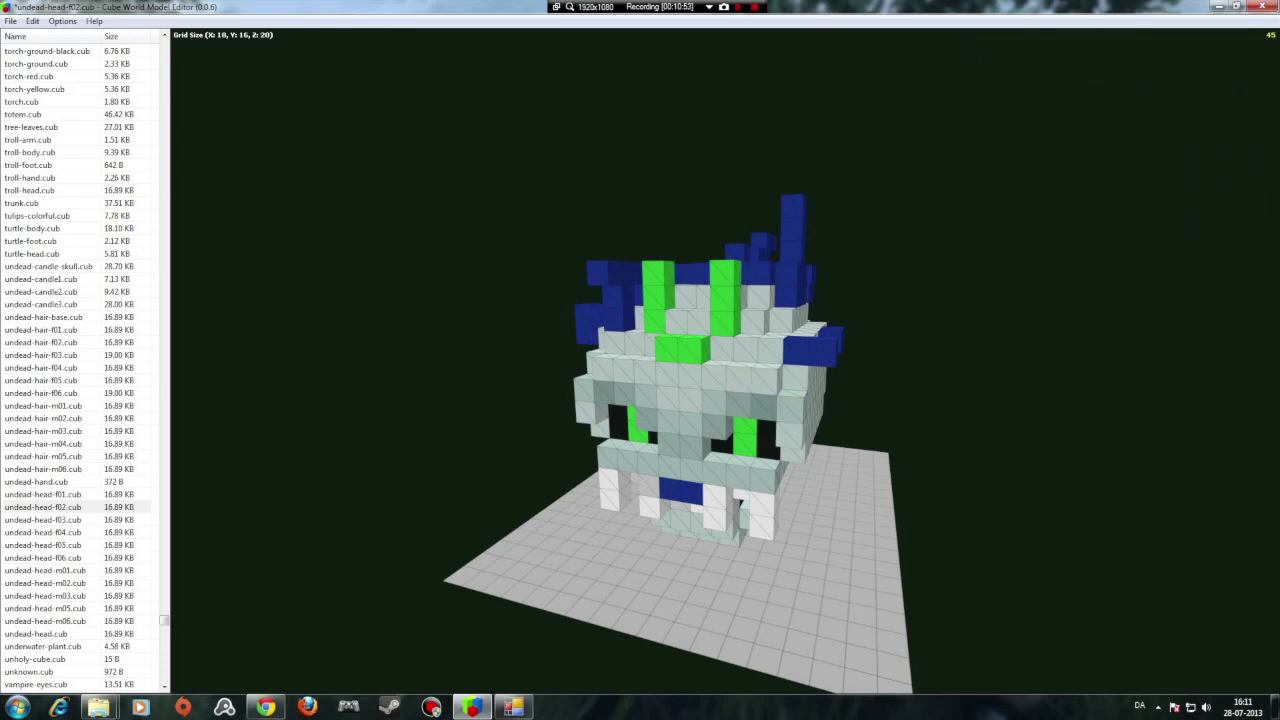
middle_drag(739, 380, 700, 392)
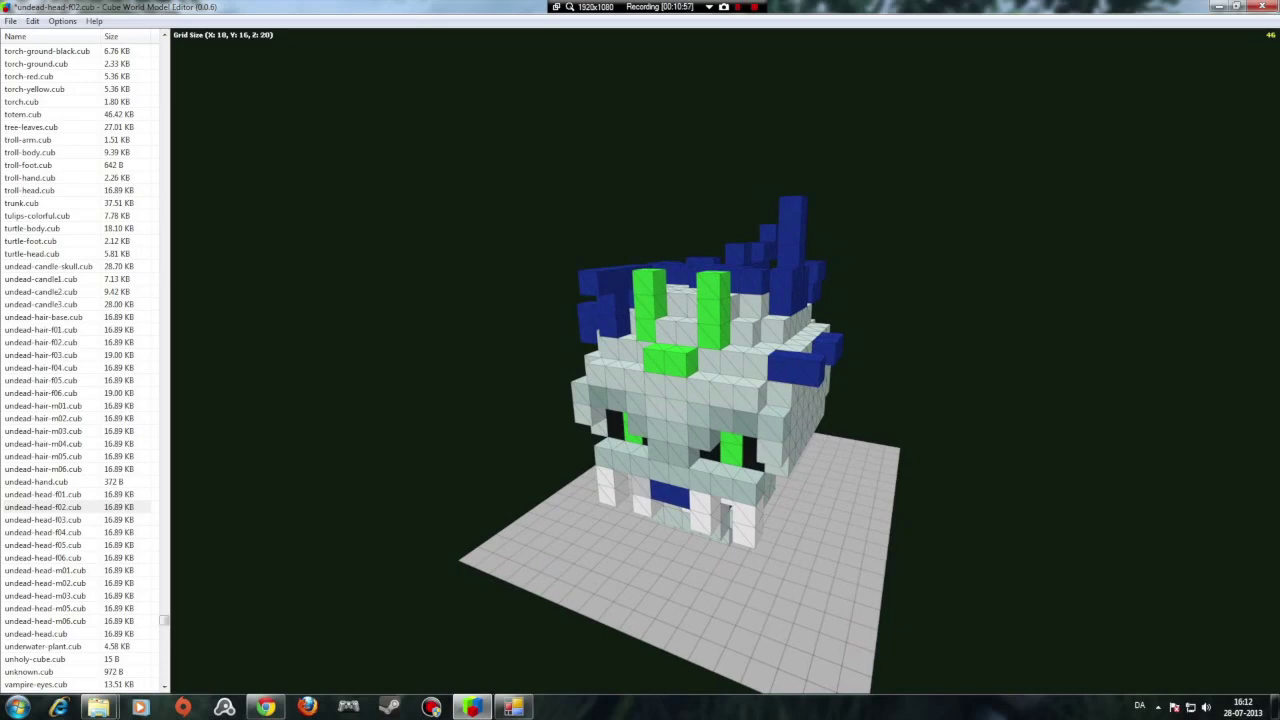
mouse_move(700, 392)
middle_down()
mouse_move(764, 372)
mouse_move(702, 386)
mouse_move(734, 376)
mouse_move(706, 376)
middle_up()
middle_drag(820, 606, 686, 636)
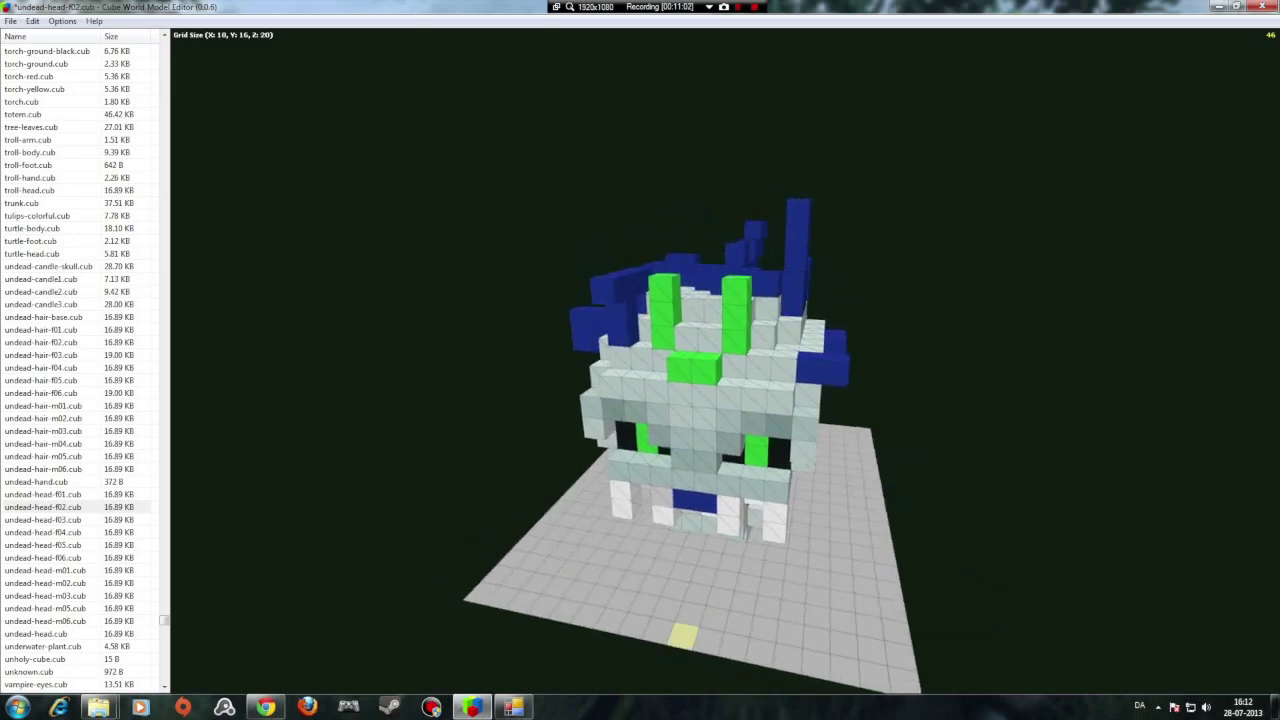
middle_drag(730, 397, 749, 365)
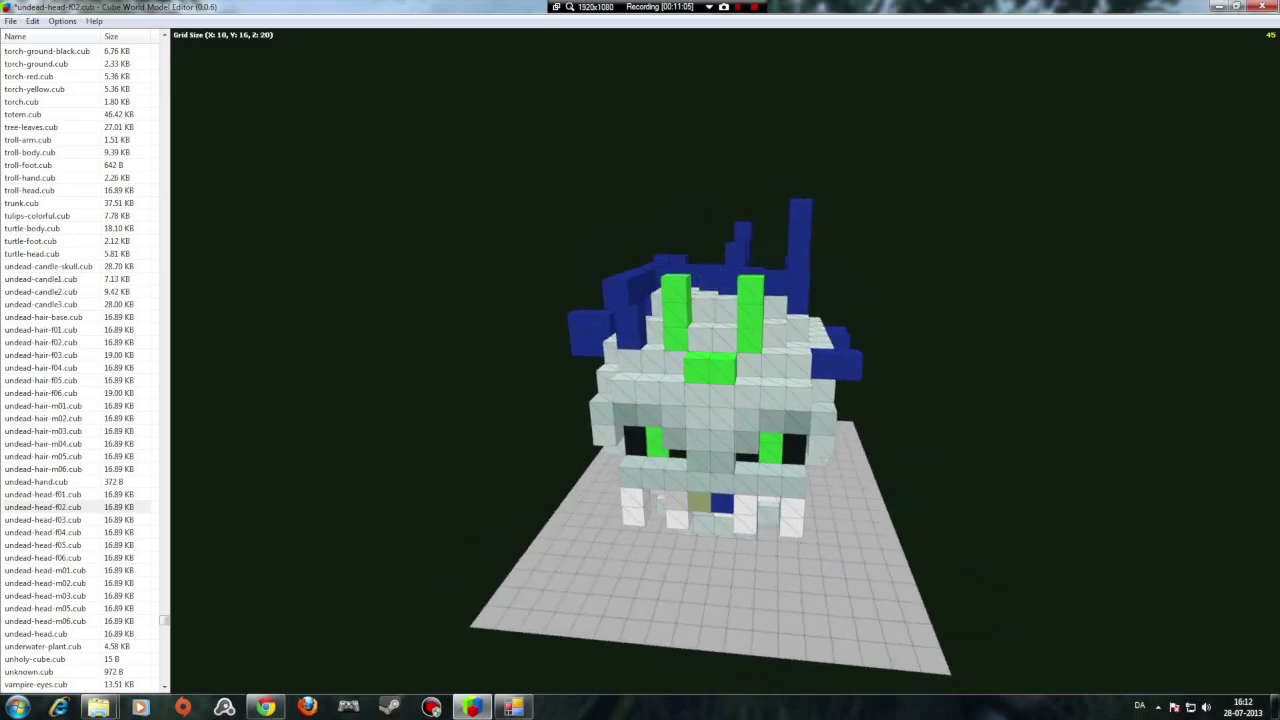
middle_drag(722, 373, 611, 549)
right_drag(790, 304, 682, 446)
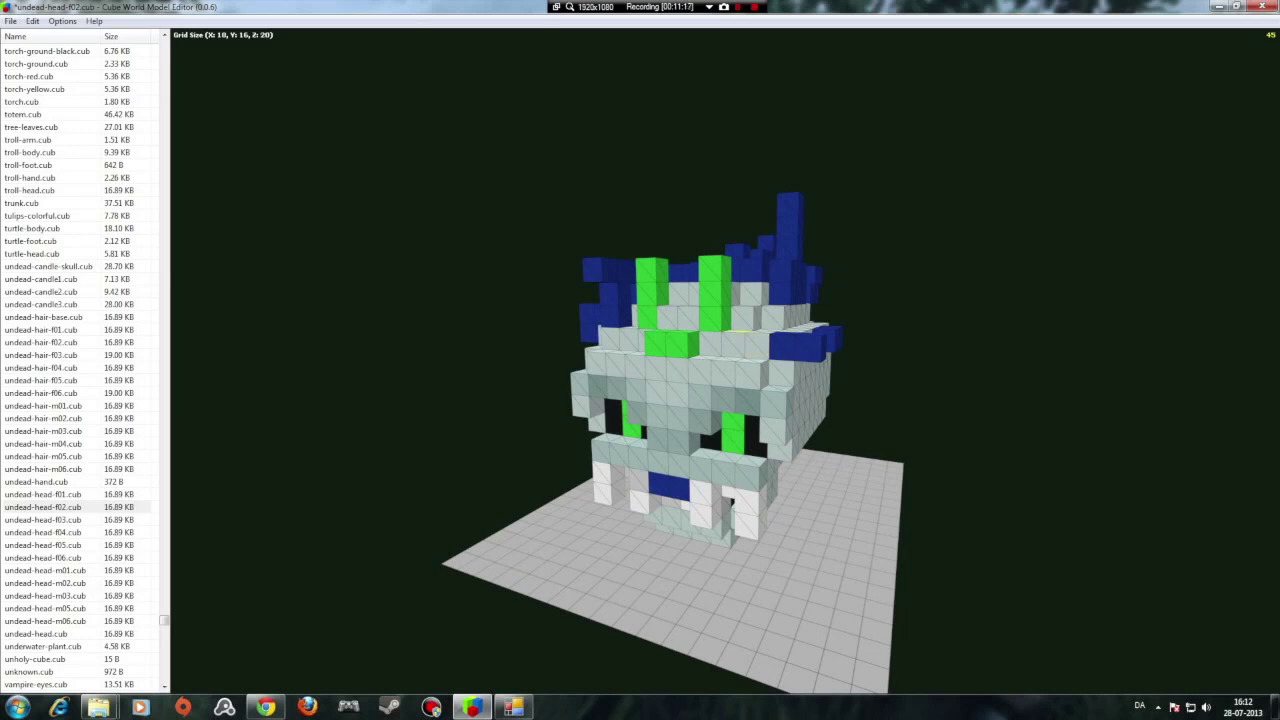
mouse_move(750, 345)
right_down()
mouse_move(782, 340)
mouse_move(747, 354)
right_up()
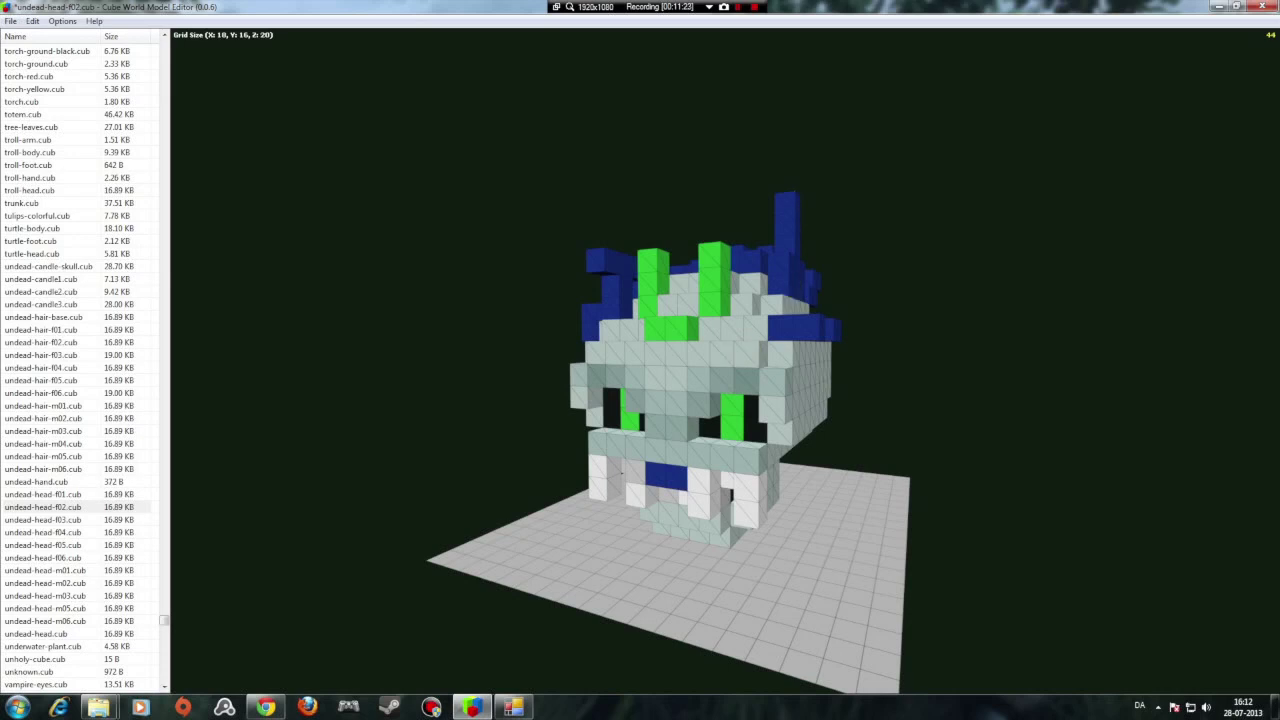
right_drag(621, 473, 625, 475)
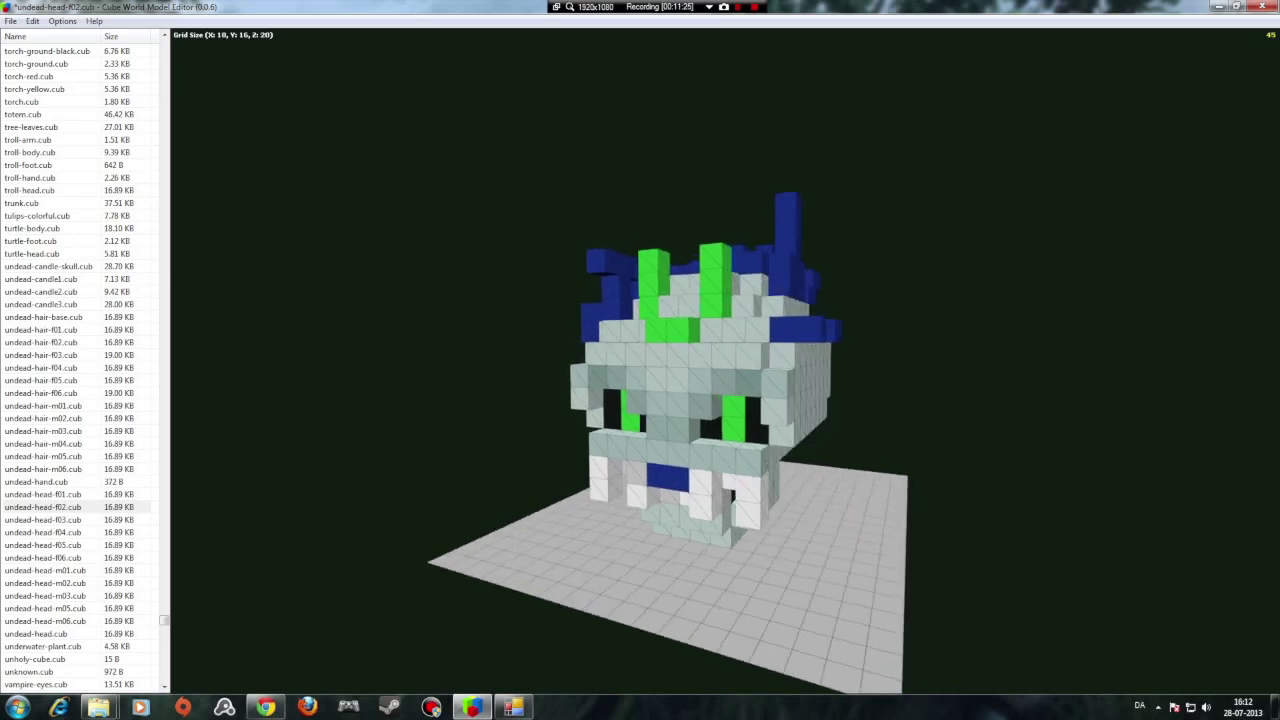
Open the Save As dialog for the edited .cub model and close it without saving.
click(10, 21)
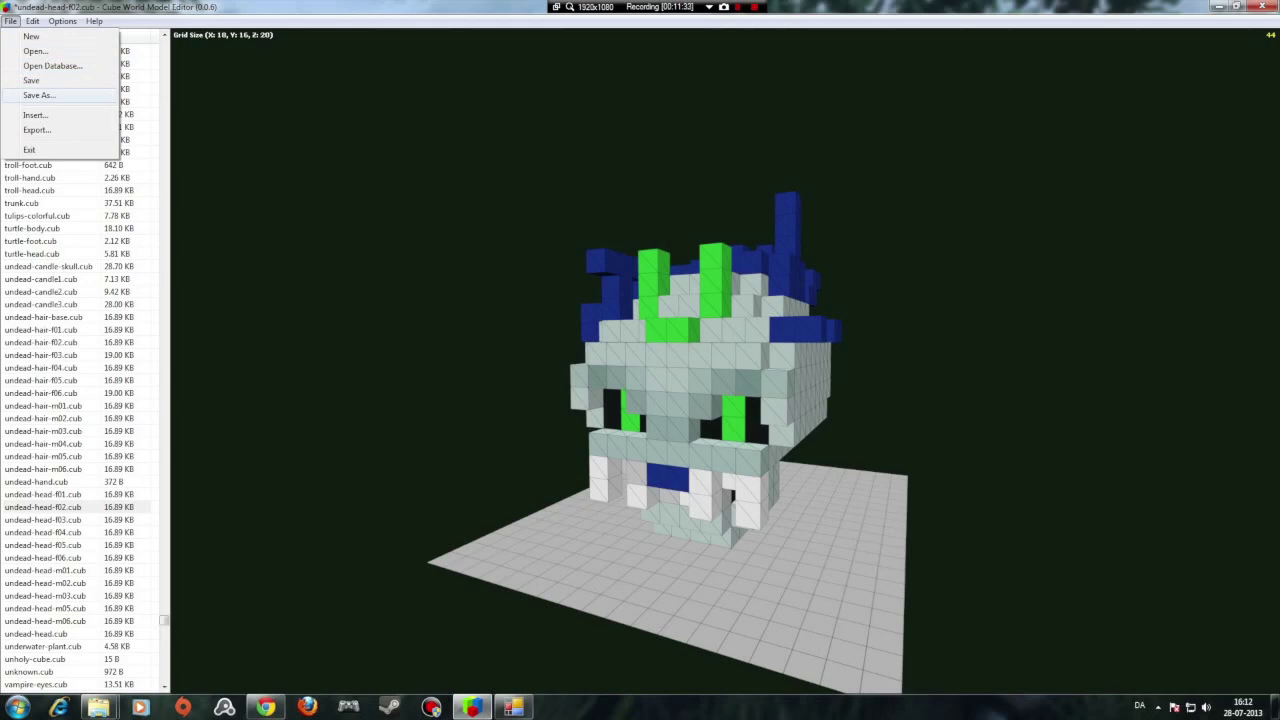
click(38, 95)
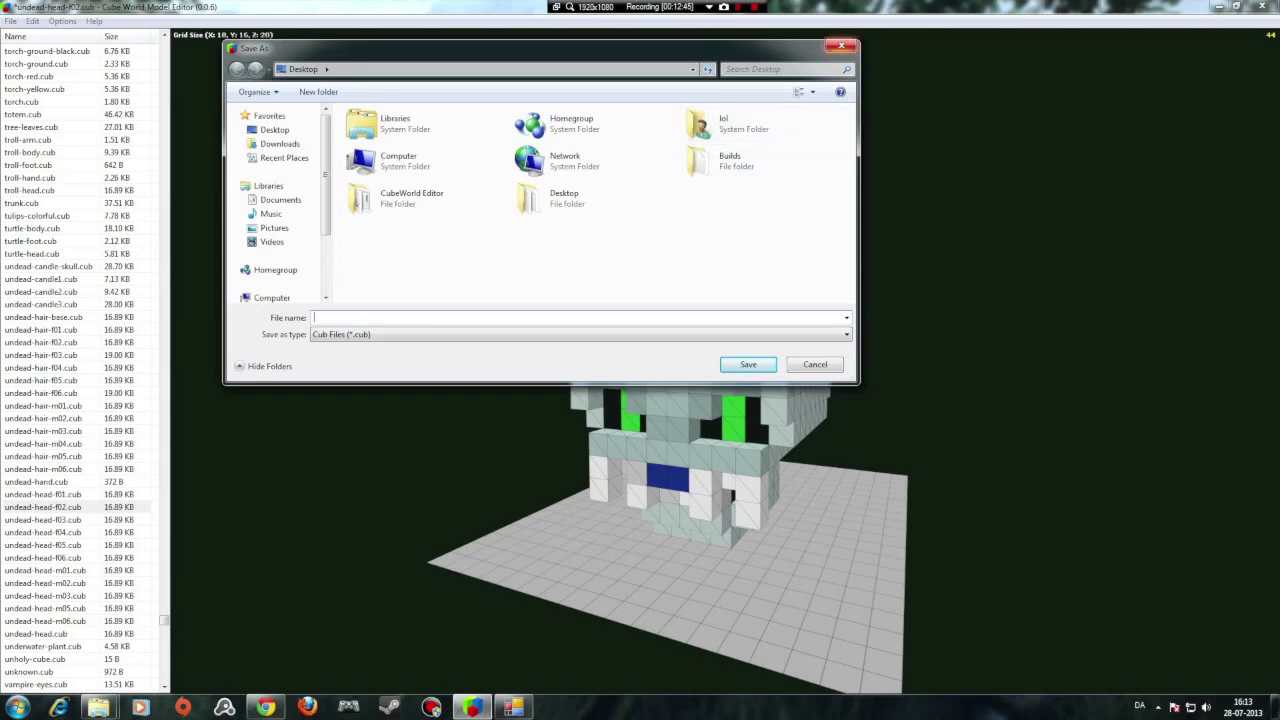
click(841, 45)
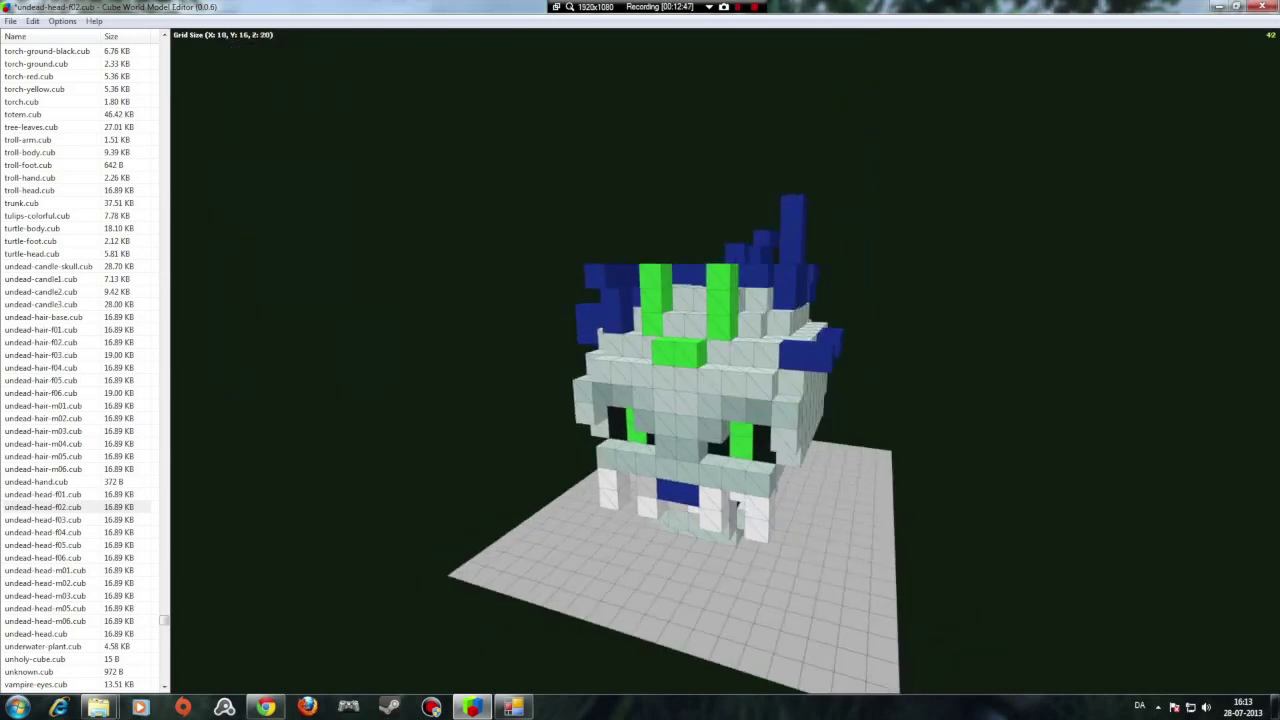
Save the edited skull in the Builds folder as undead-head-f02.cub, adapting the name of the existing undead-head-m04.cub file.
middle_drag(734, 326, 768, 364)
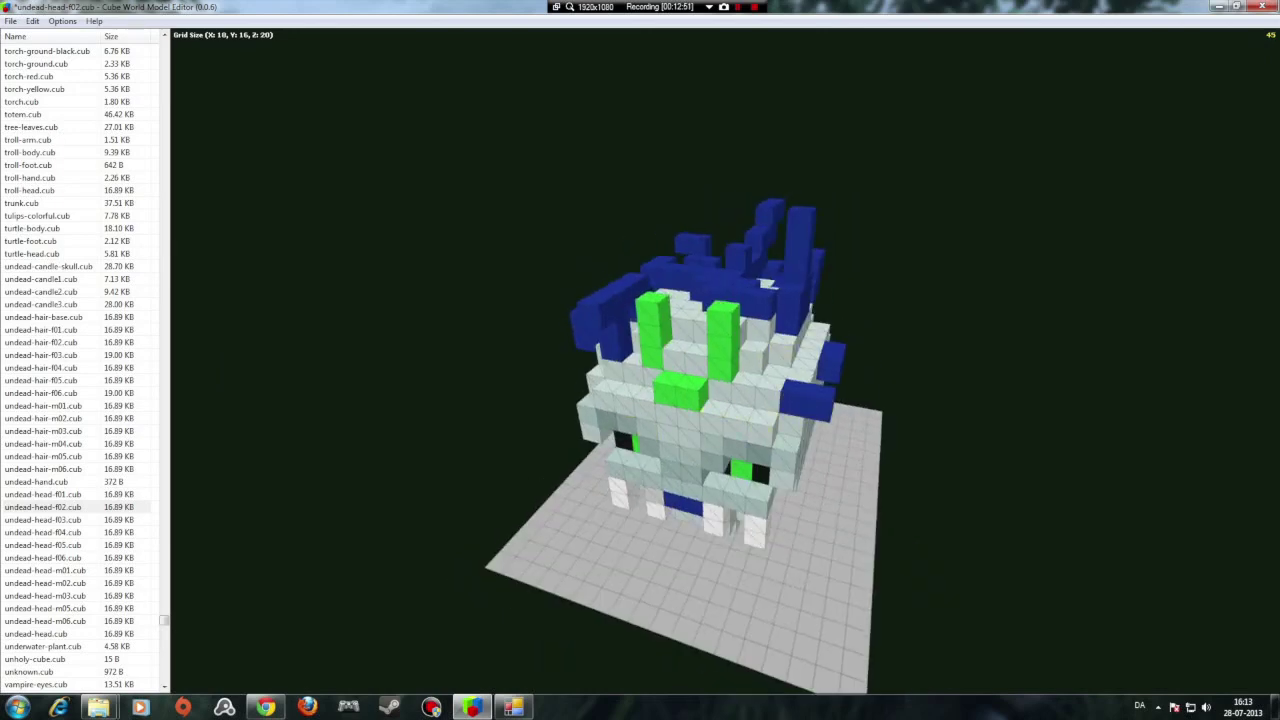
click(10, 21)
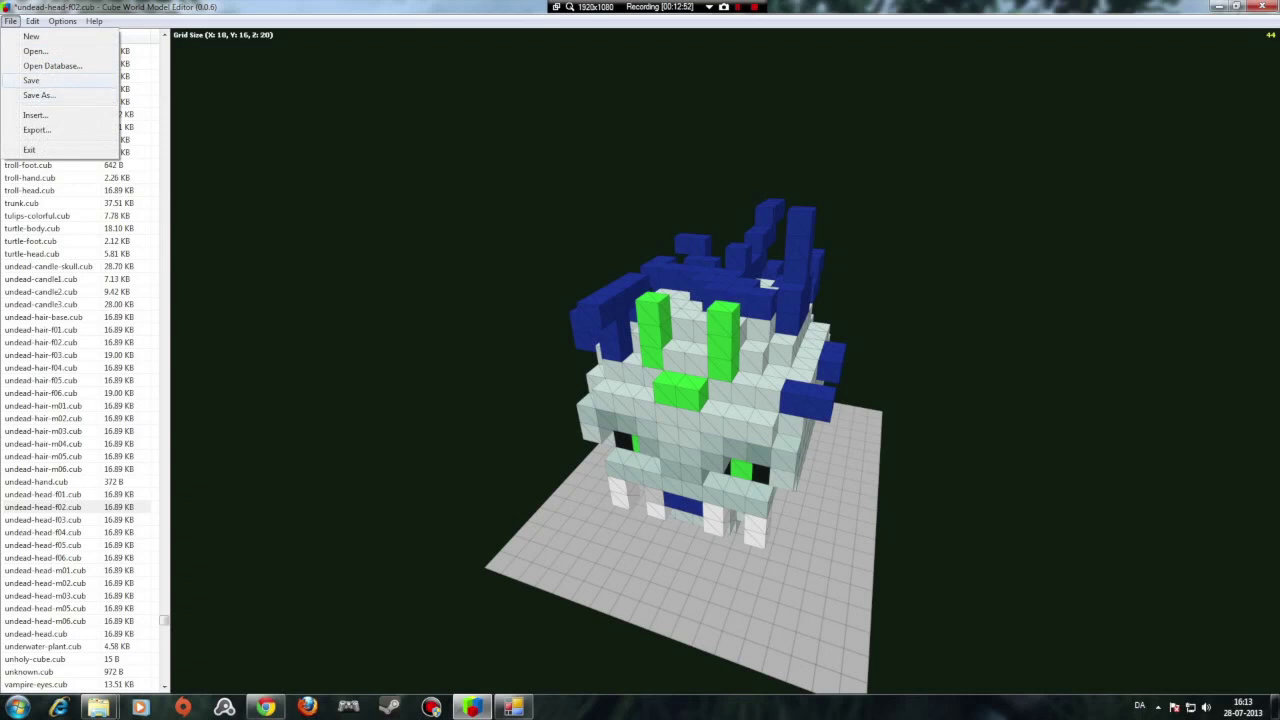
click(38, 95)
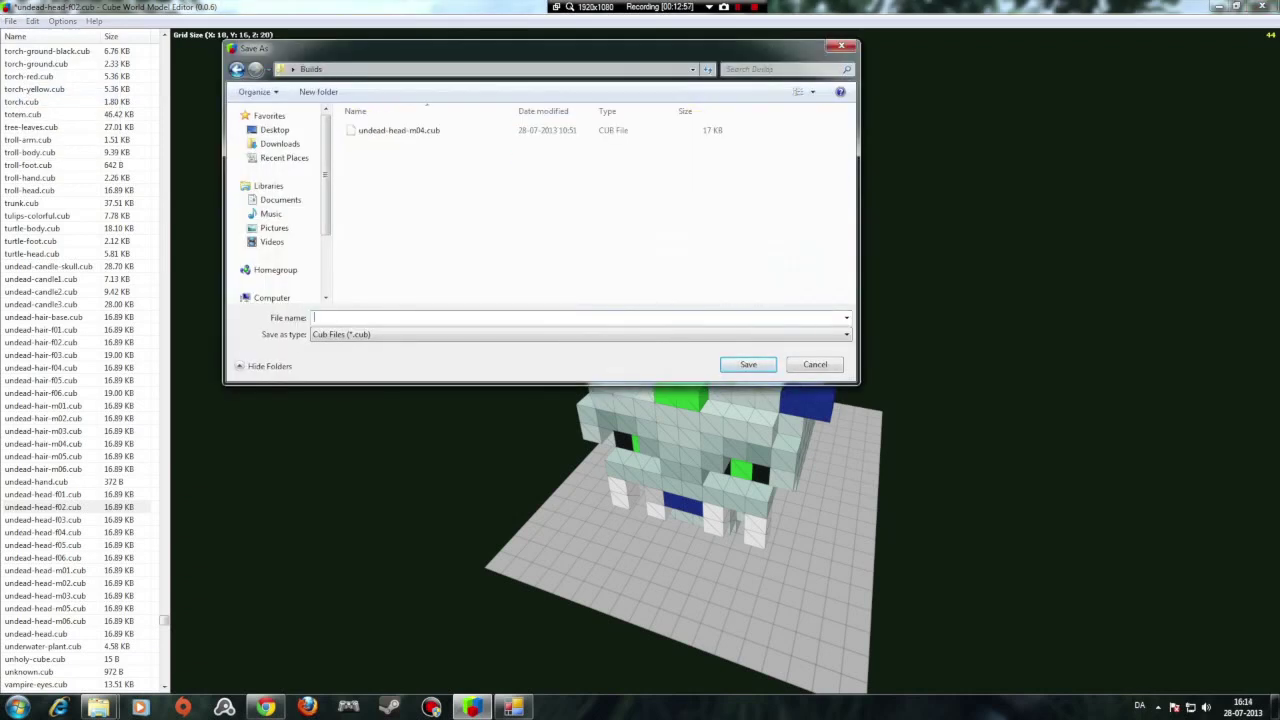
click(399, 130)
right_click(415, 130)
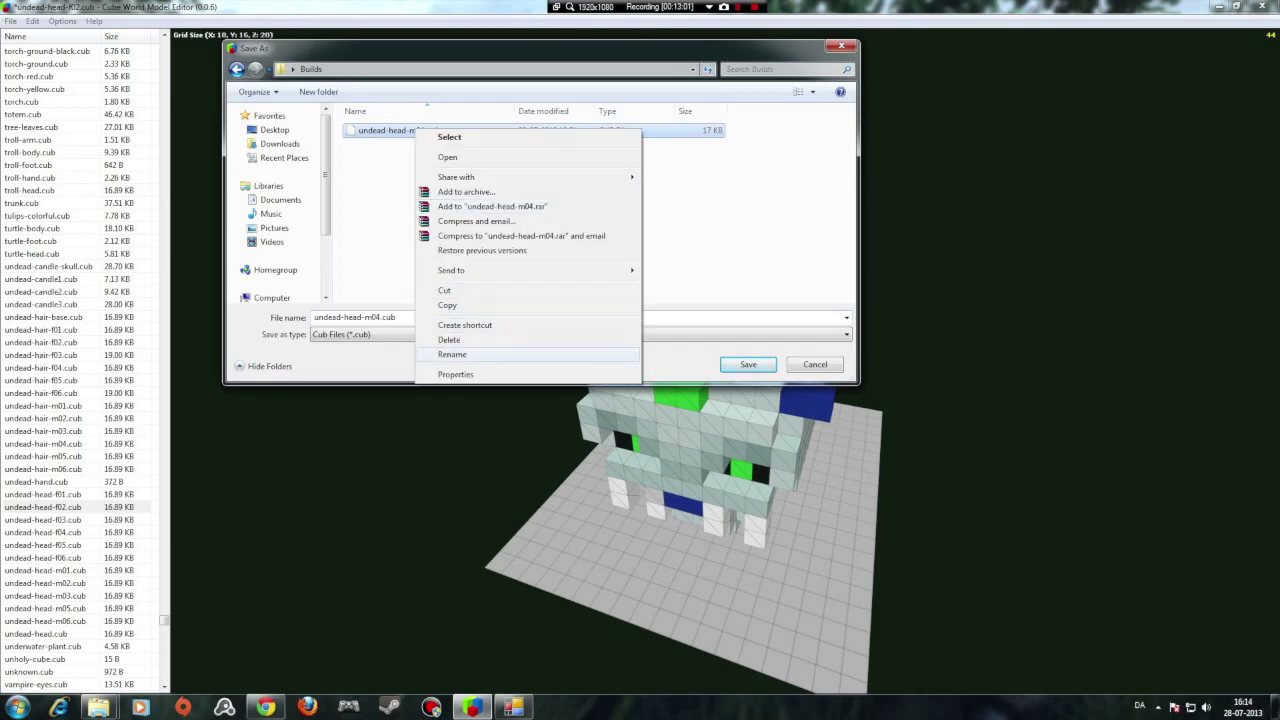
click(378, 317)
click(378, 317)
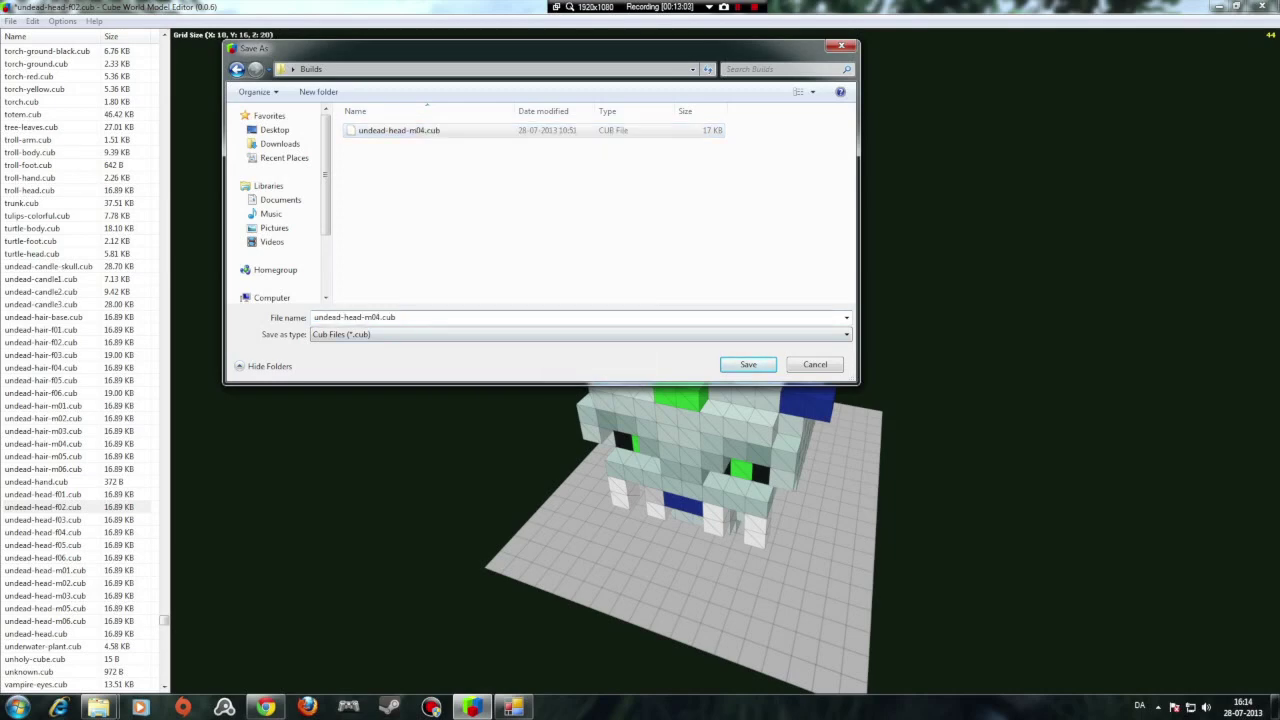
key(BackSpace)
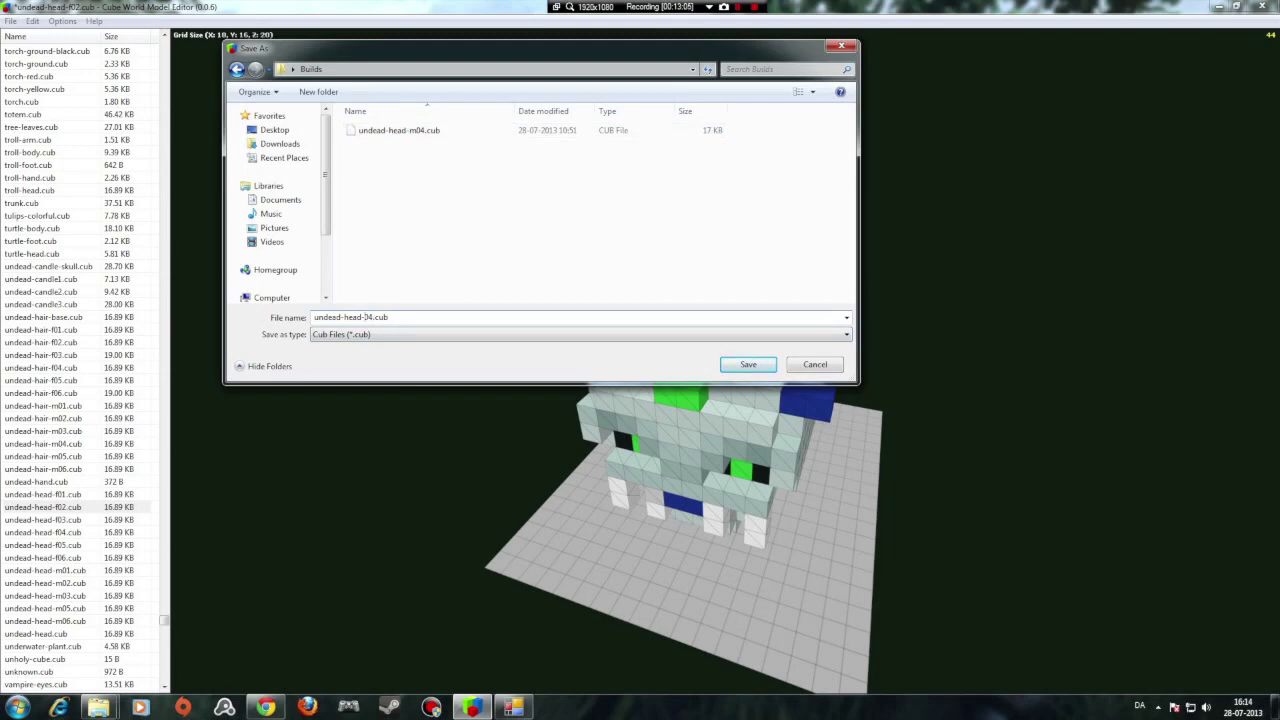
text(f)
key(BackSpace)
text(2)
key(Return)
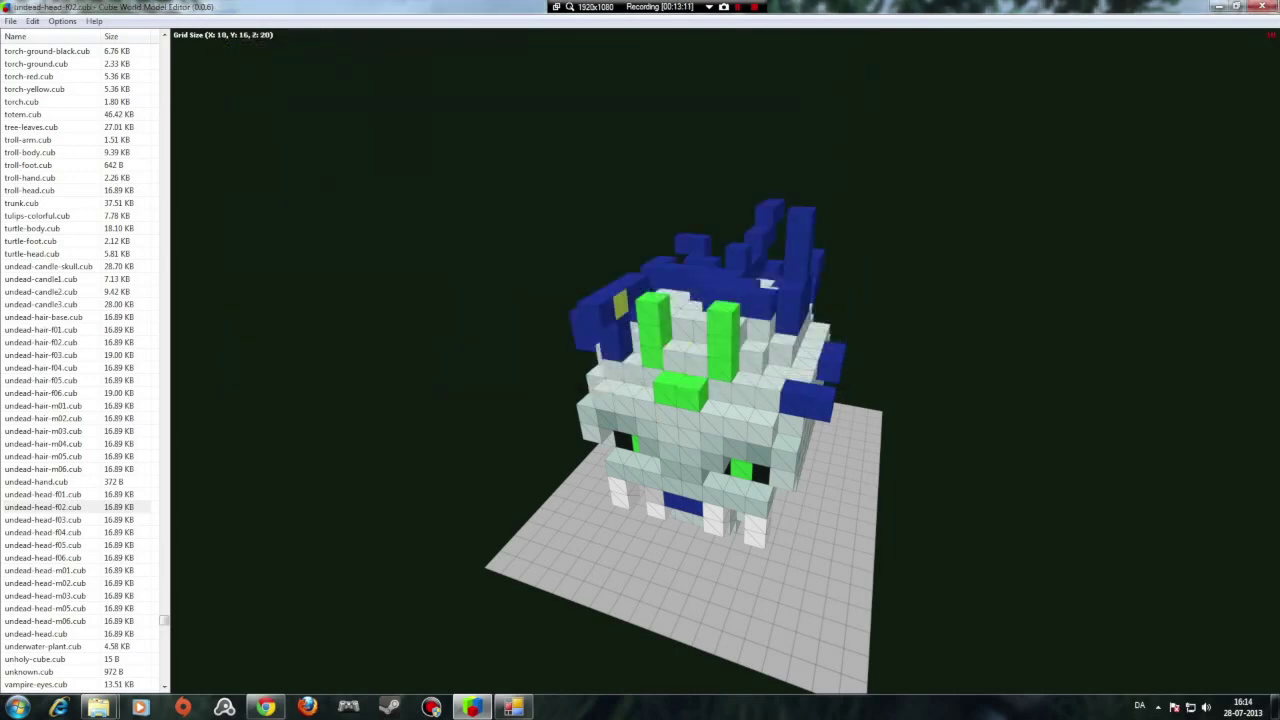
Close the model editor and switch to the Cube World Asset Browser, placing its window near the middle of the desktop.
middle_drag(690, 345, 675, 295)
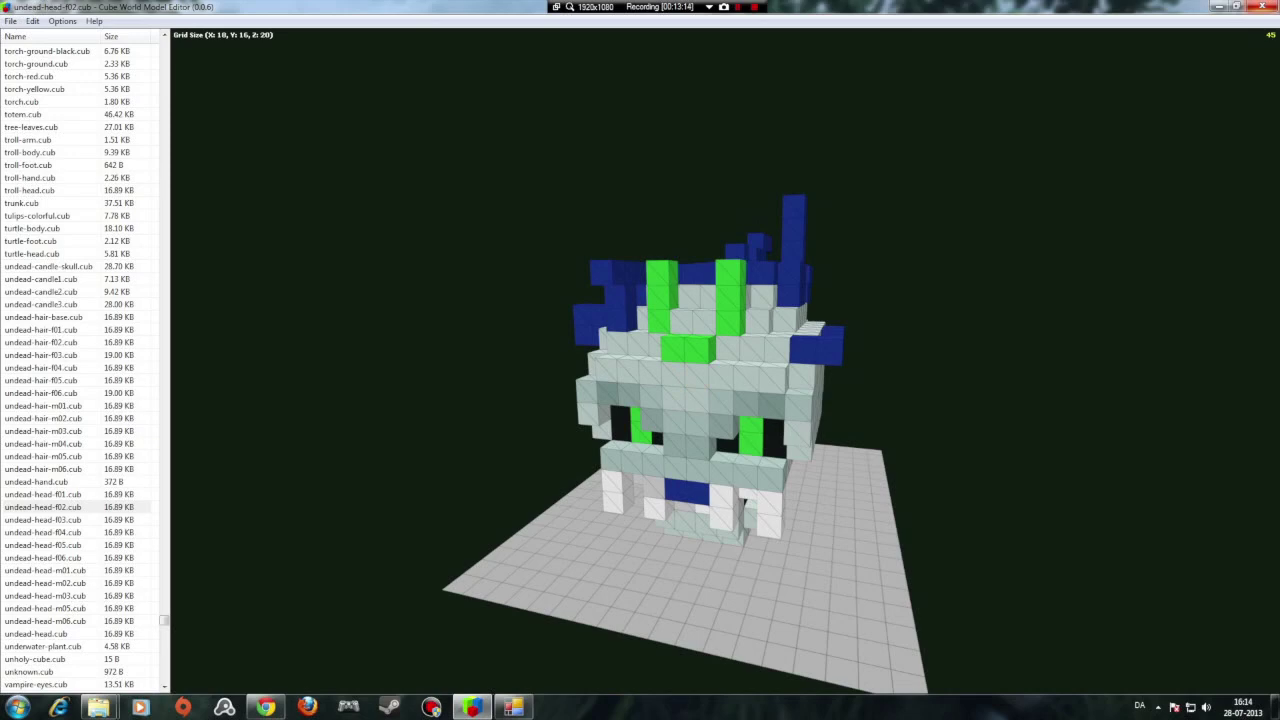
click(1263, 6)
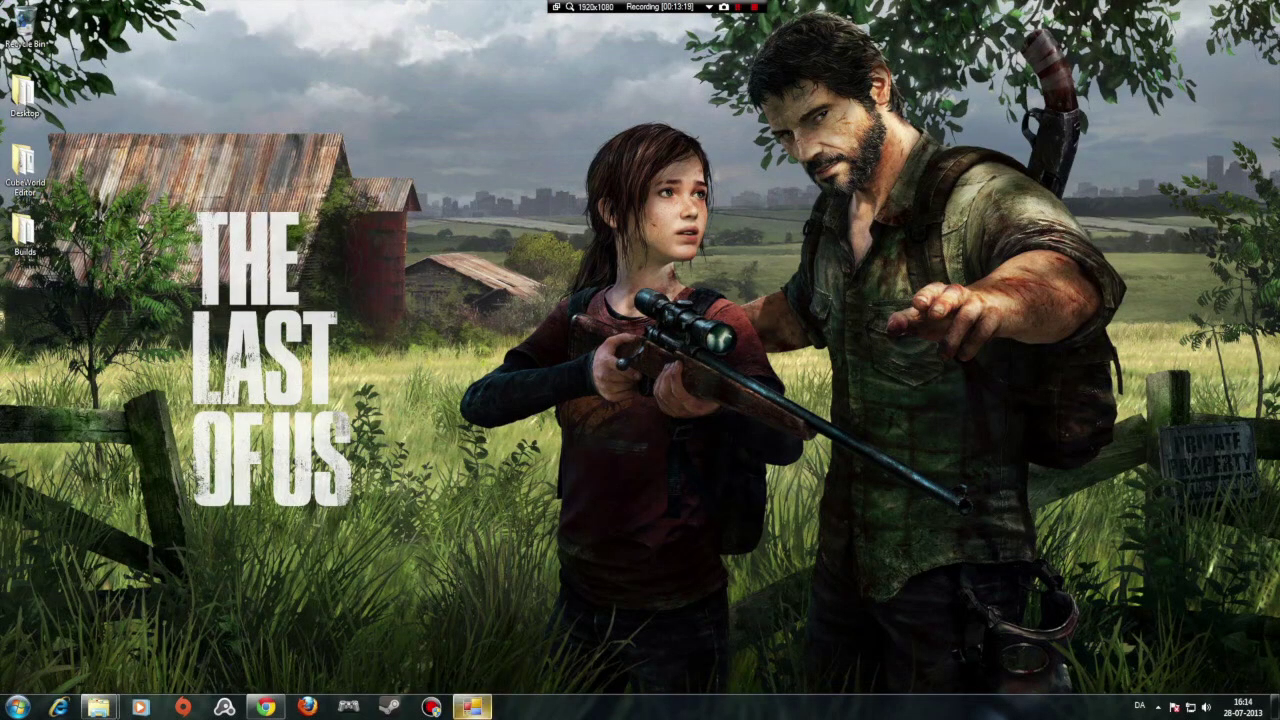
click(472, 707)
drag(385, 193, 541, 163)
drag(455, 161, 457, 161)
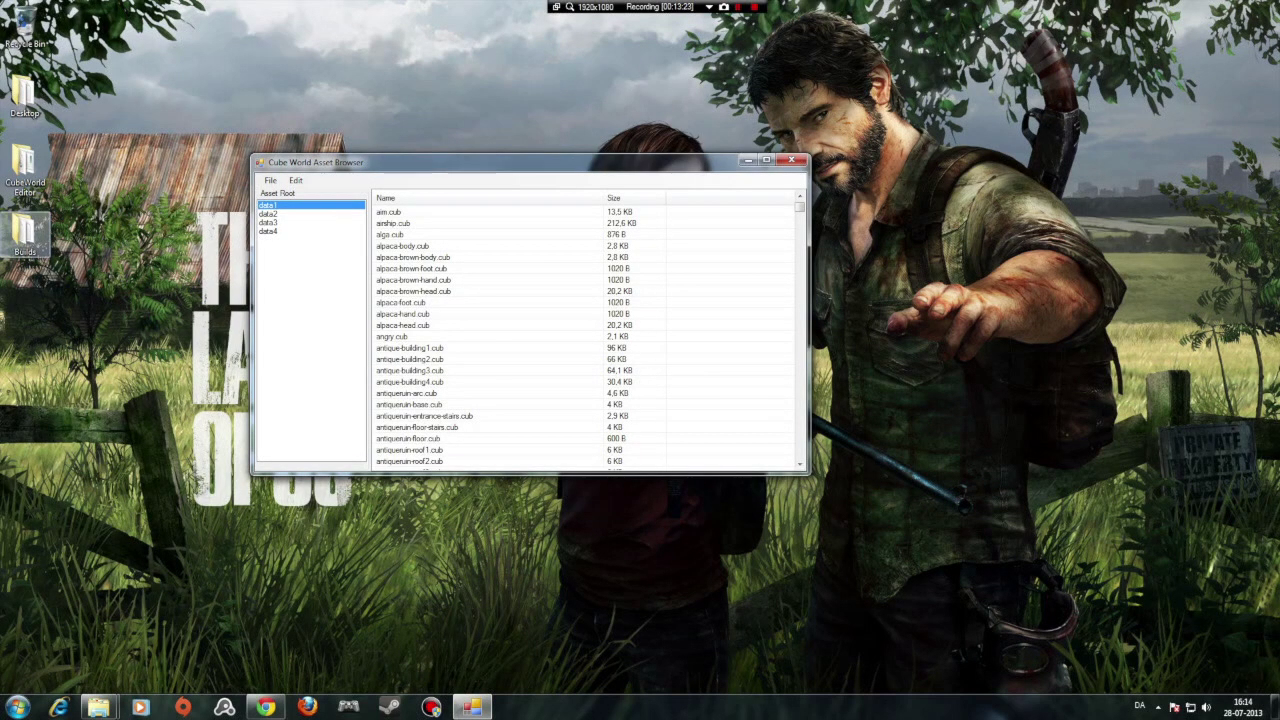
Open the Builds folder beside the Asset Browser and select the saved undead-head-f02.cub in it.
double_click(25, 234)
drag(440, 10, 600, 80)
drag(808, 82, 928, 115)
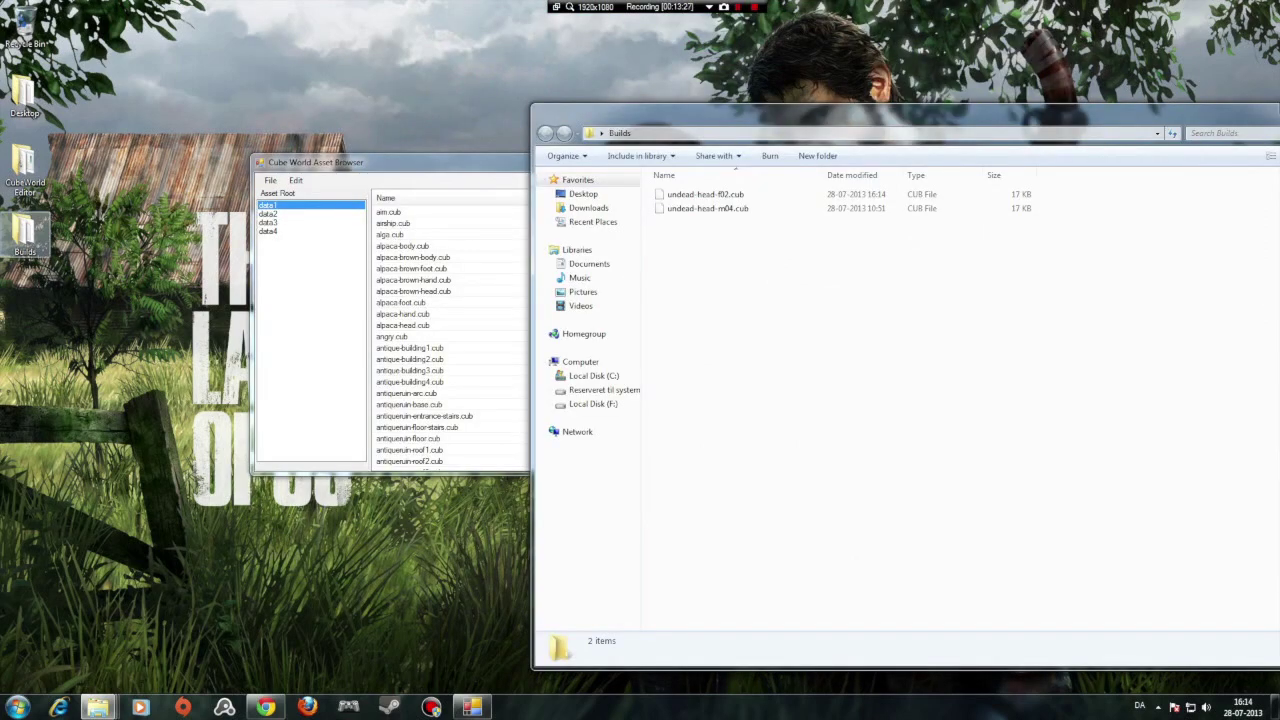
click(706, 195)
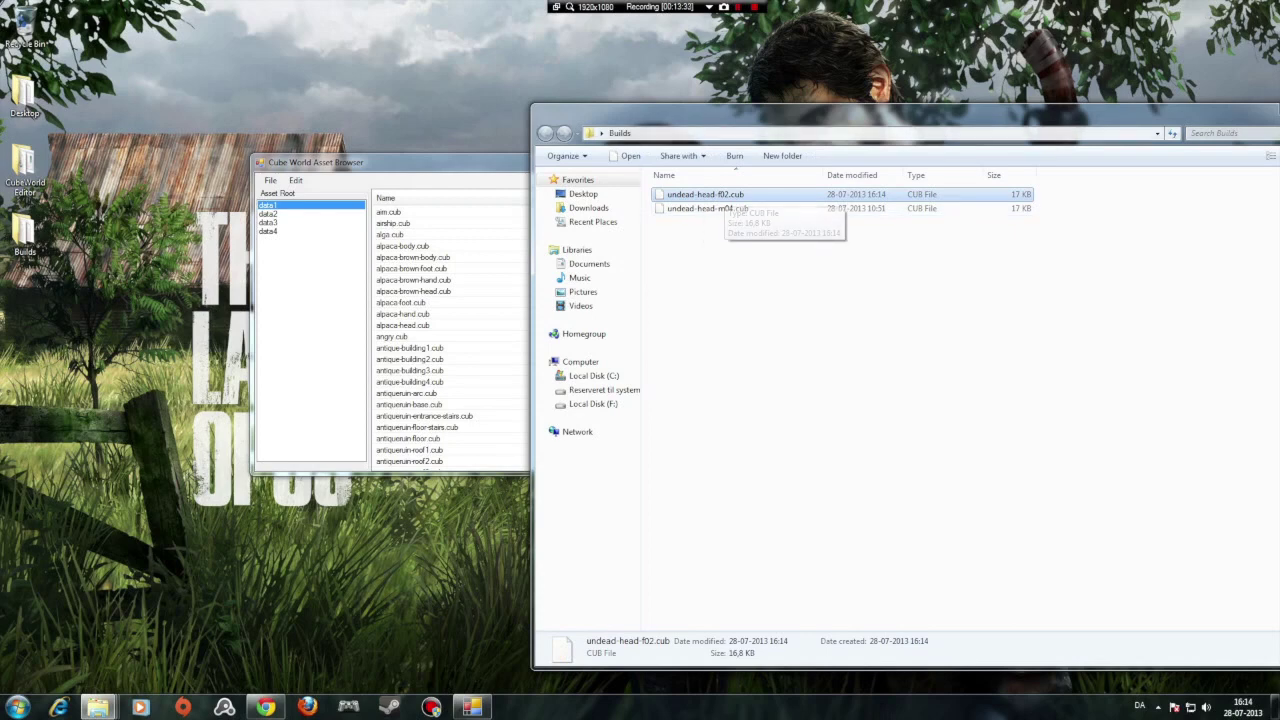
drag(728, 114, 738, 104)
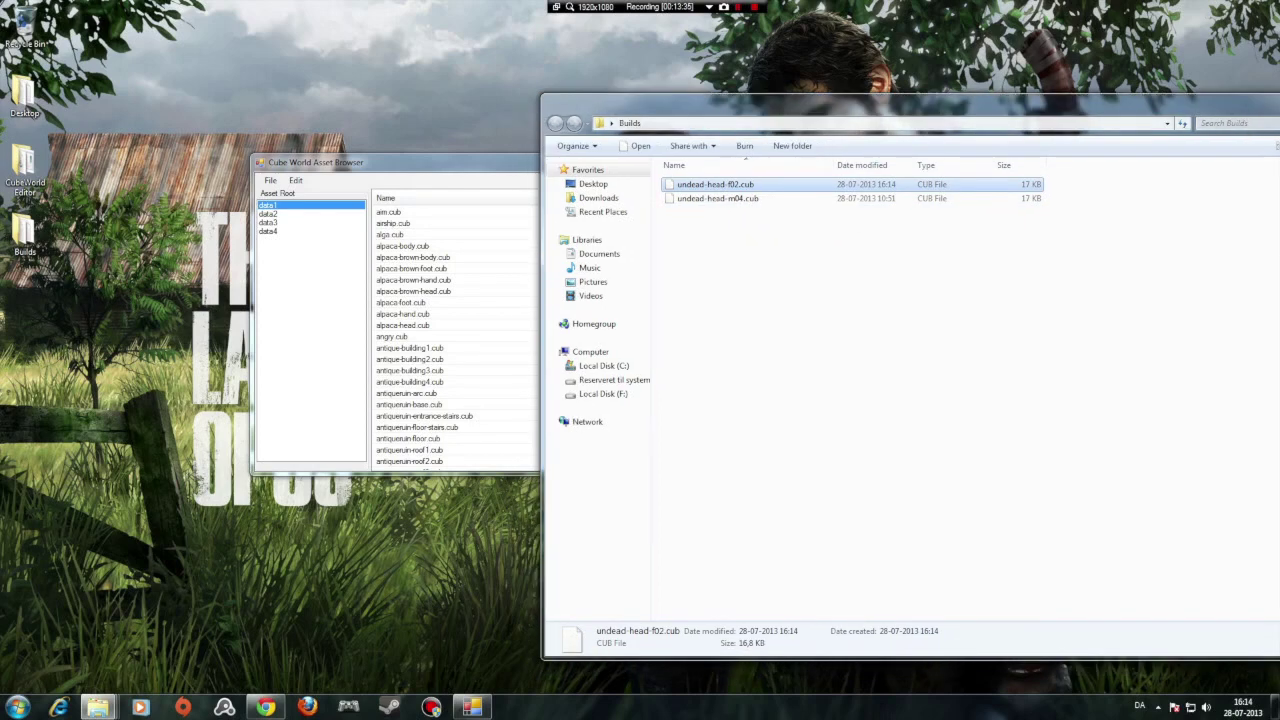
drag(388, 162, 311, 161)
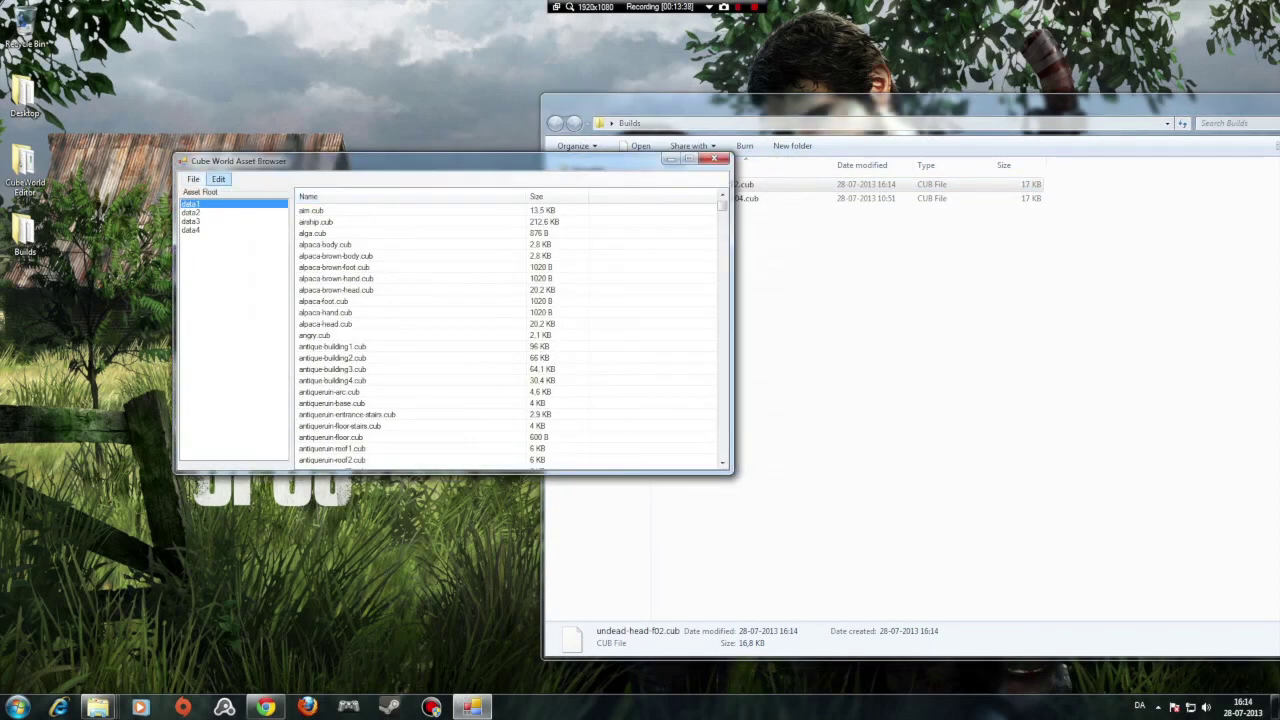
Insert undead-head-f02.cub from the desktop's Builds folder into the data1 database.
click(218, 179)
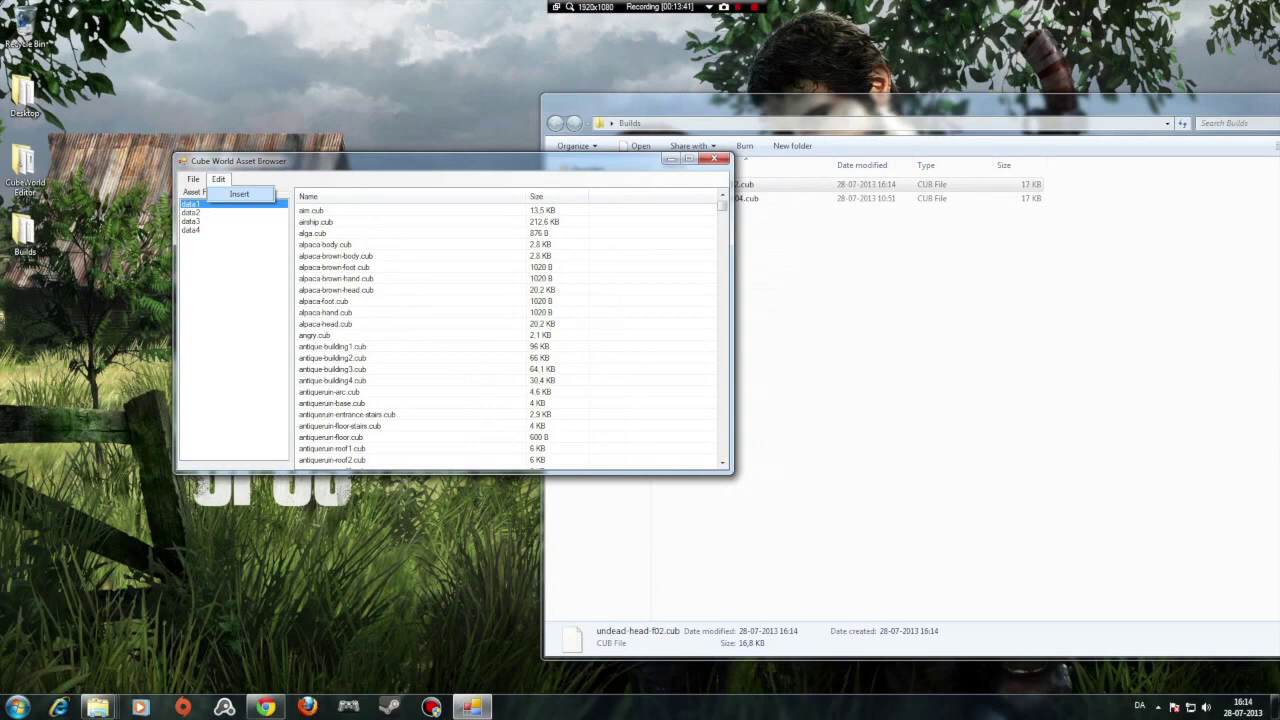
click(240, 194)
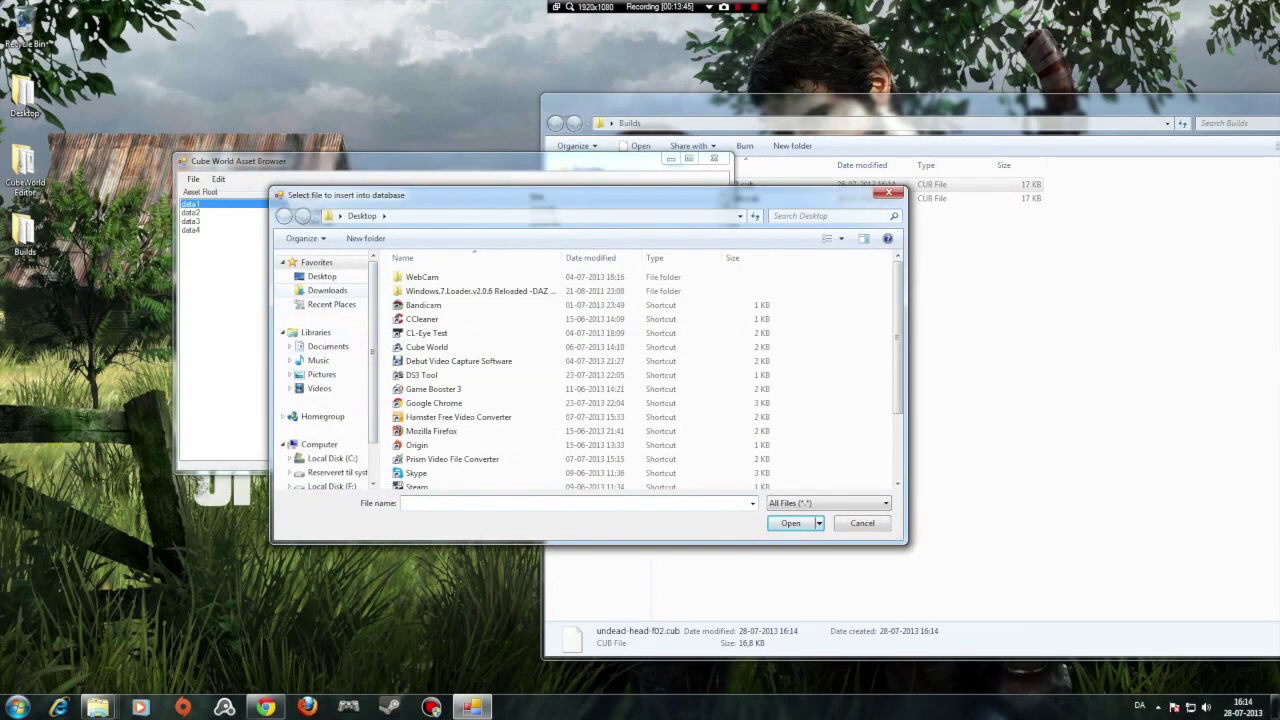
click(322, 277)
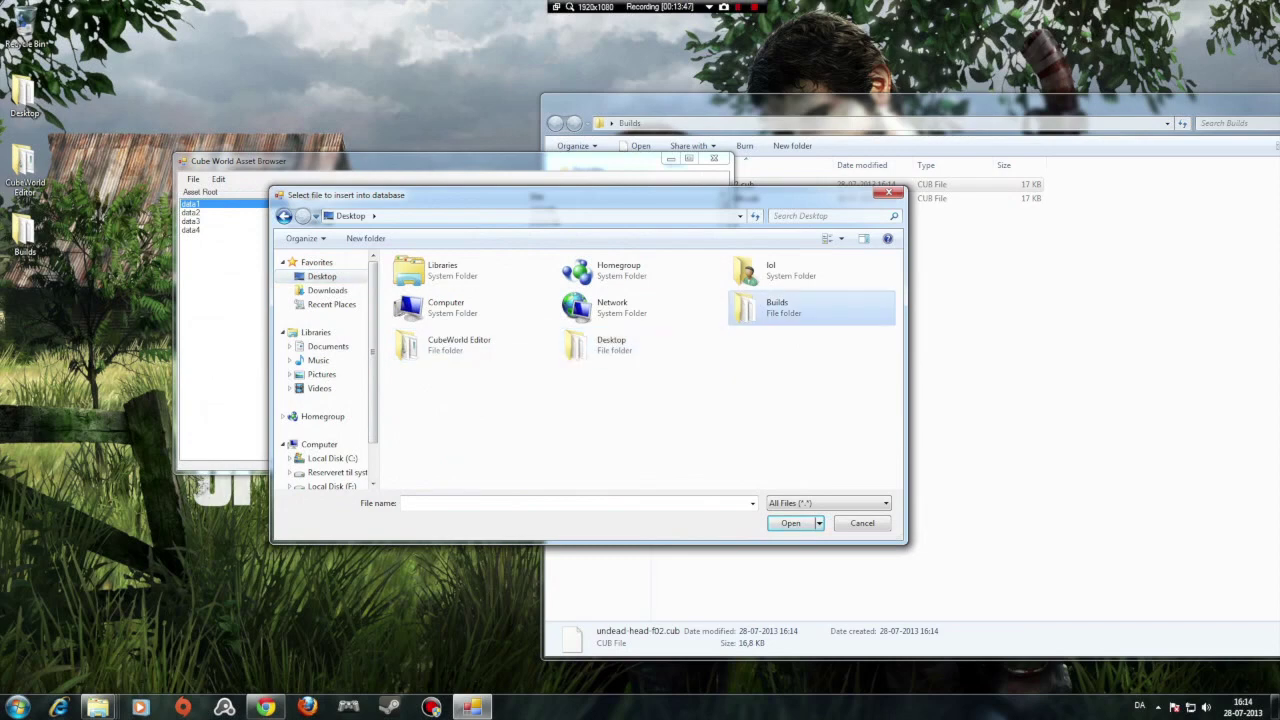
double_click(777, 307)
click(444, 277)
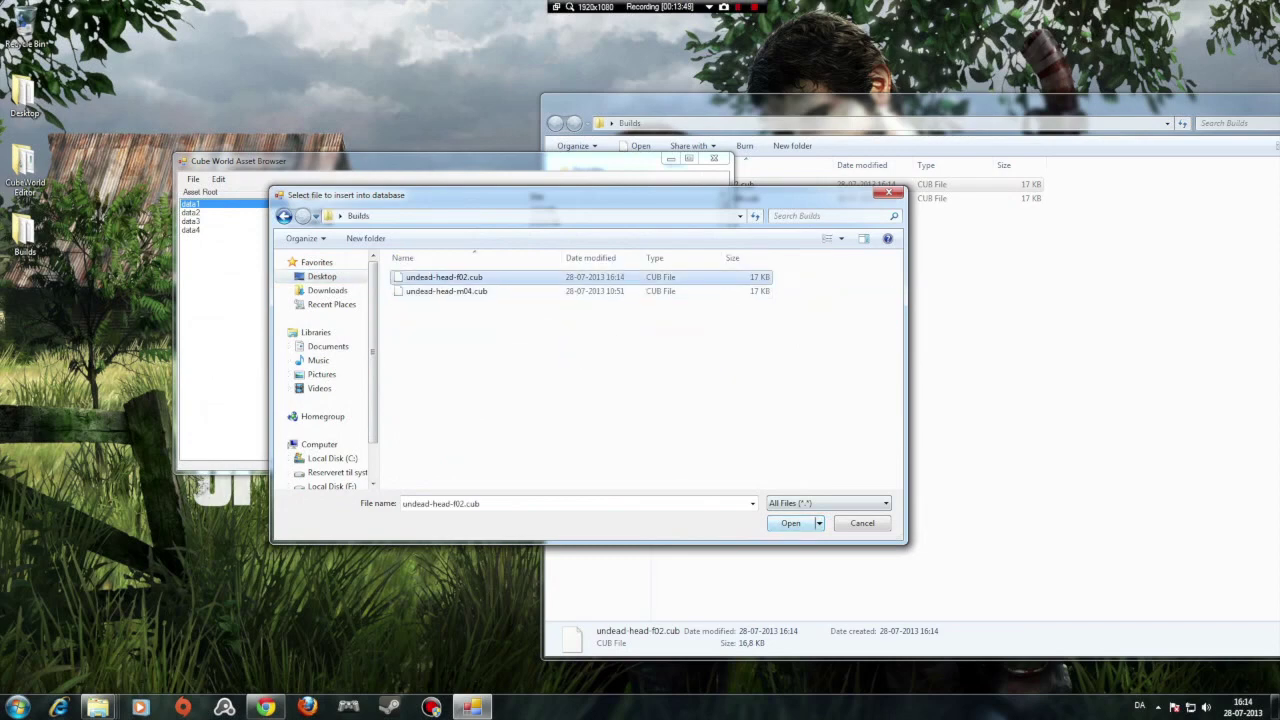
click(791, 523)
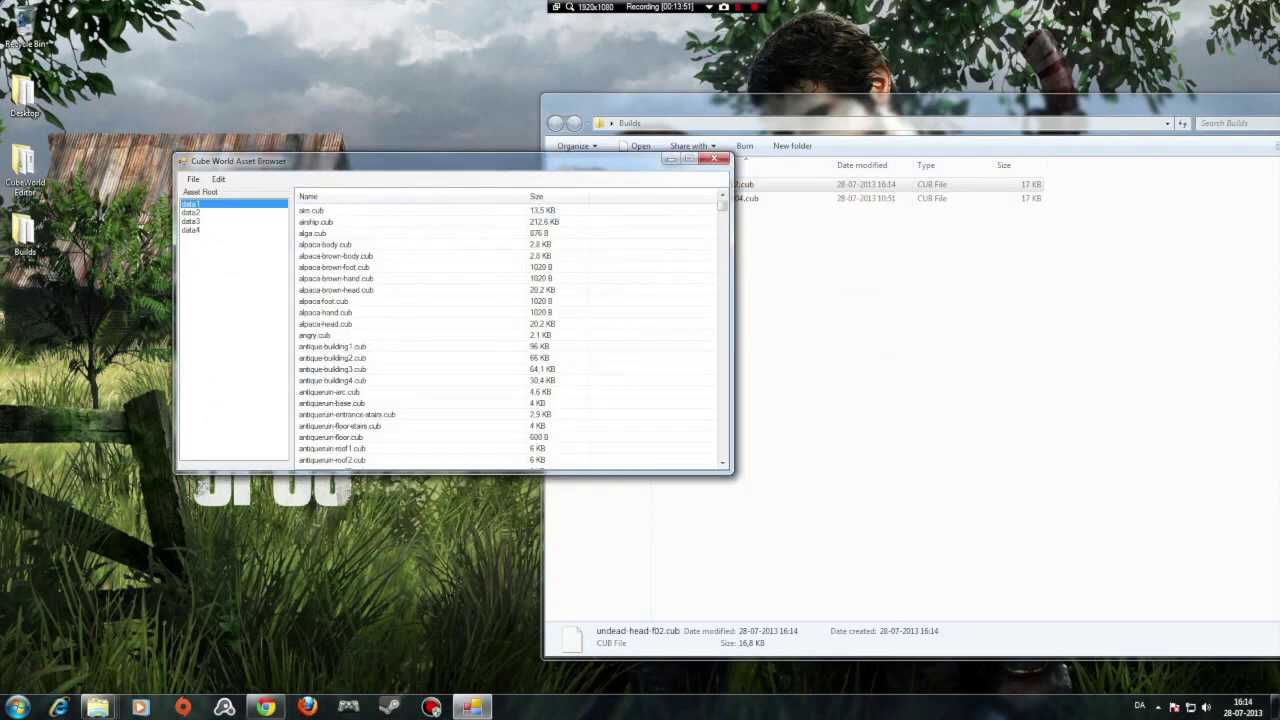
Look through the data1 asset list for the inserted undead-head-f02.cub and undead-head-m04.cub and select both entries.
drag(722, 206, 722, 408)
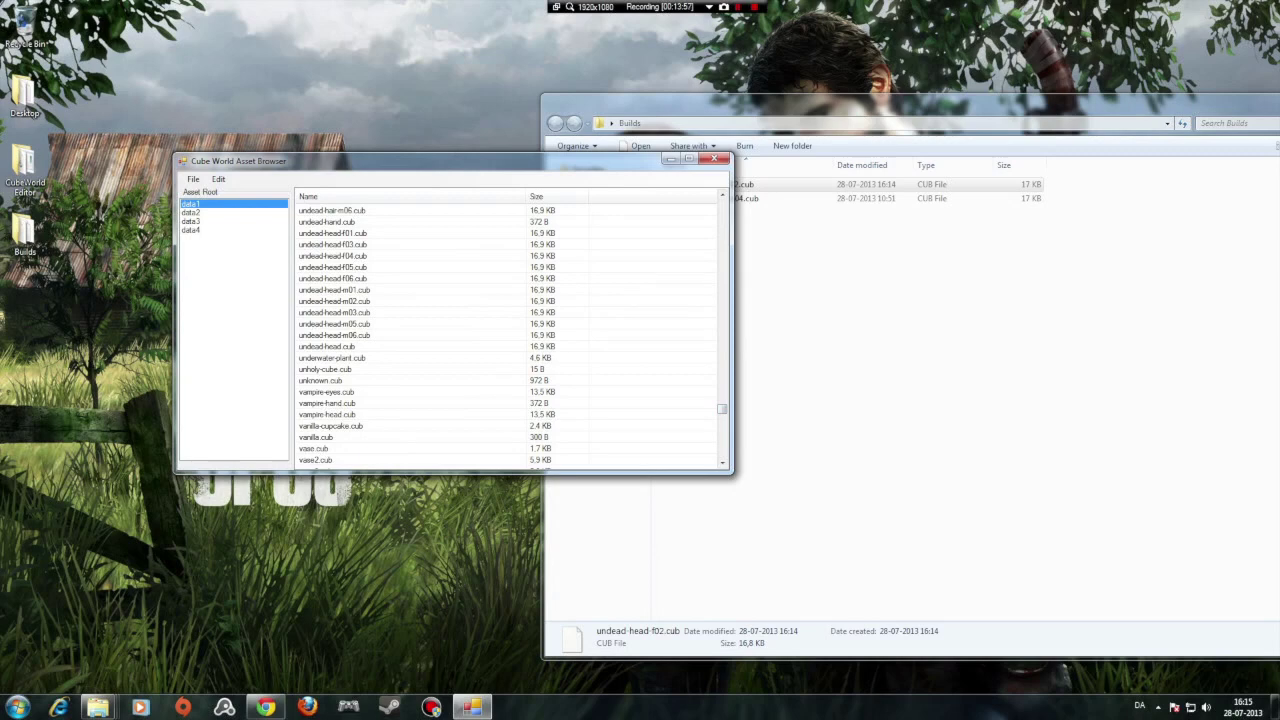
click(334, 245)
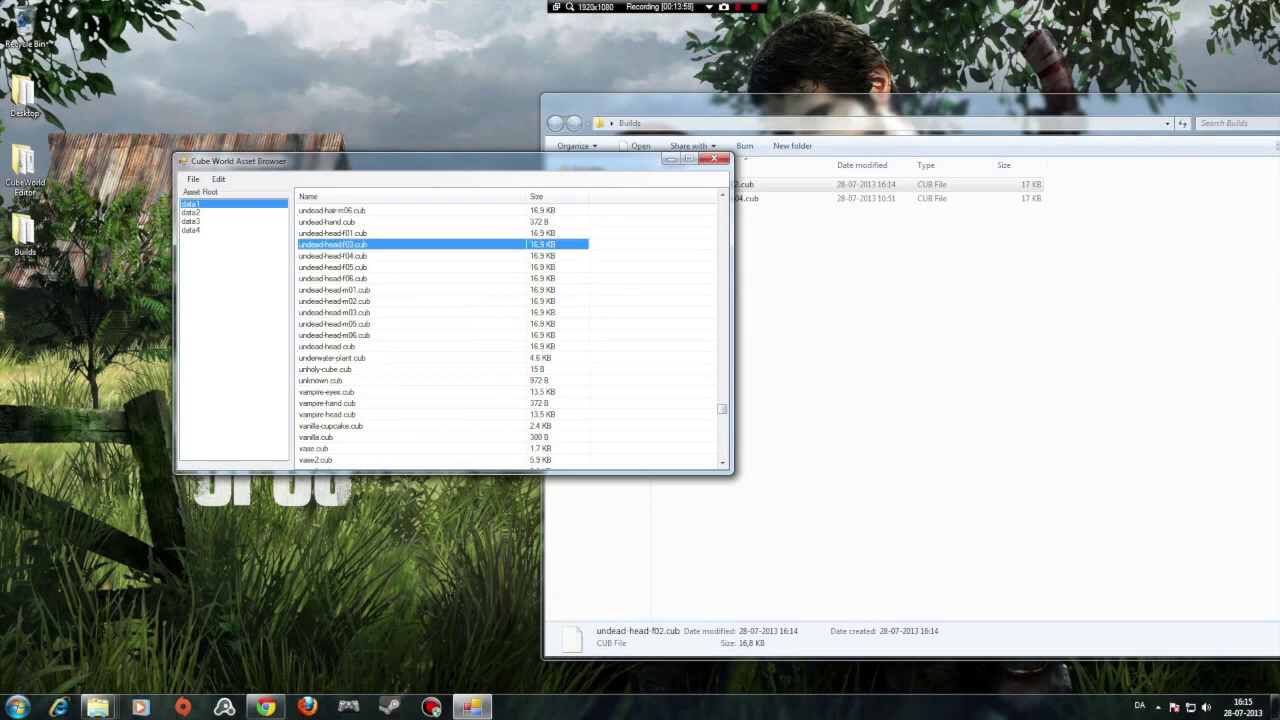
drag(722, 408, 722, 453)
click(333, 460)
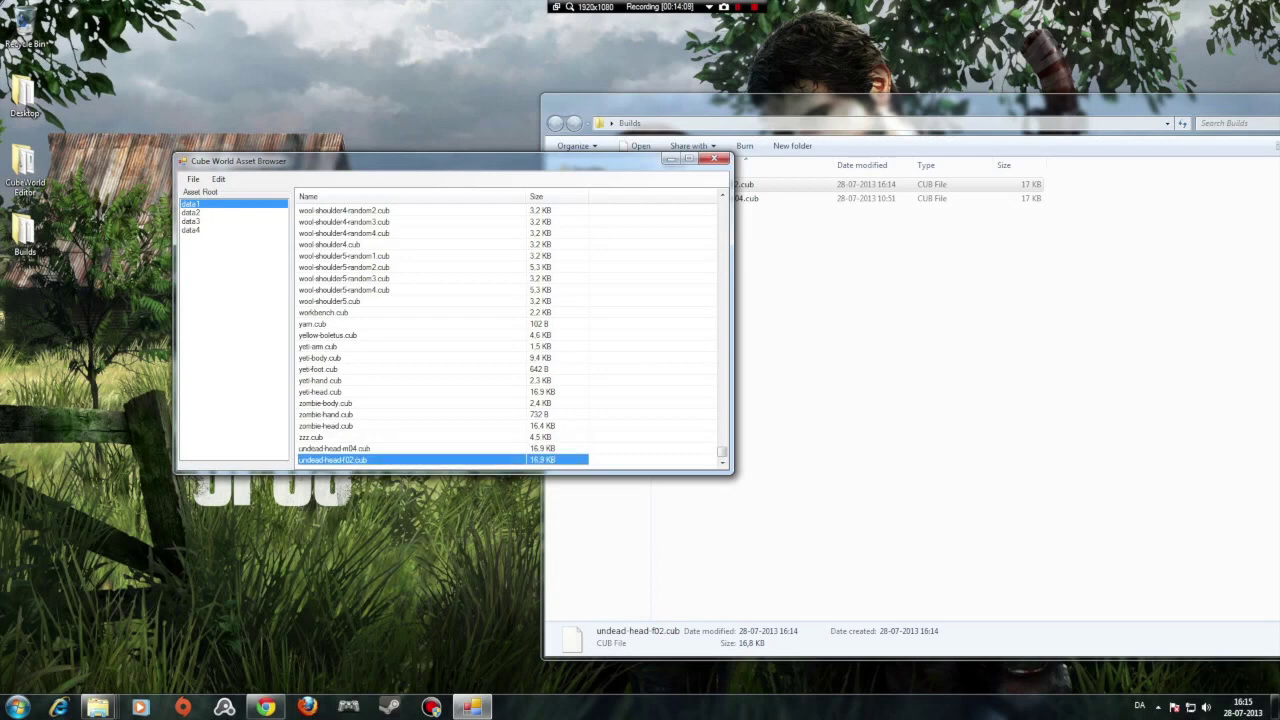
click(334, 449)
drag(620, 463, 560, 446)
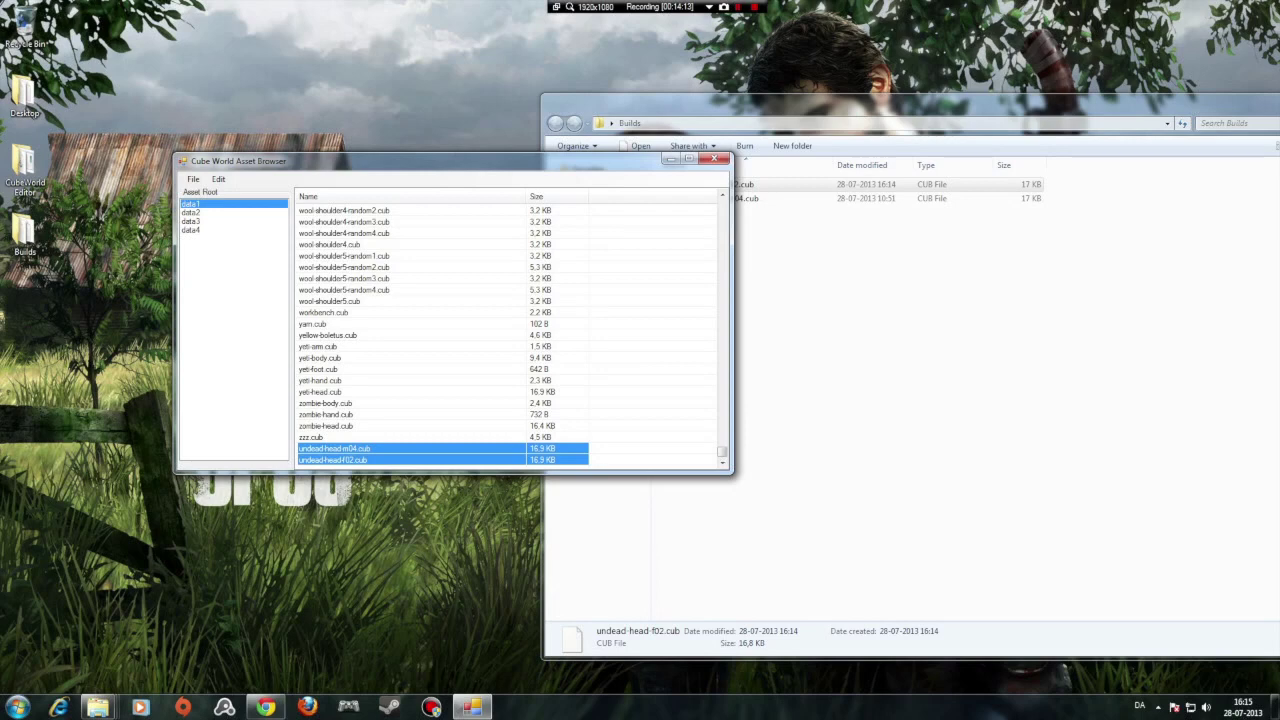
click(334, 449)
ctrl+click(334, 460)
Close the Asset Browser and the Builds folder window.
click(714, 158)
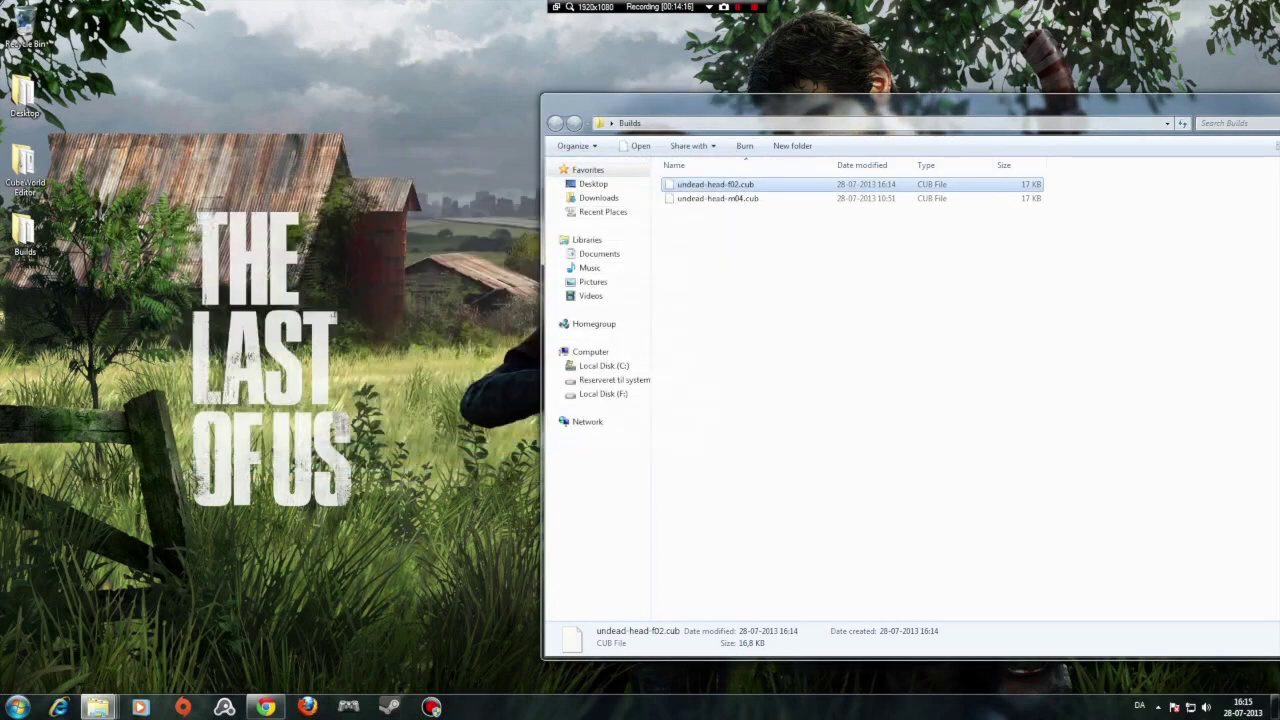
drag(820, 105, 653, 98)
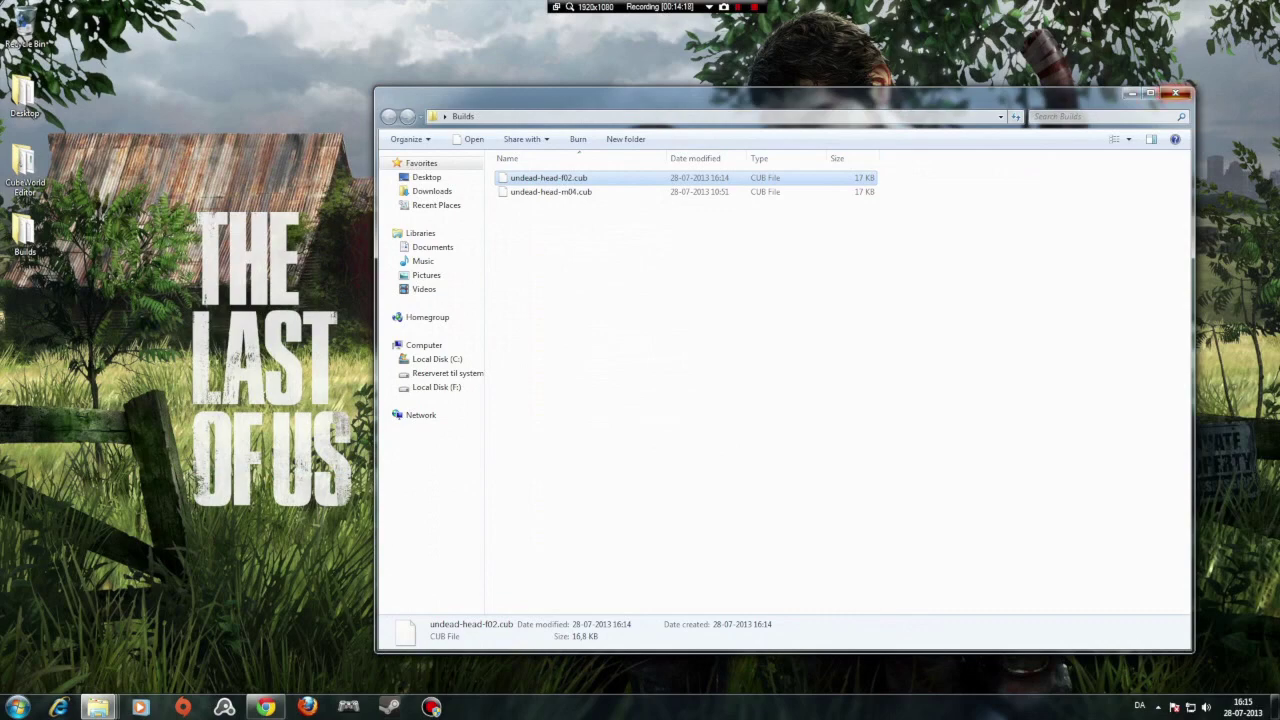
click(1175, 93)
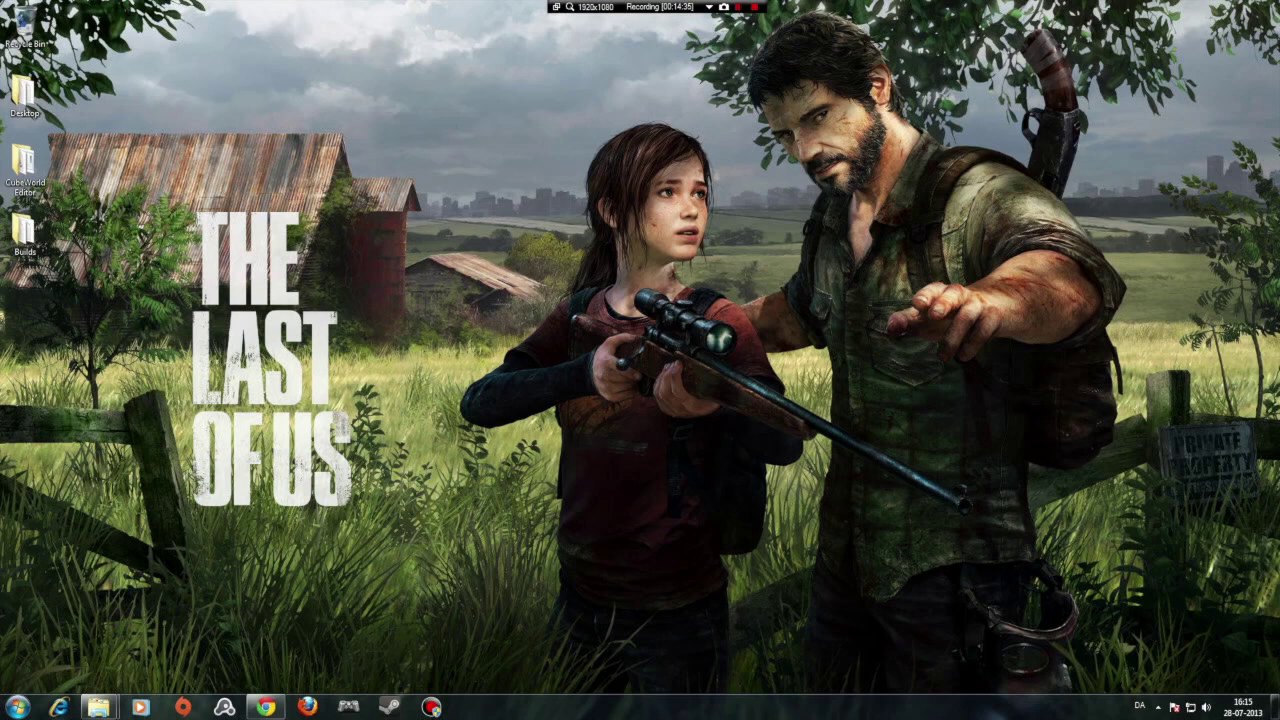
Switch to the open Cube World program folder and launch the Cube application.
mouse_move(98, 707)
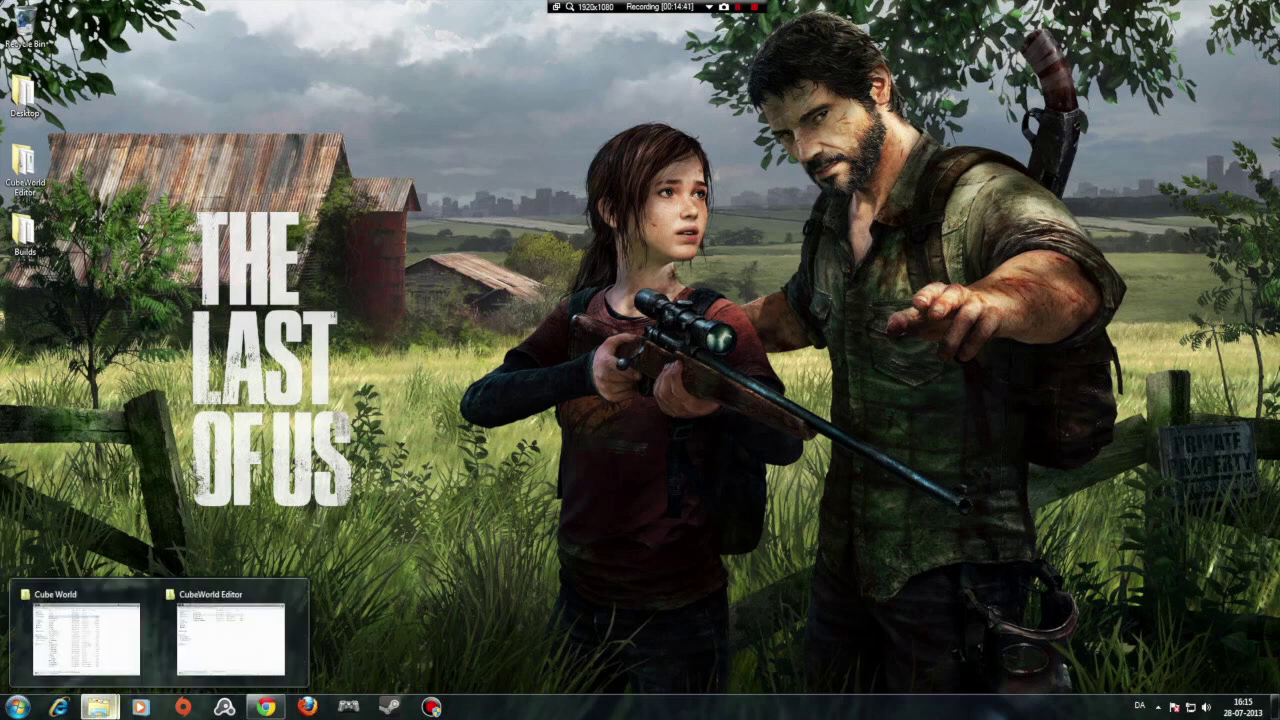
mouse_move(148, 594)
click(86, 635)
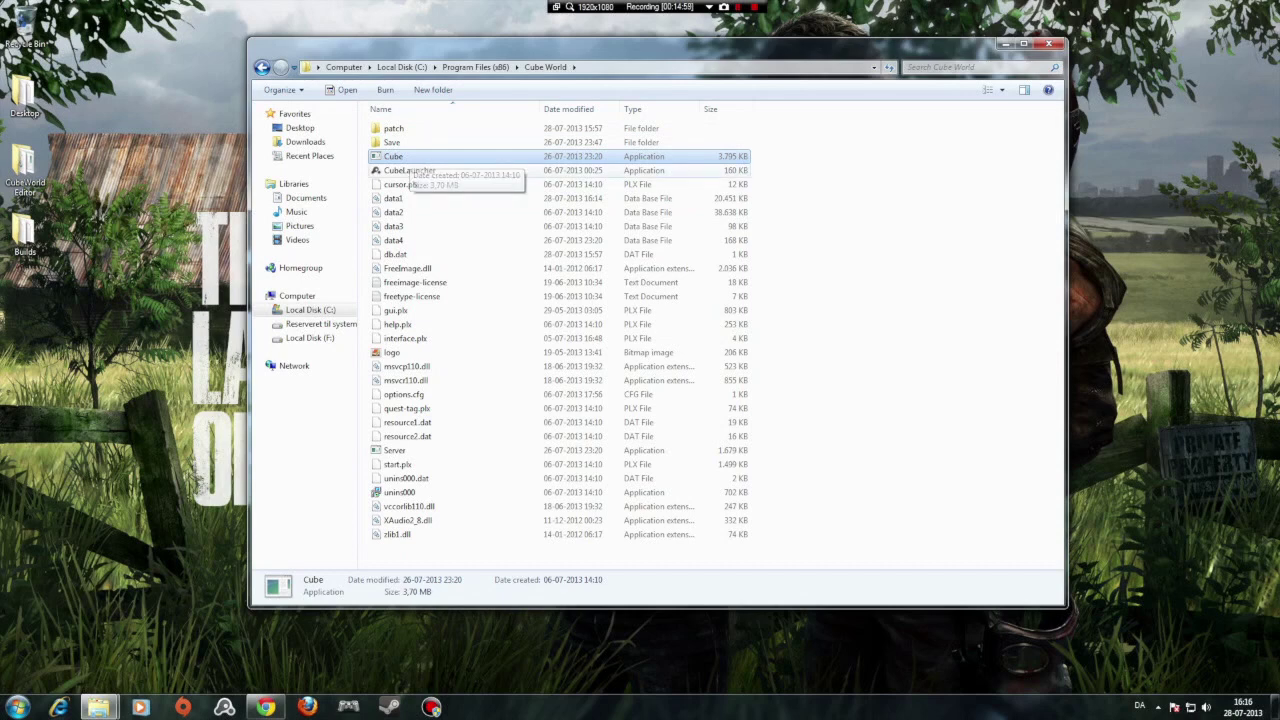
click(408, 170)
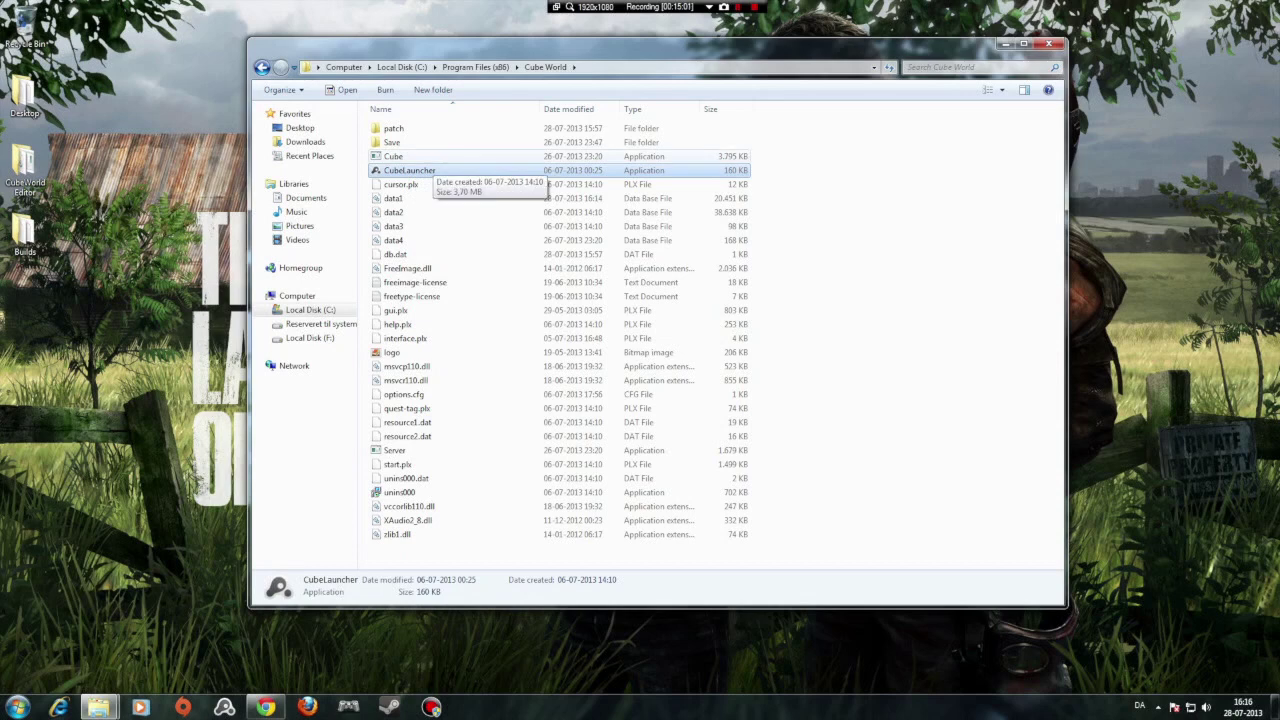
click(430, 156)
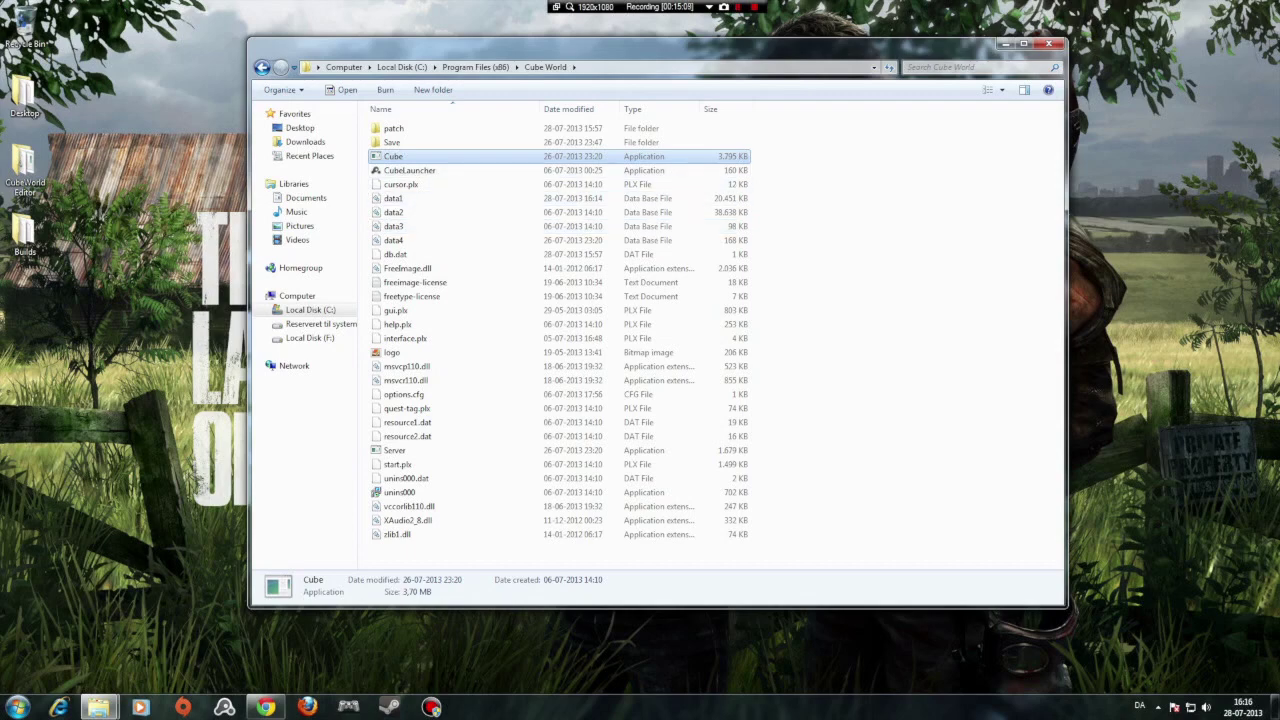
key(Return)
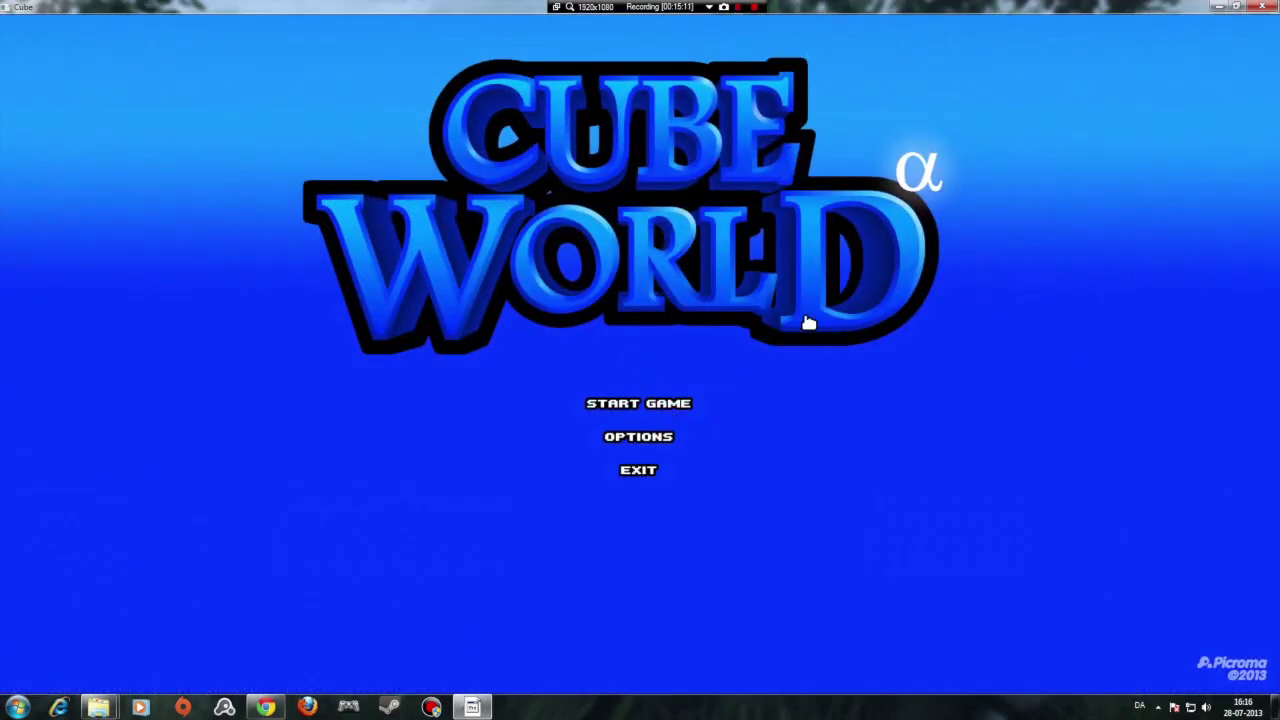
Start the game and create a new character with race Undead and gender Female.
click(651, 403)
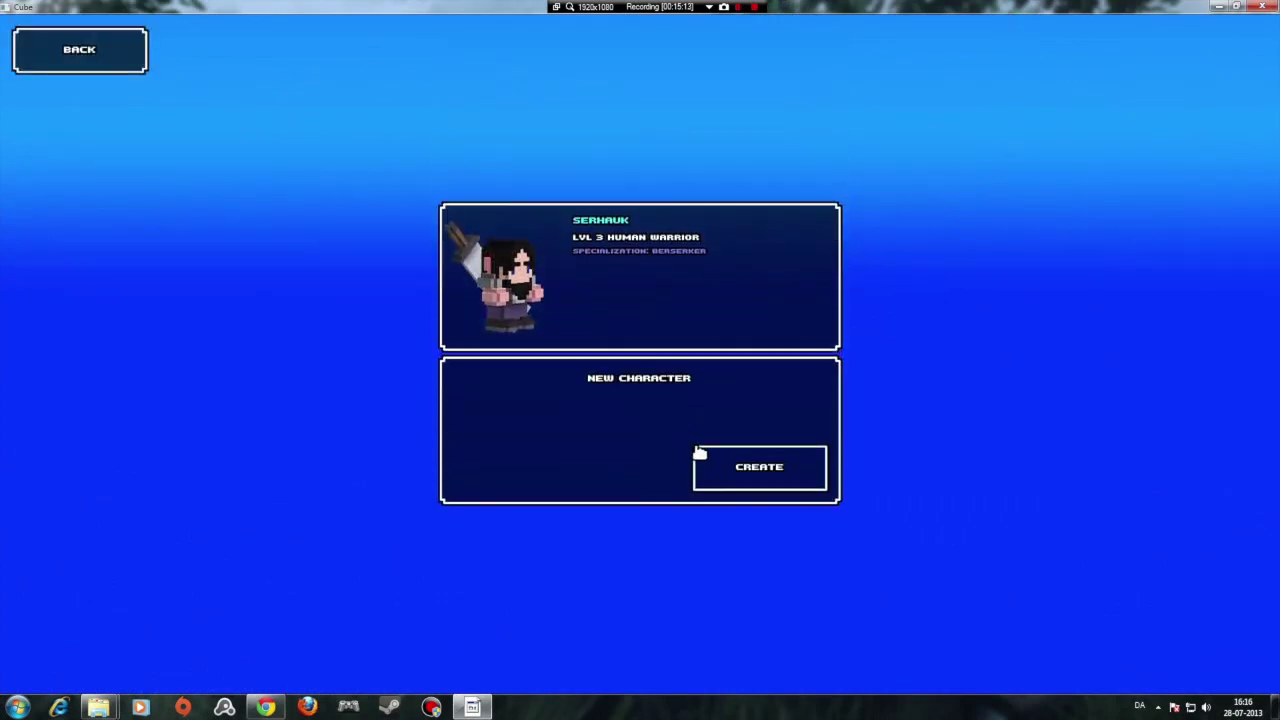
click(749, 478)
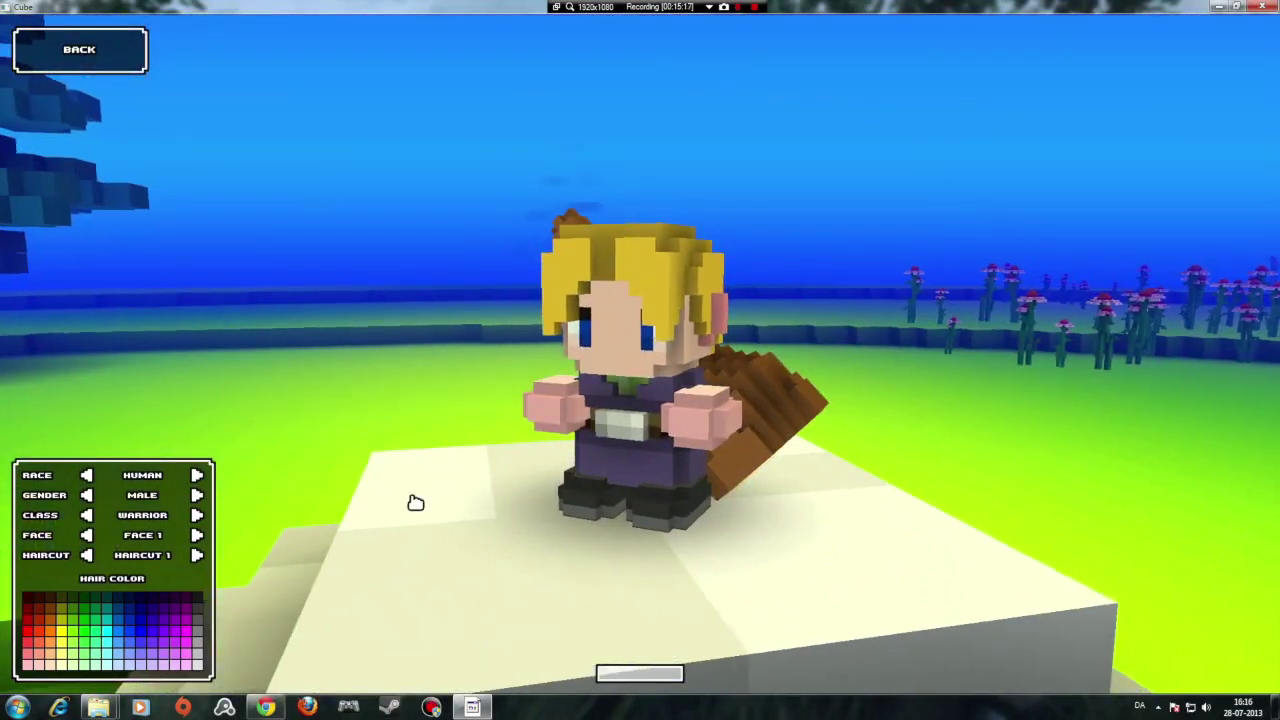
click(86, 475)
click(86, 475)
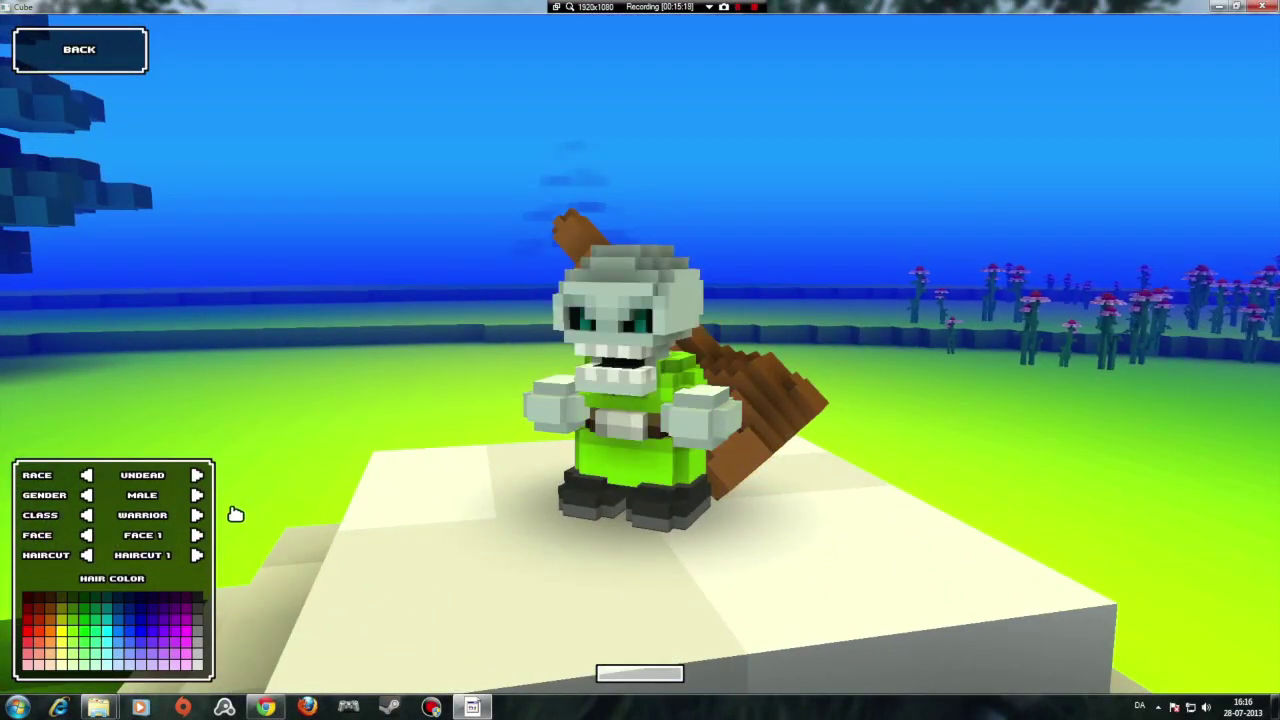
click(197, 495)
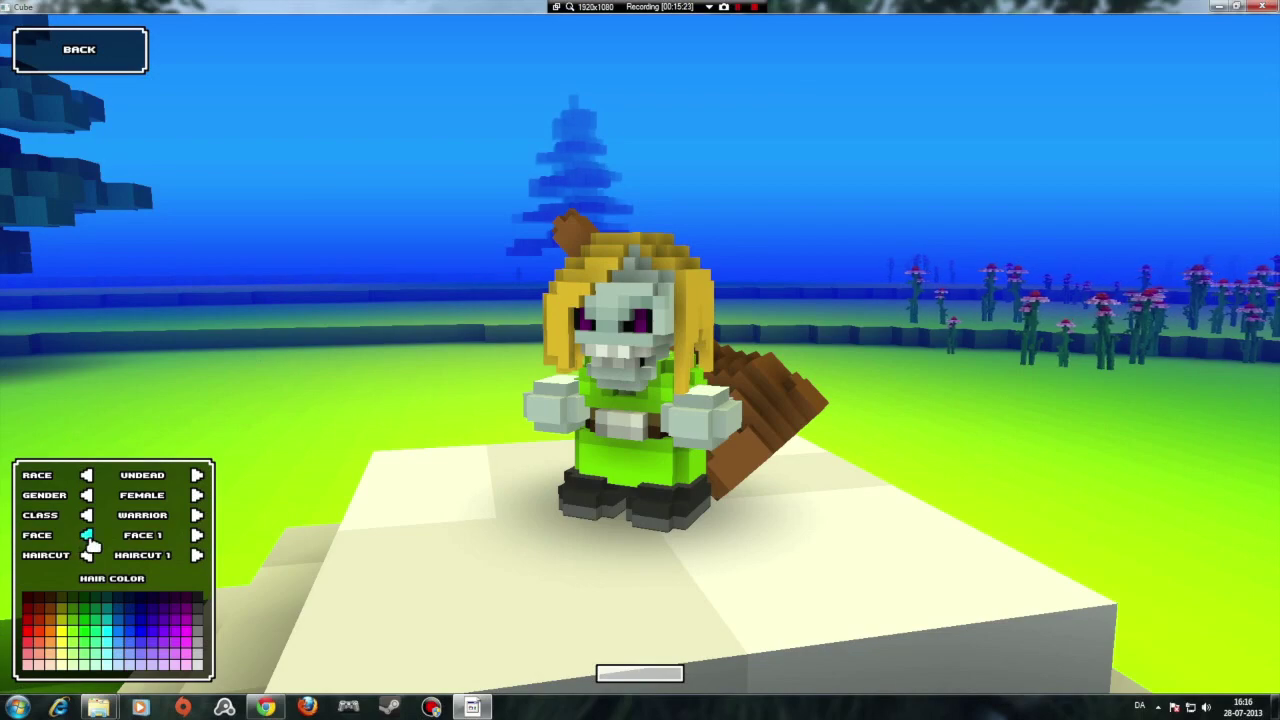
Give the female undead character Face 2 and Haircut 4.
click(88, 537)
drag(420, 480, 605, 335)
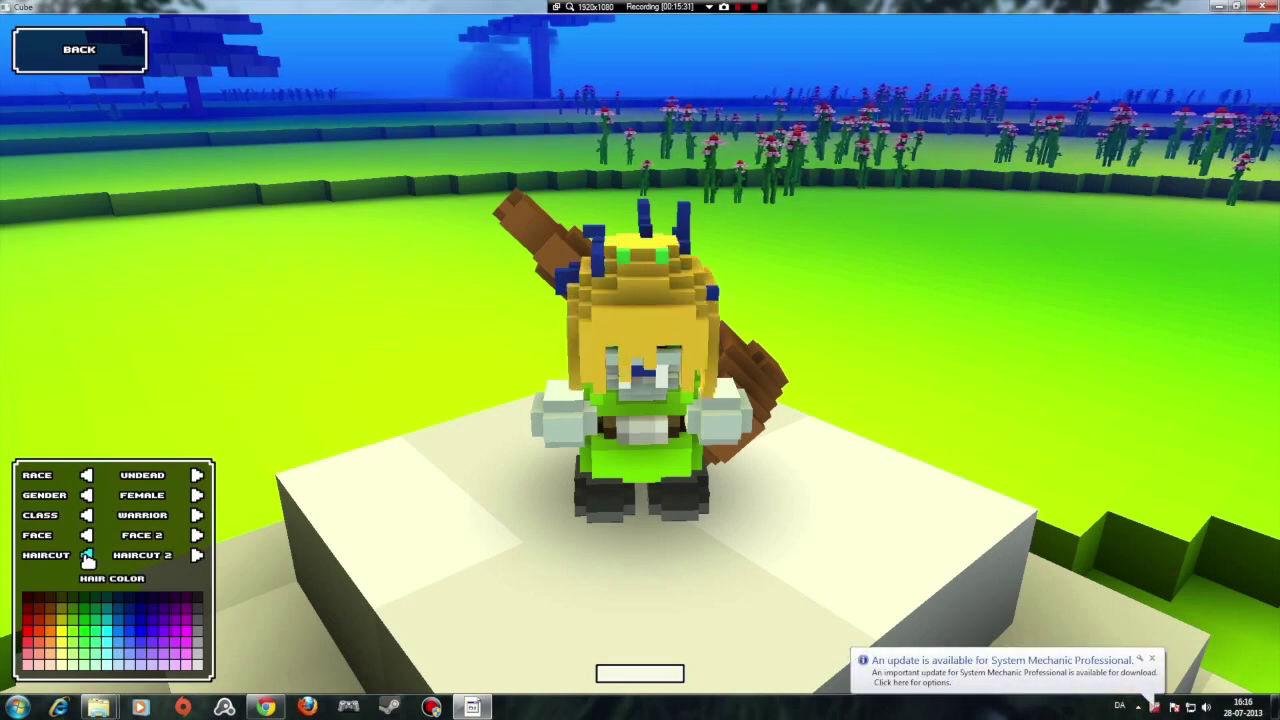
click(87, 555)
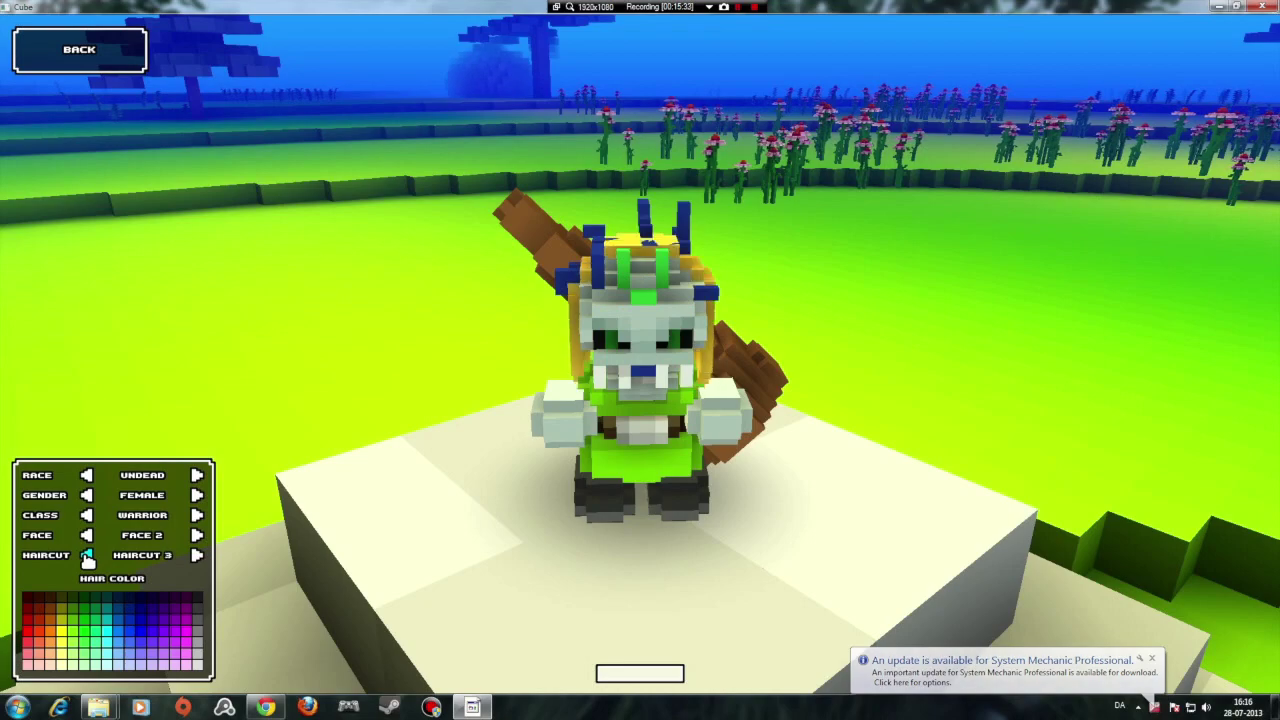
click(197, 555)
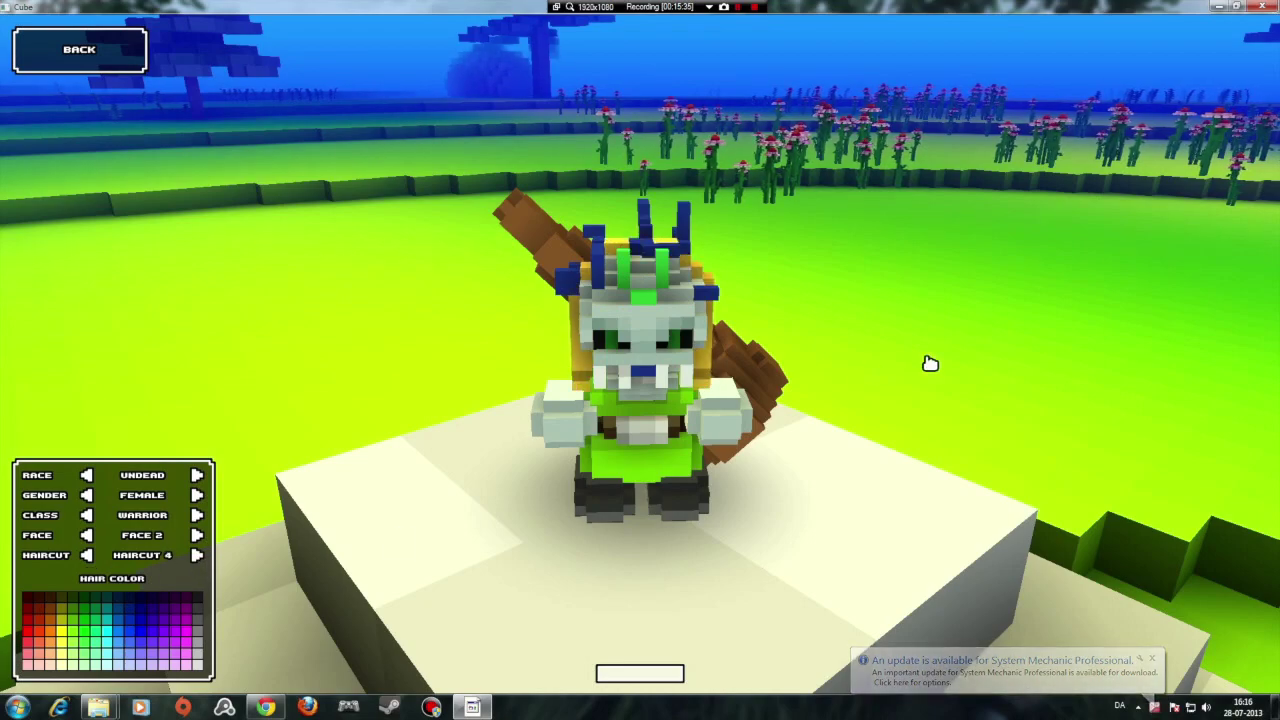
Examine the customised female skull up close from the front and the side.
drag(830, 376, 826, 311)
scroll(826, 311, up, 5)
scroll(866, 294, down, 6)
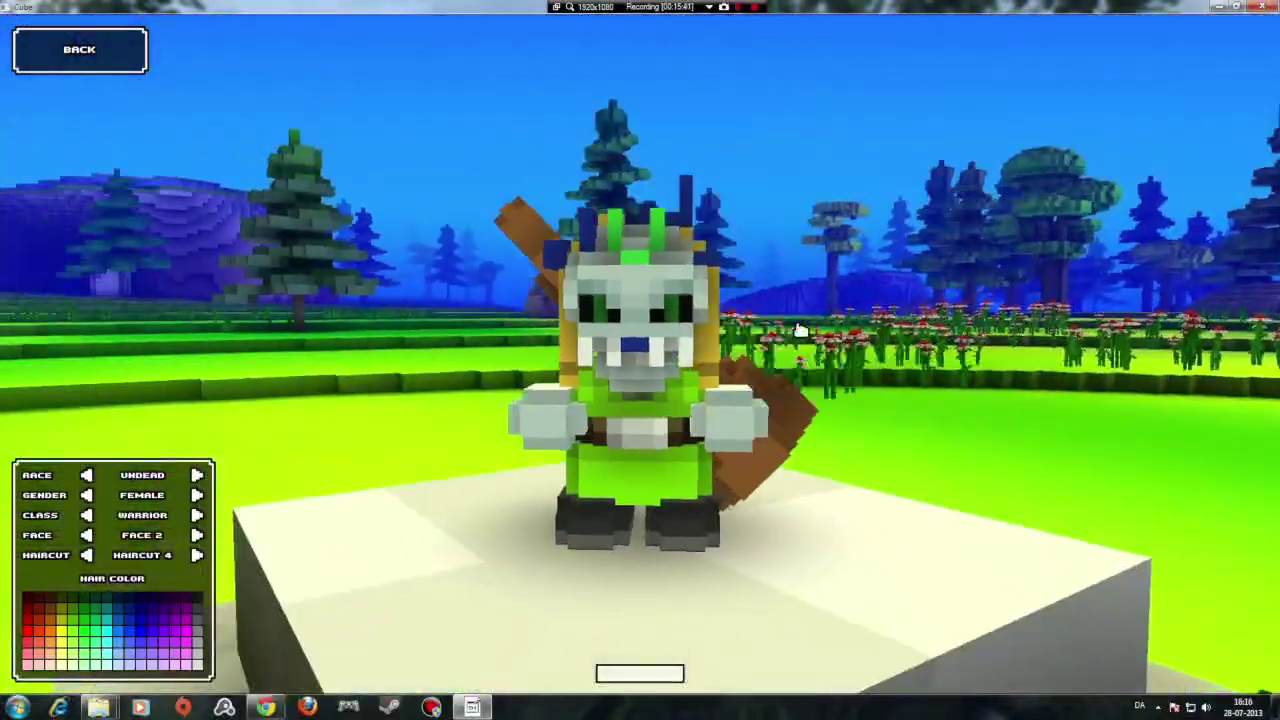
scroll(780, 340, up, 5)
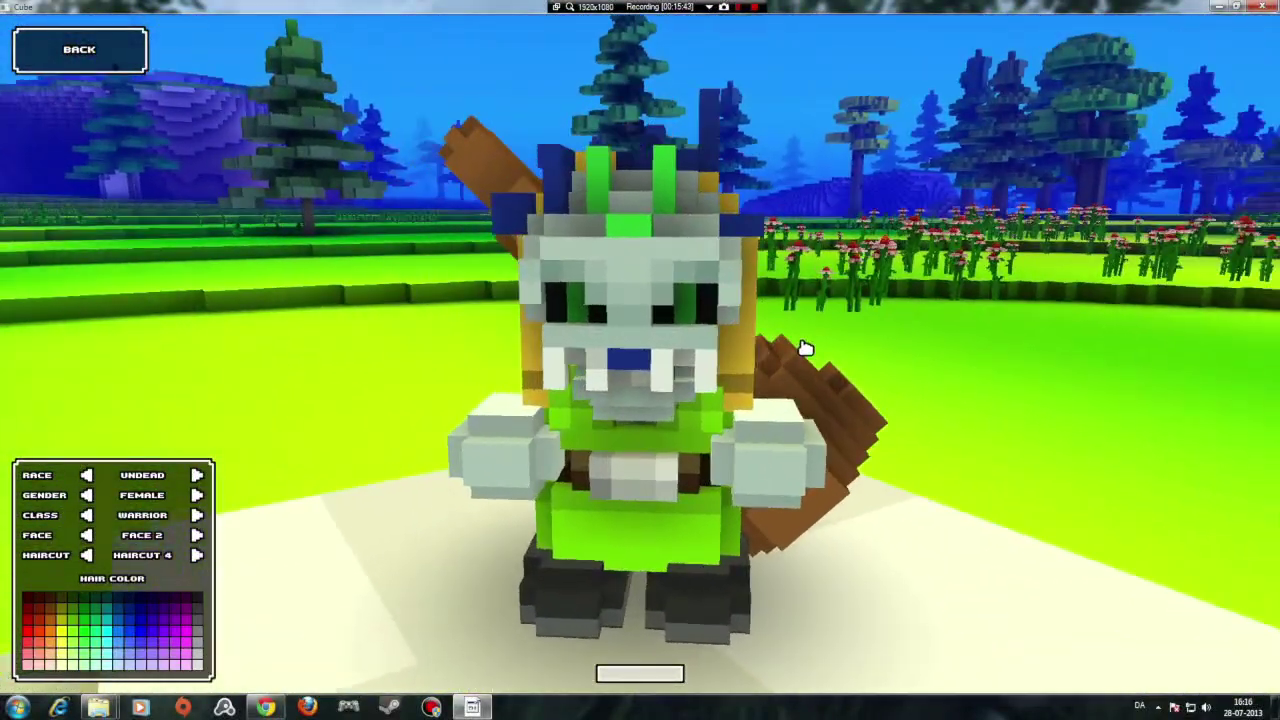
drag(800, 350, 45, 588)
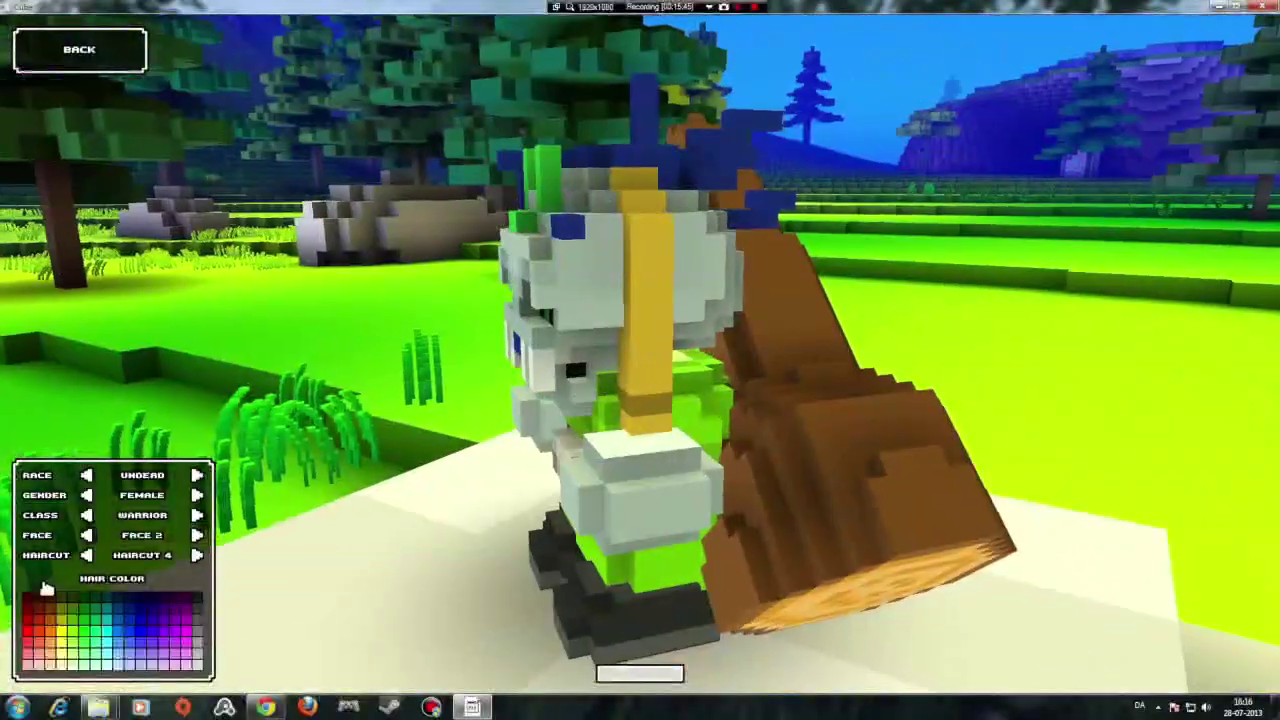
Switch the character's class to Mage and view the female undead from several angles and distances.
click(198, 515)
click(198, 515)
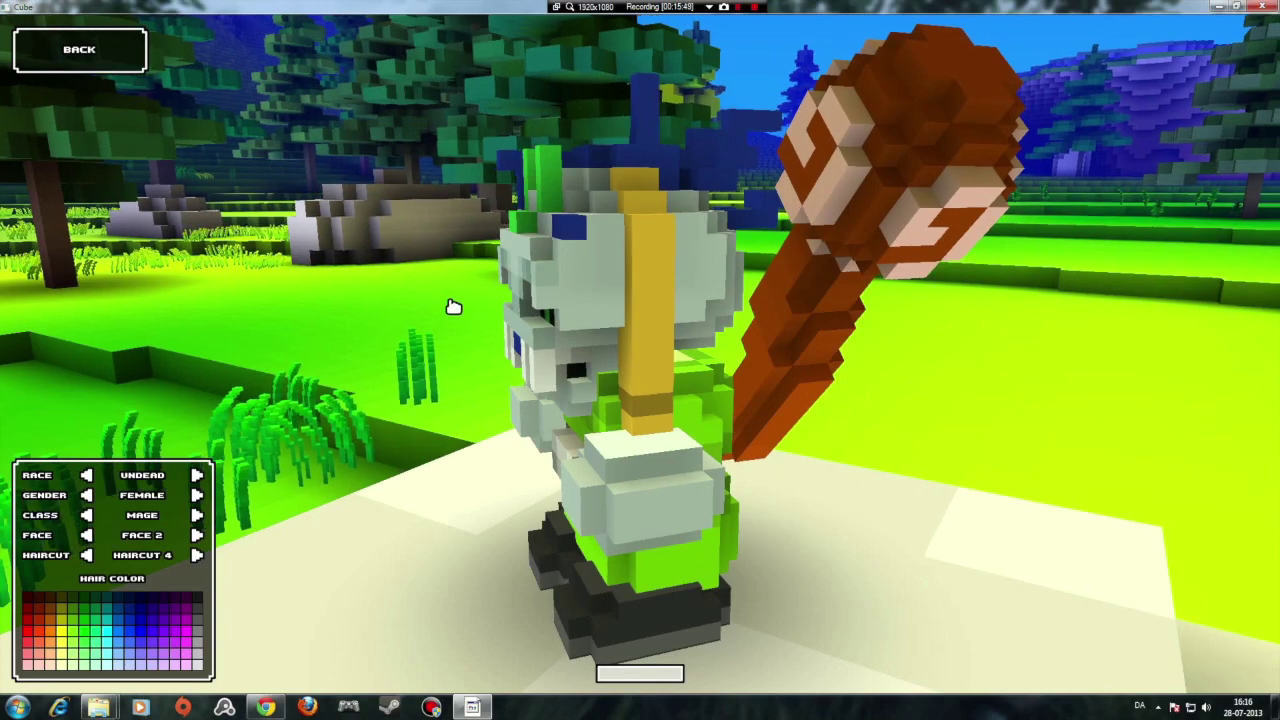
drag(449, 303, 645, 338)
scroll(597, 297, down, 5)
scroll(591, 297, up, 5)
scroll(560, 348, down, 4)
drag(894, 403, 417, 514)
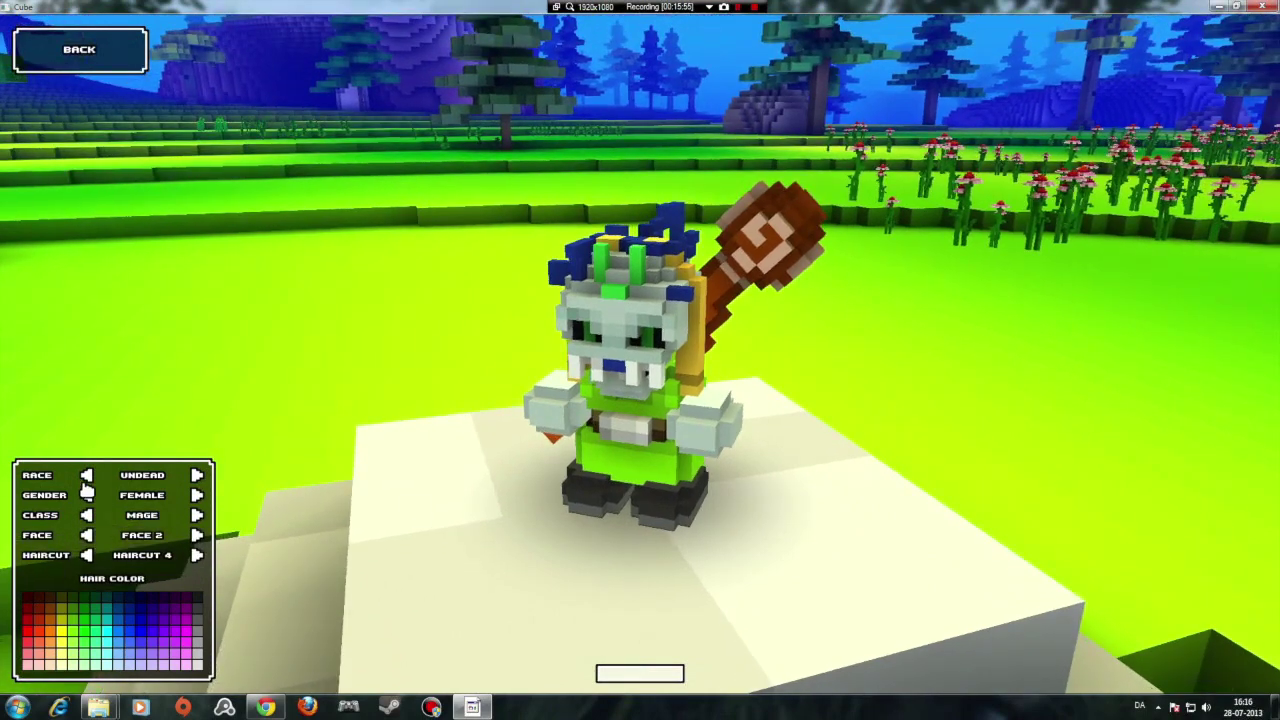
Keep the race Undead, set the class to Warrior and change the gender to Male.
click(86, 476)
click(197, 476)
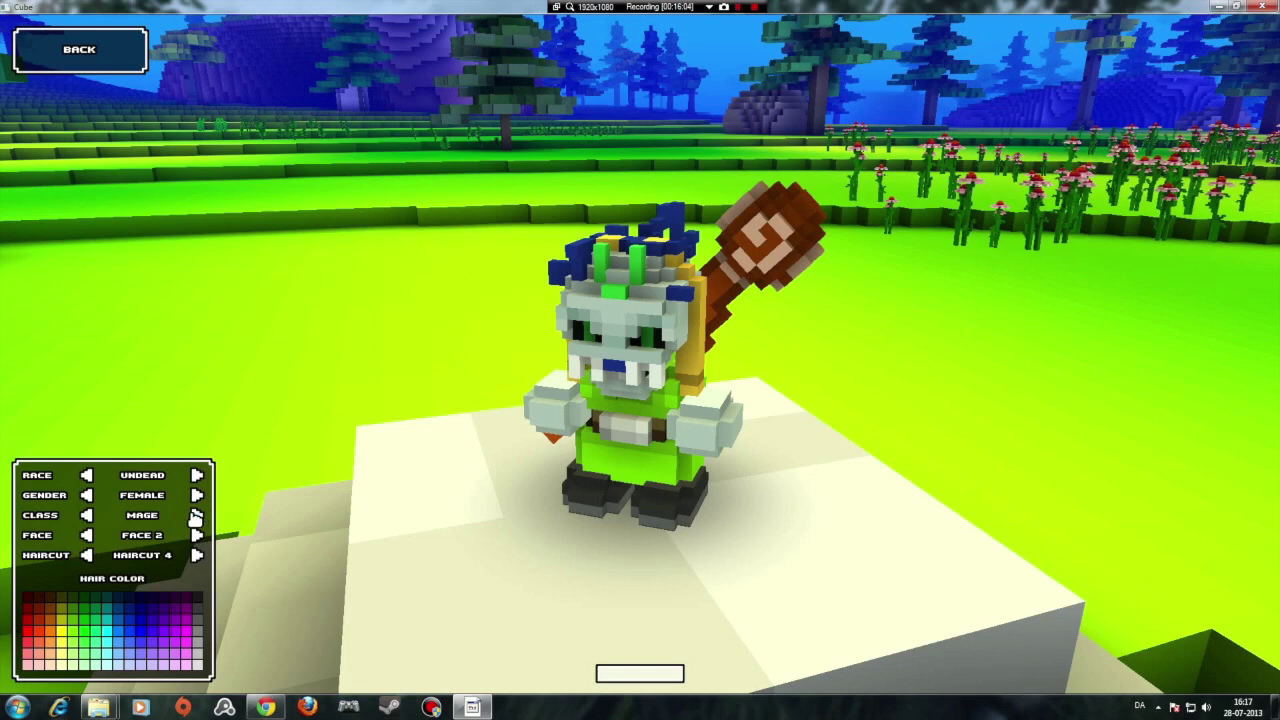
click(197, 515)
click(197, 515)
click(197, 495)
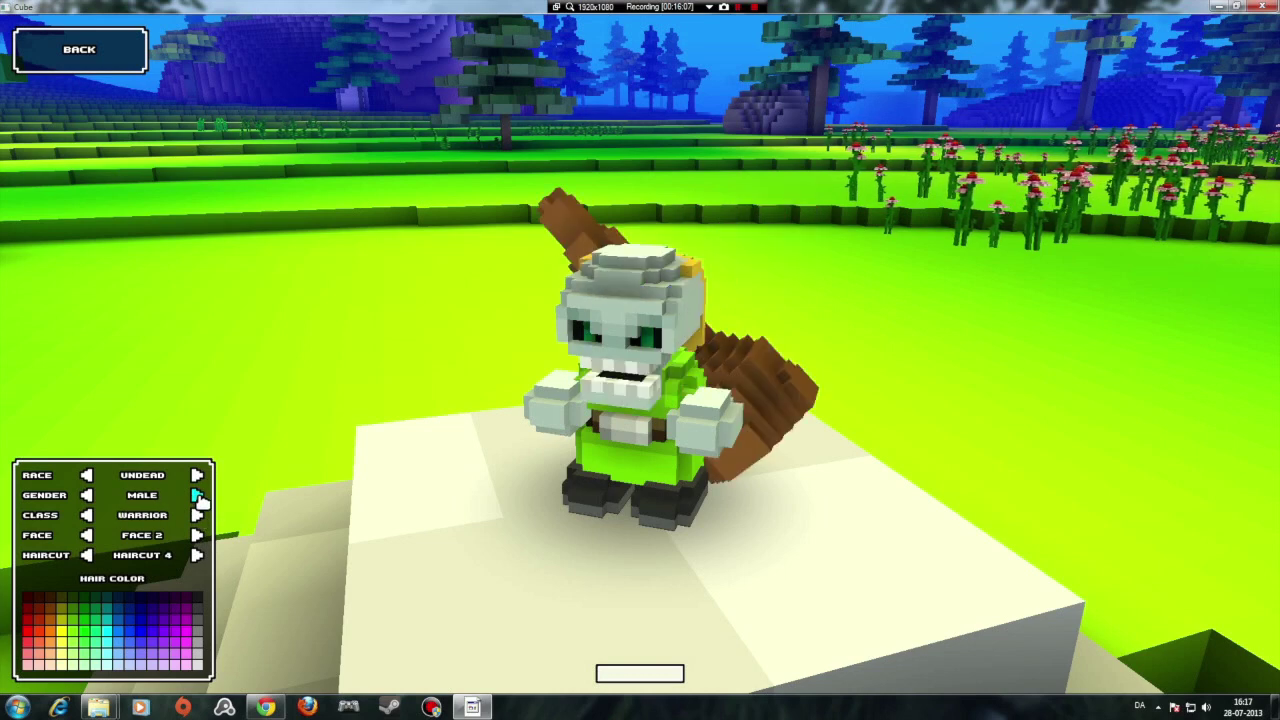
Give the male undead character Face 4 and Haircut 1.
click(197, 536)
click(197, 536)
click(197, 536)
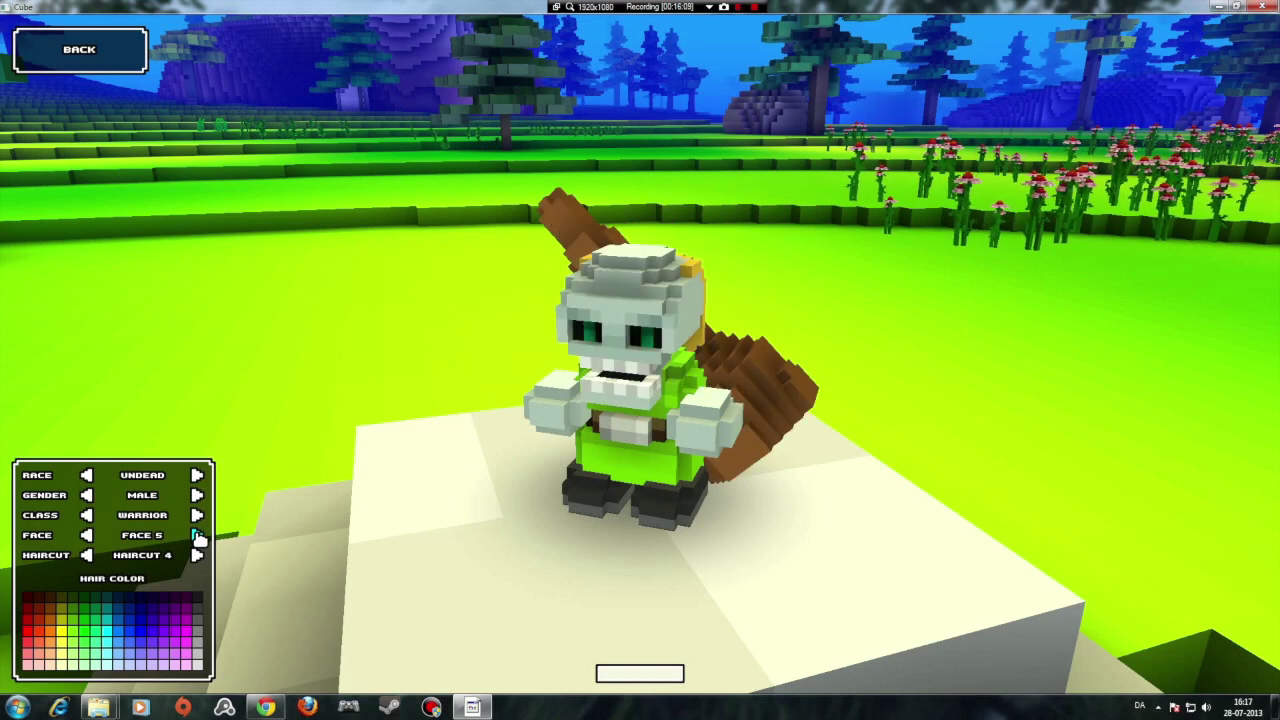
click(87, 536)
drag(455, 512, 330, 540)
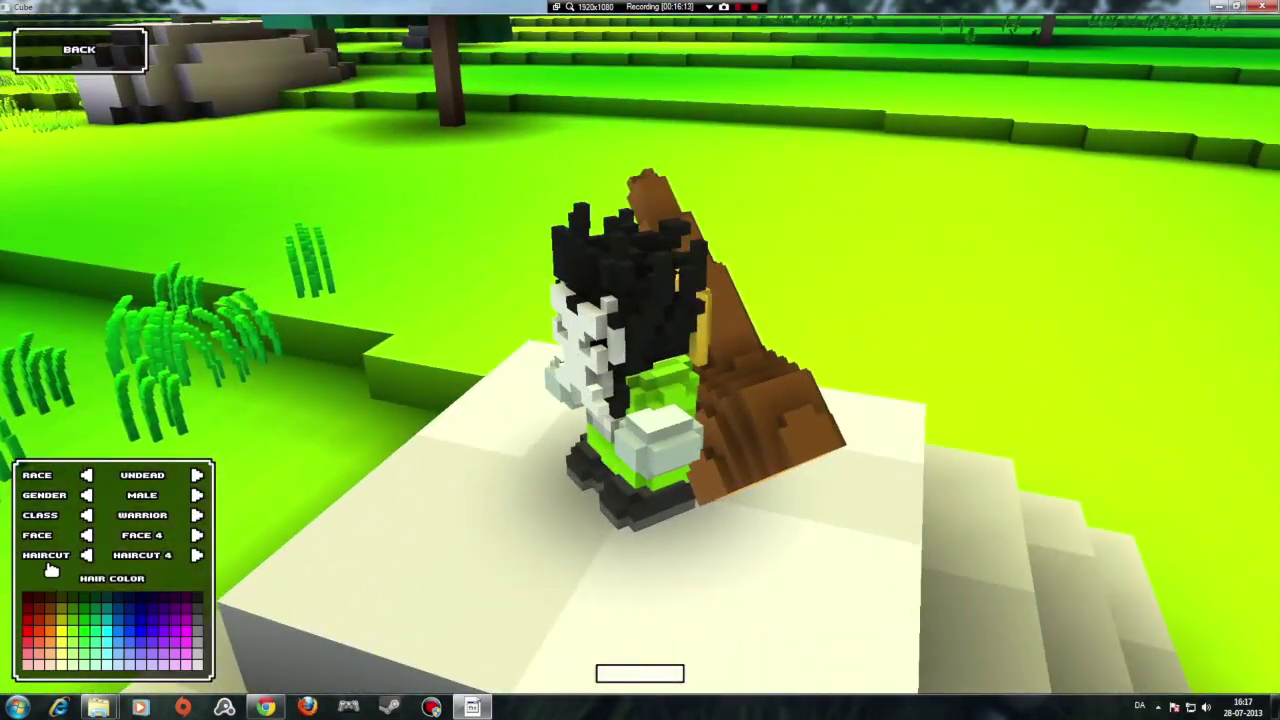
click(87, 555)
click(87, 555)
click(87, 555)
Examine the male undead's custom black-and-white head from several angles and distances.
drag(695, 525, 821, 495)
scroll(832, 484, up, 4)
scroll(832, 484, down, 3)
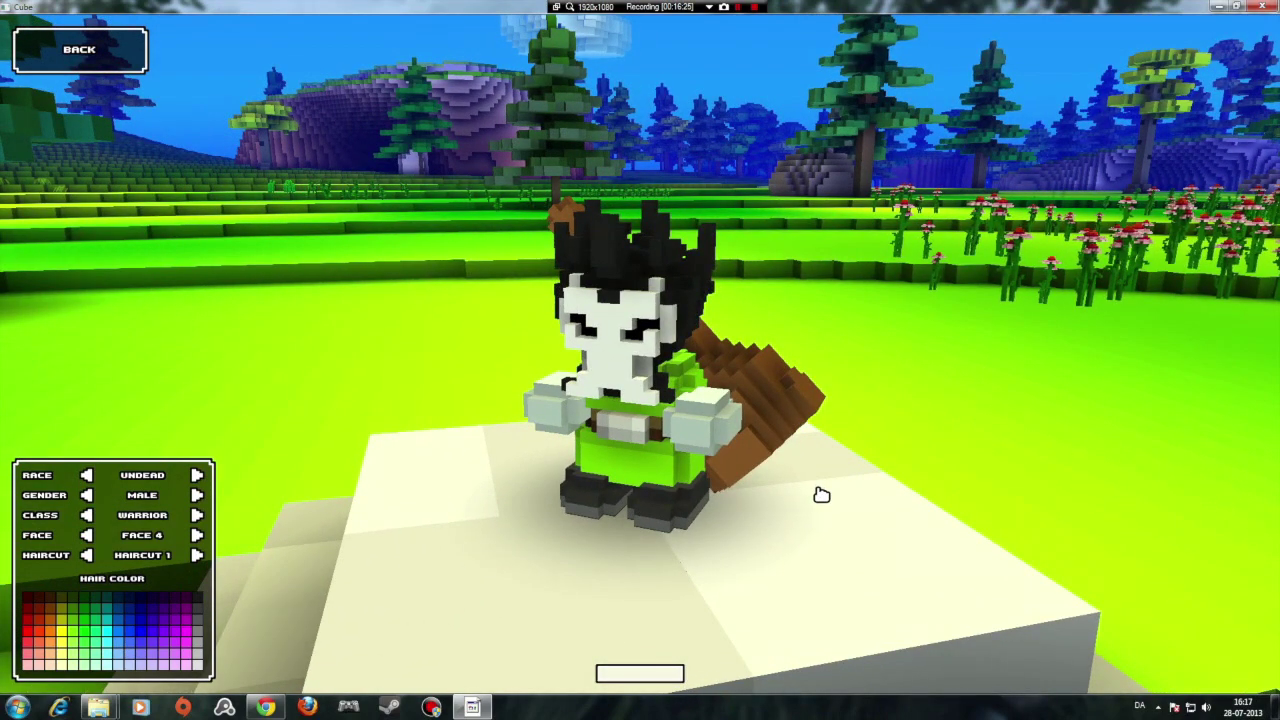
drag(783, 491, 760, 506)
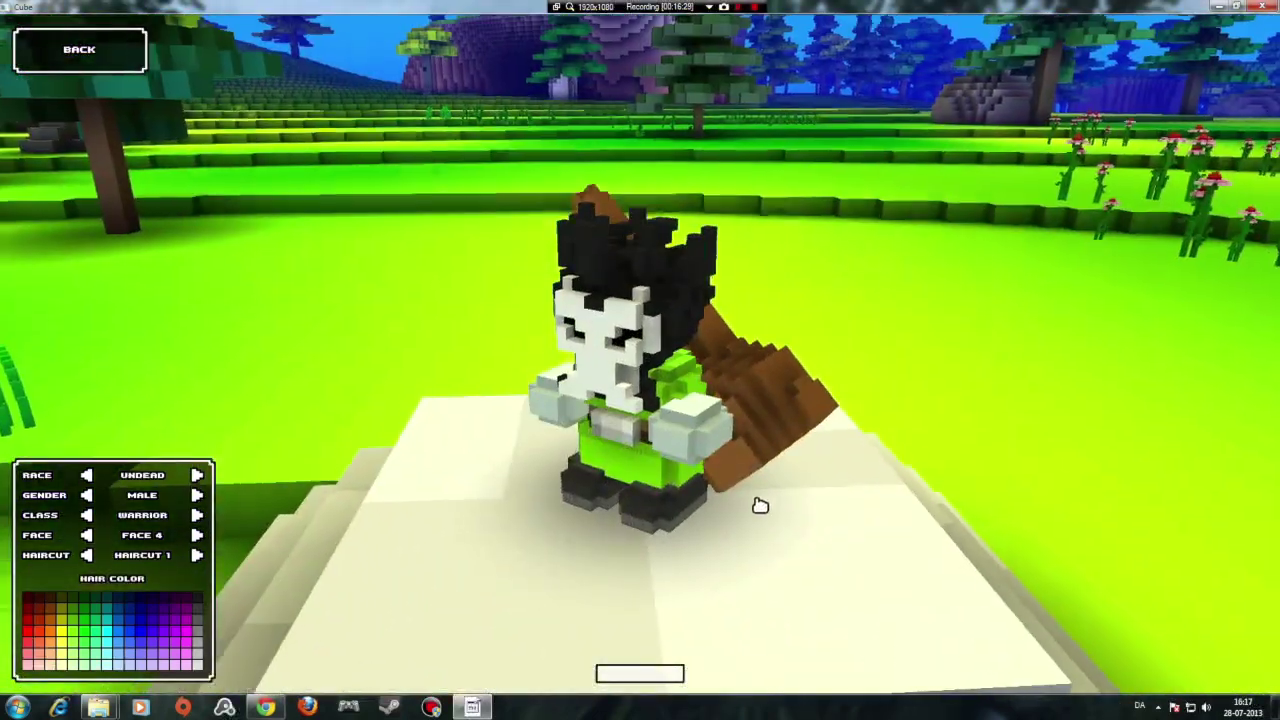
drag(881, 526, 845, 472)
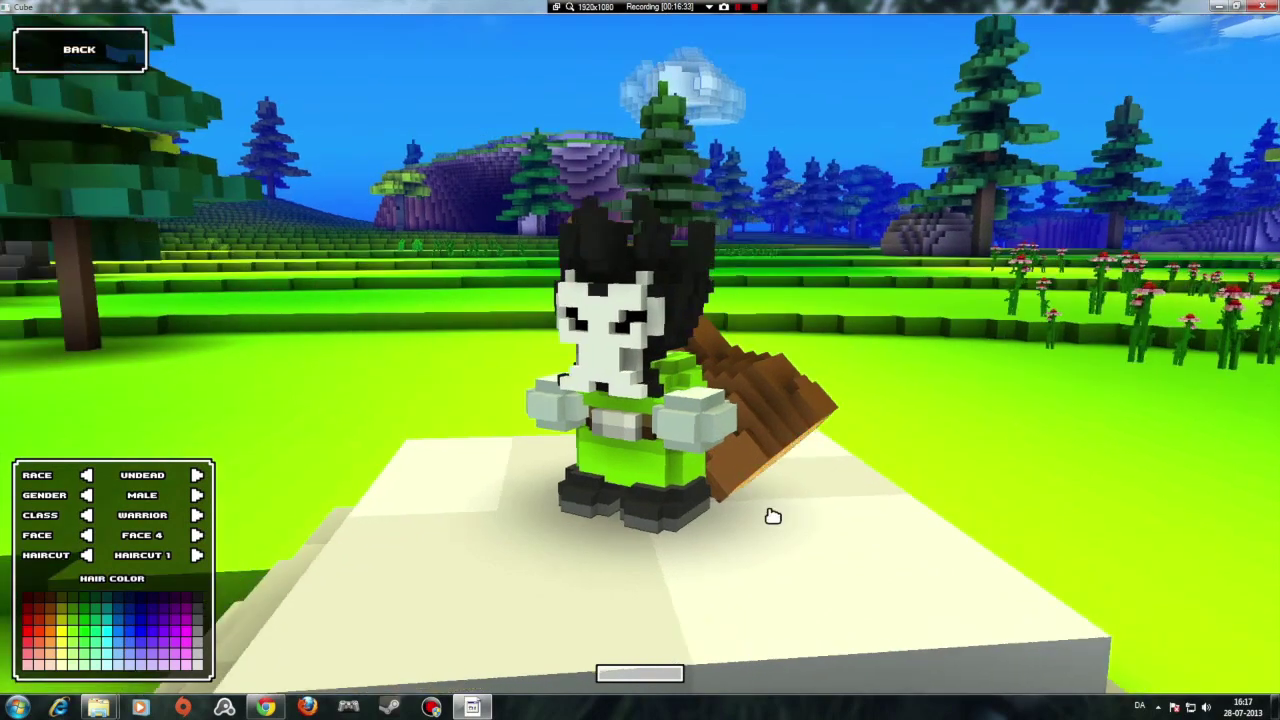
drag(766, 526, 774, 557)
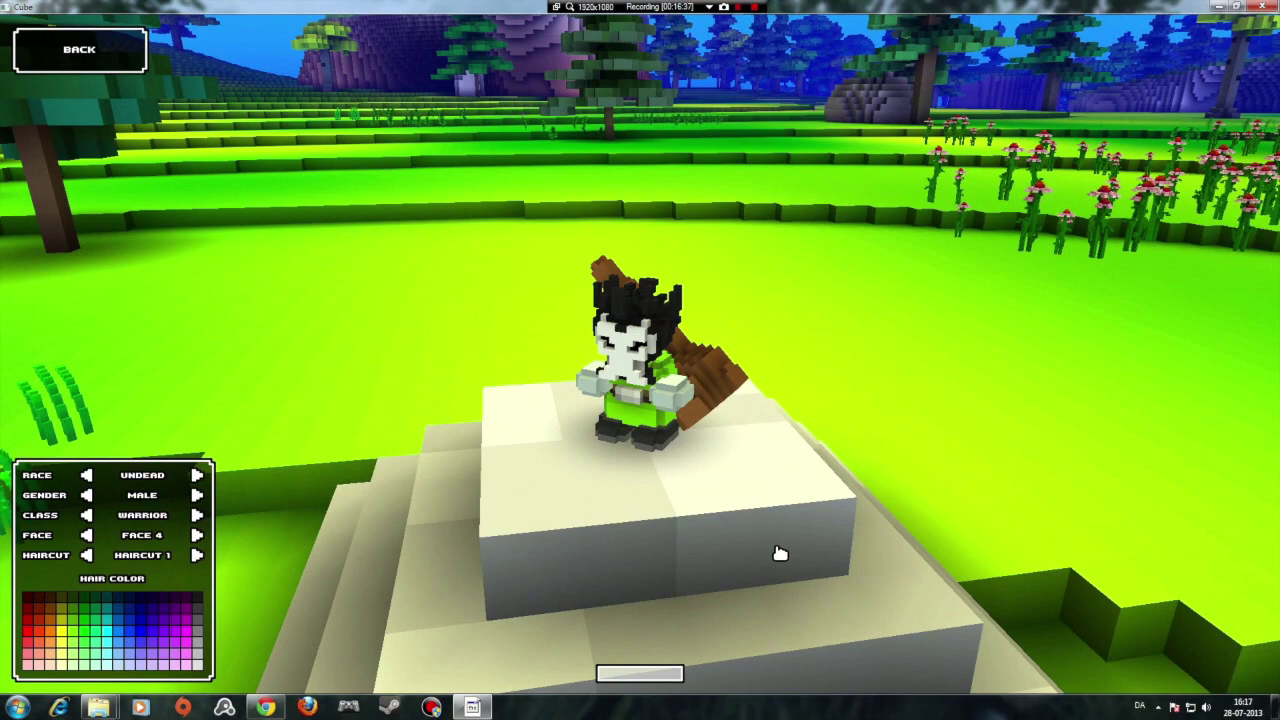